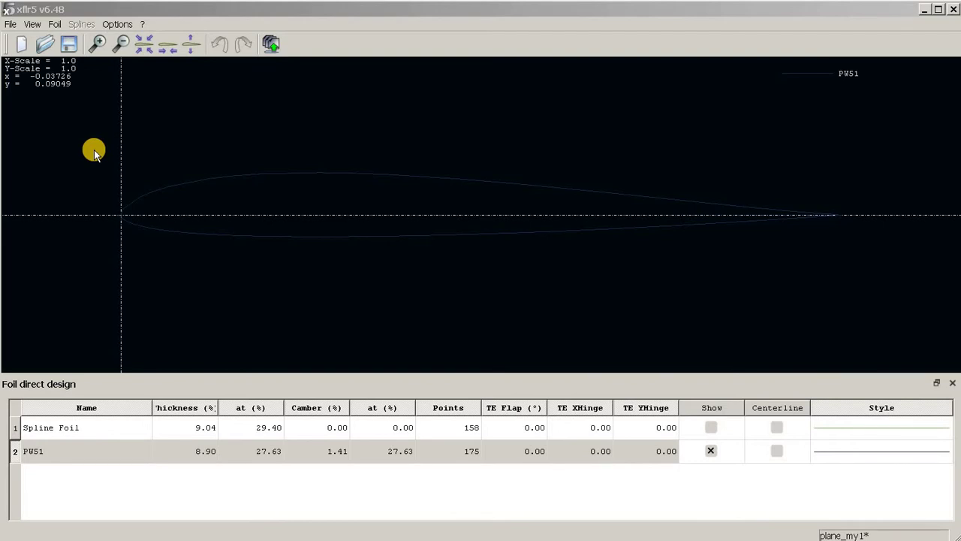
- Generate a NACA 0009 foil with 100 panels in Direct Foil Design
click(10, 24)
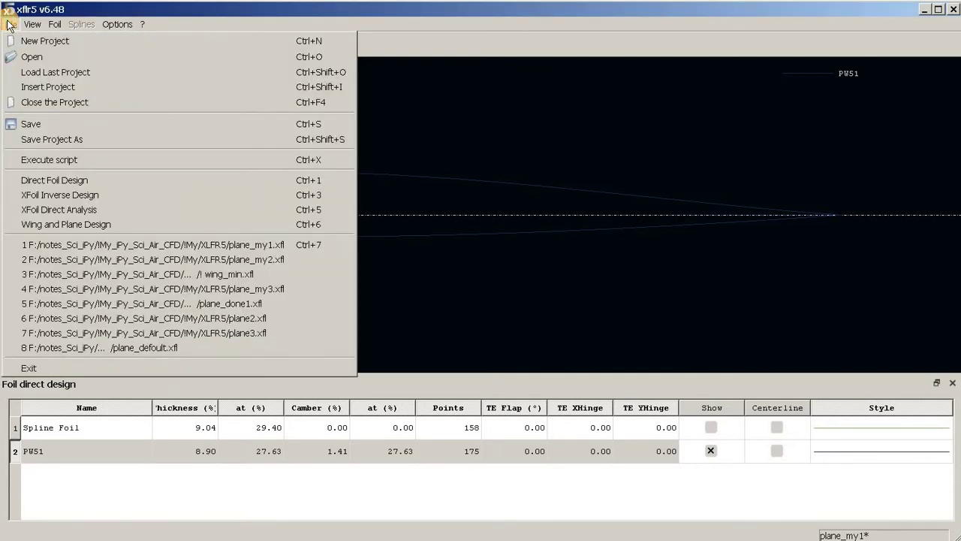
click(60, 181)
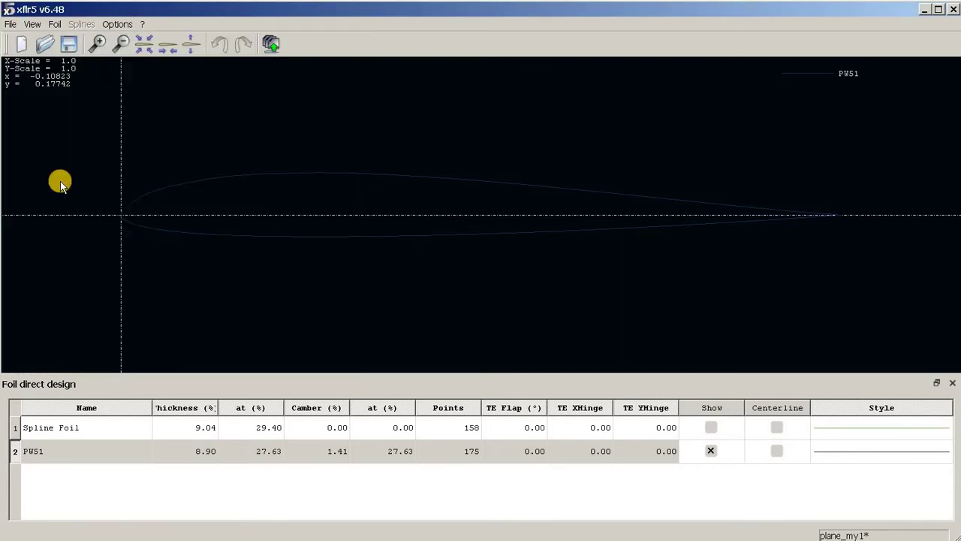
click(53, 25)
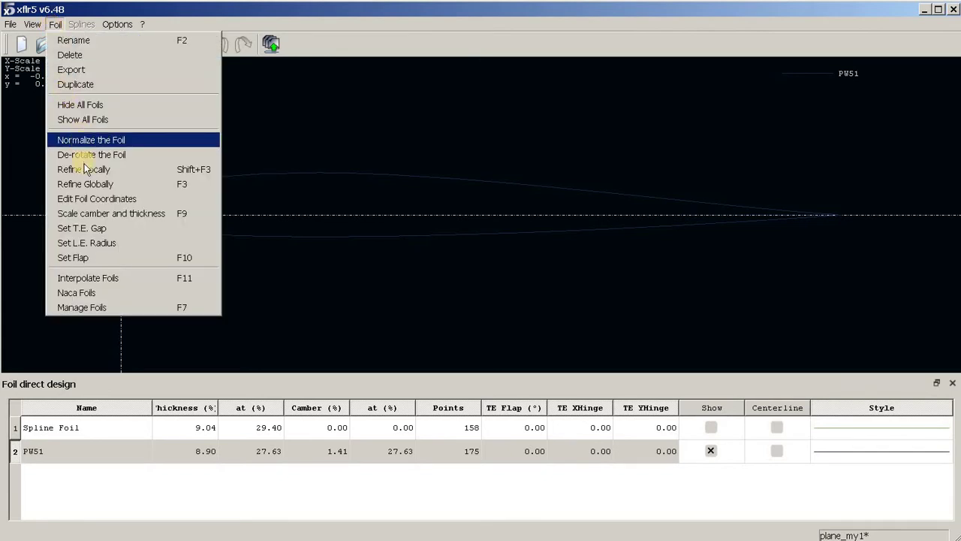
click(85, 293)
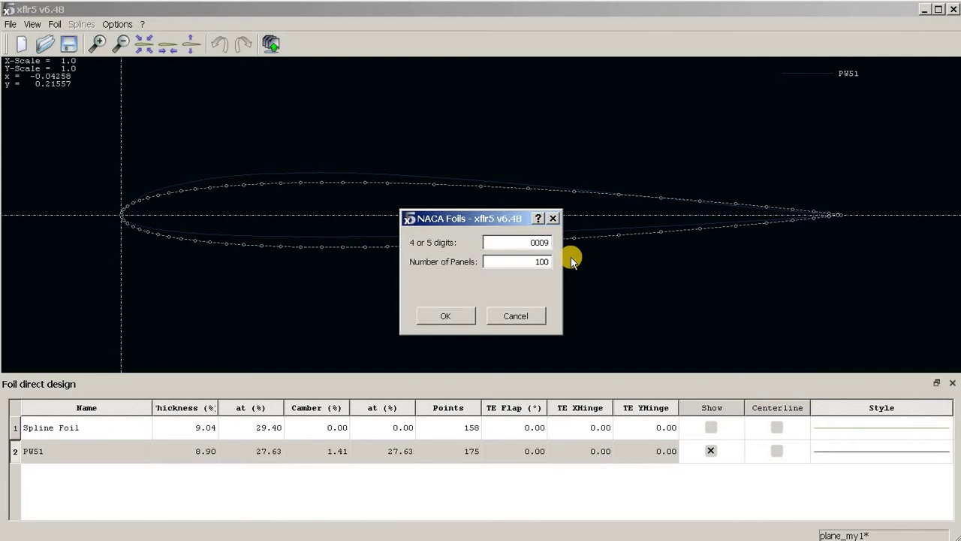
click(533, 241)
click(446, 315)
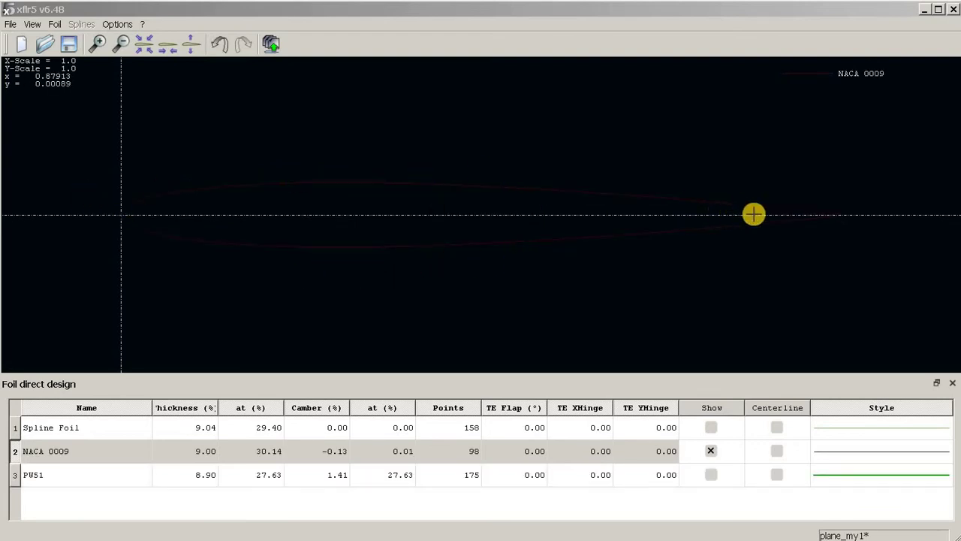
- Change the NACA 0009 foil's line style to bright red with the second-thinnest width
click(849, 456)
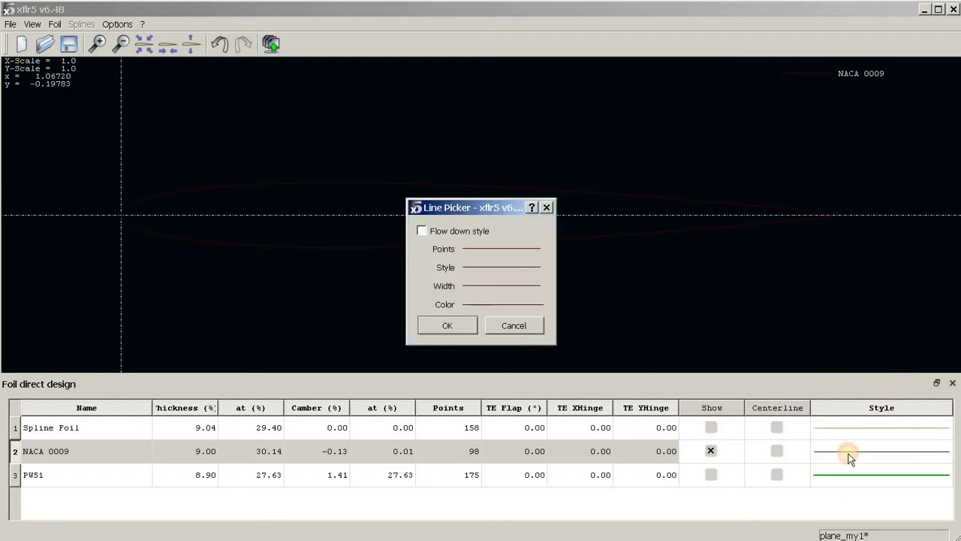
click(485, 306)
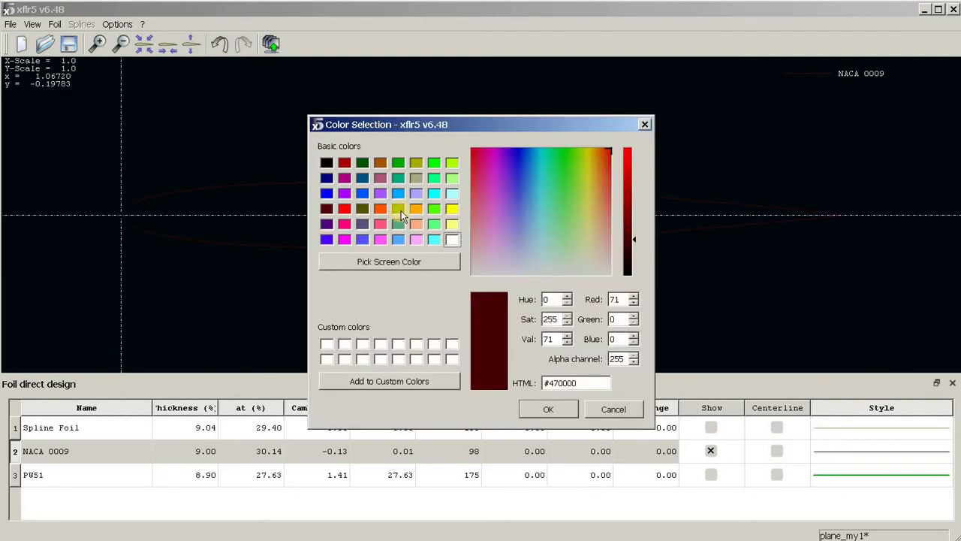
click(343, 223)
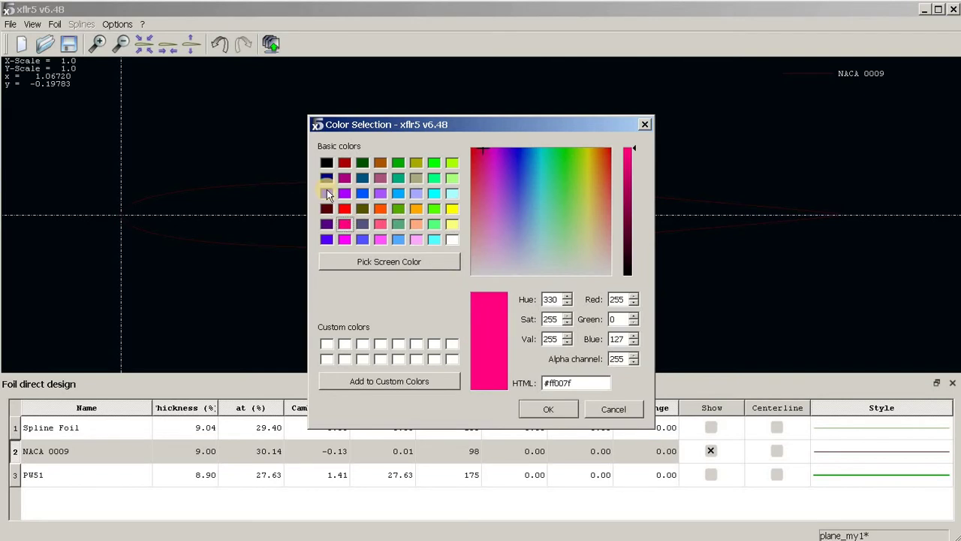
click(344, 208)
click(548, 409)
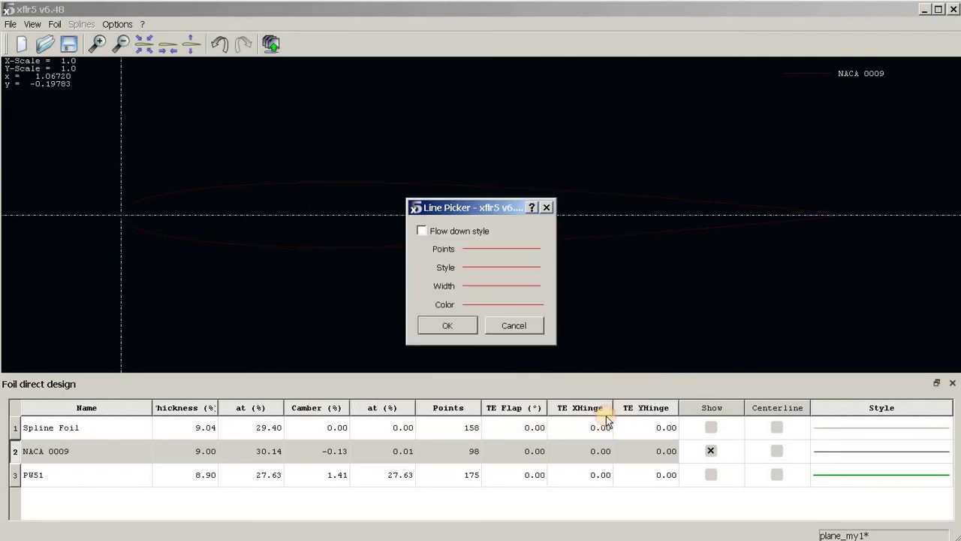
click(501, 286)
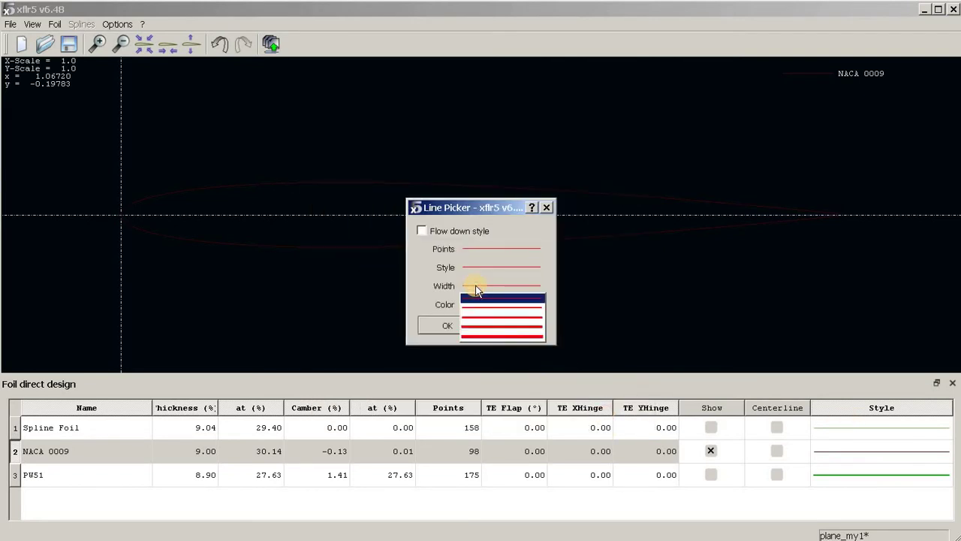
click(487, 312)
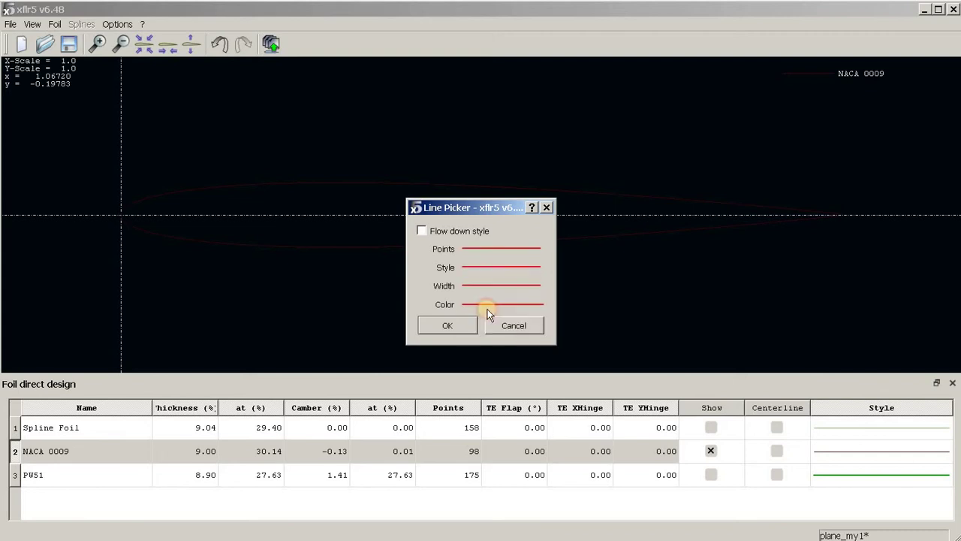
click(444, 328)
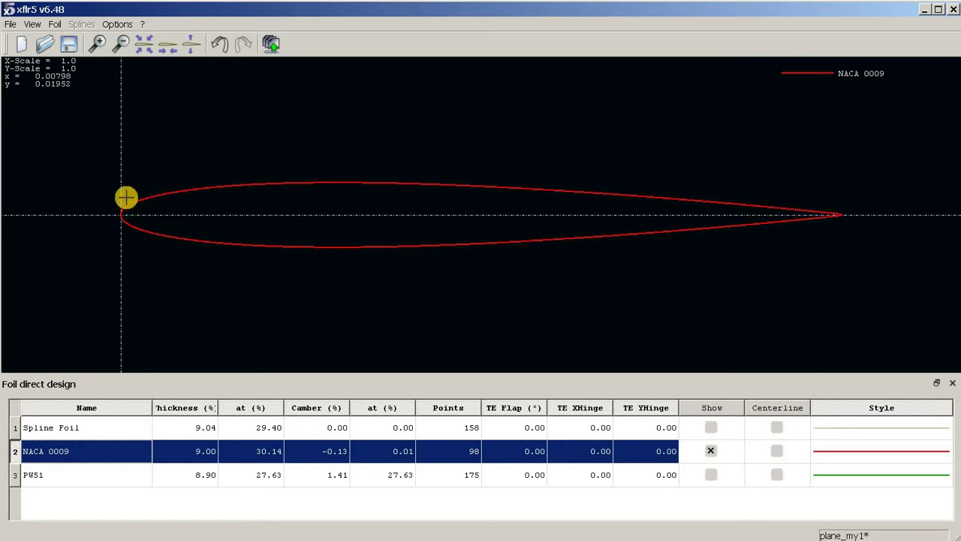
- Show the NACA 0009 foil's points with small circle markers, keeping the line solid
click(847, 446)
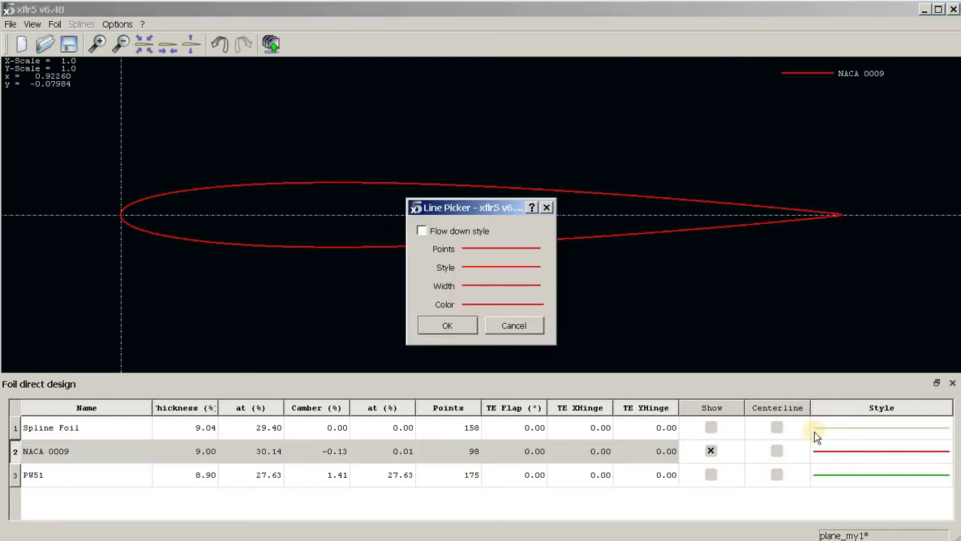
click(477, 268)
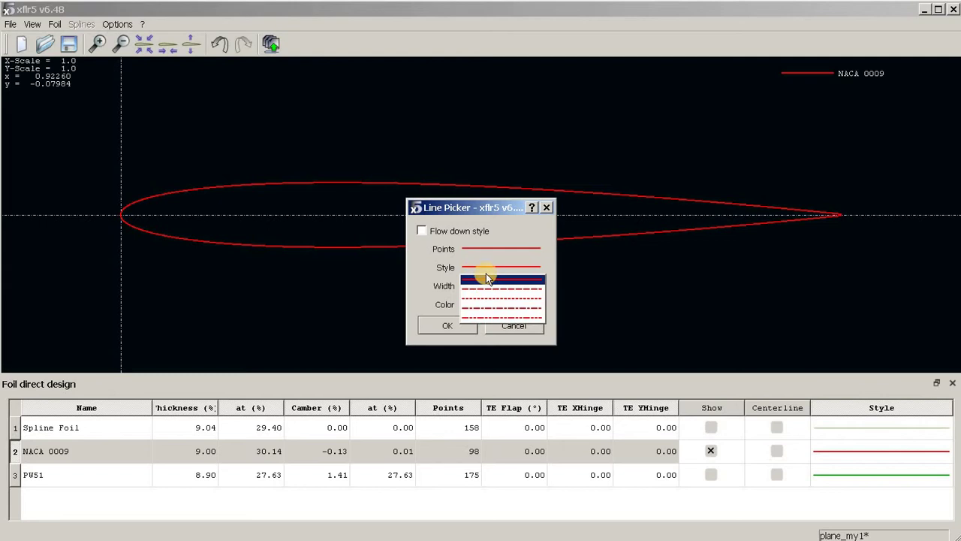
click(487, 277)
click(482, 284)
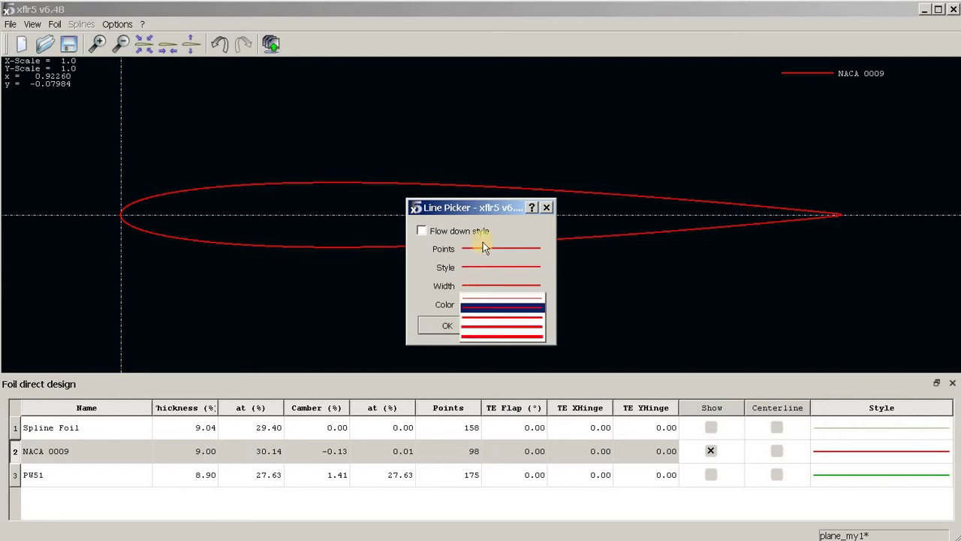
click(483, 248)
click(491, 271)
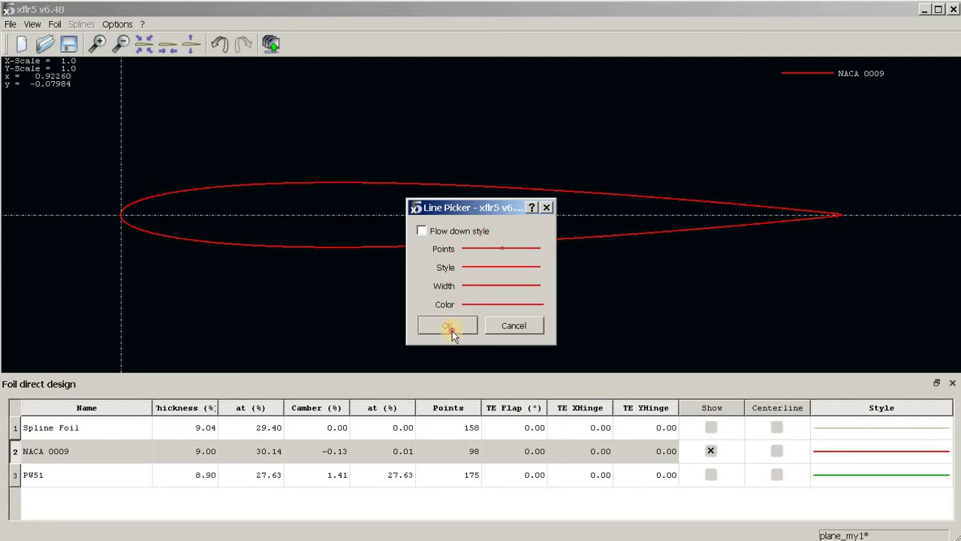
click(448, 327)
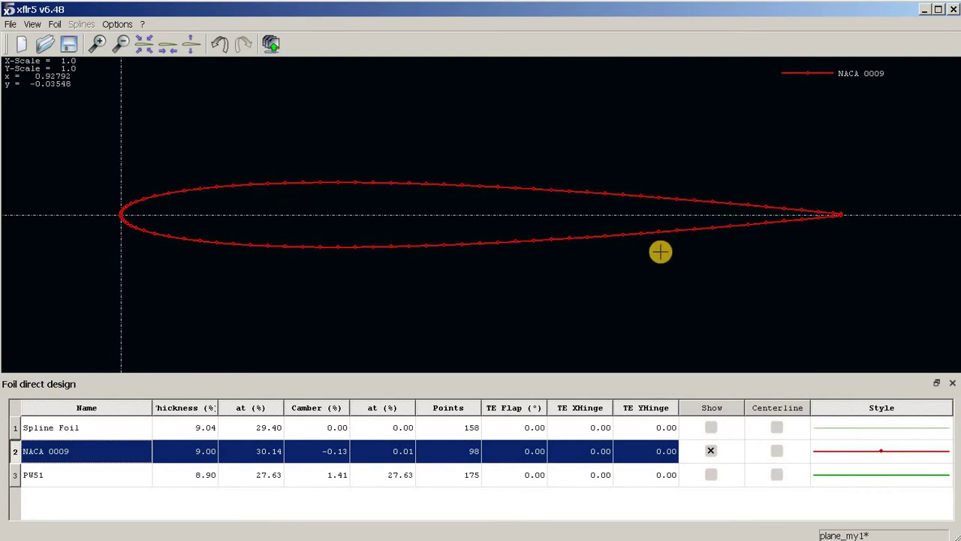
- Refine the NACA 0009 foil globally to 200 panels and save it over the existing foil
click(56, 26)
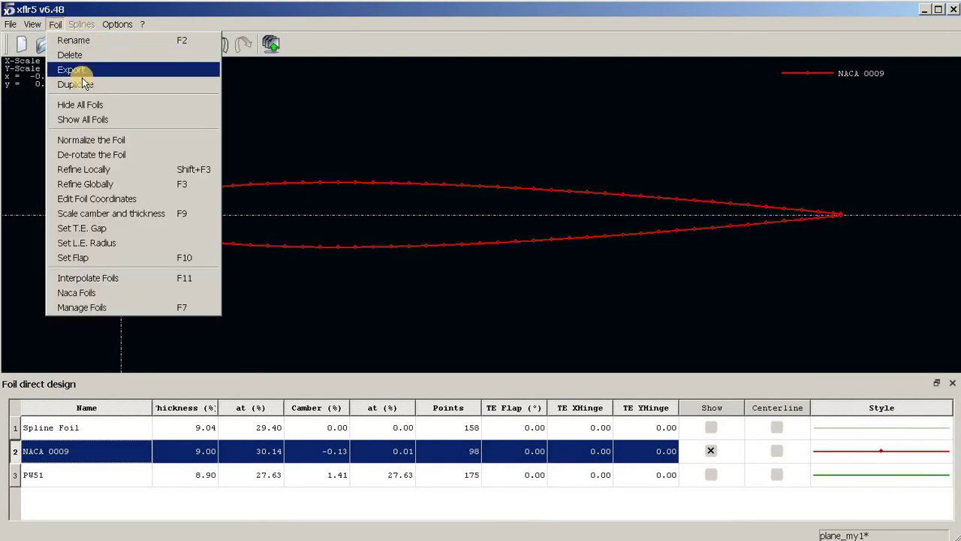
click(84, 184)
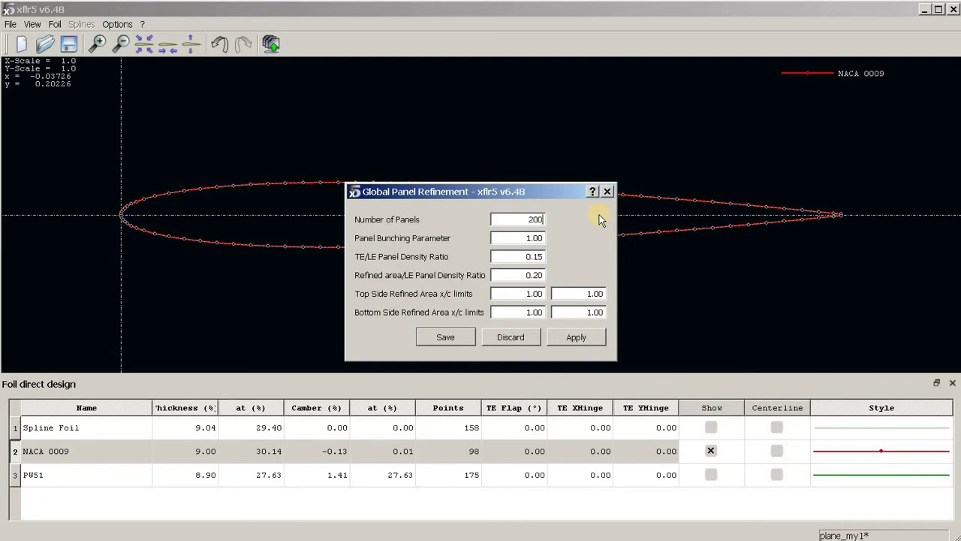
key(Return)
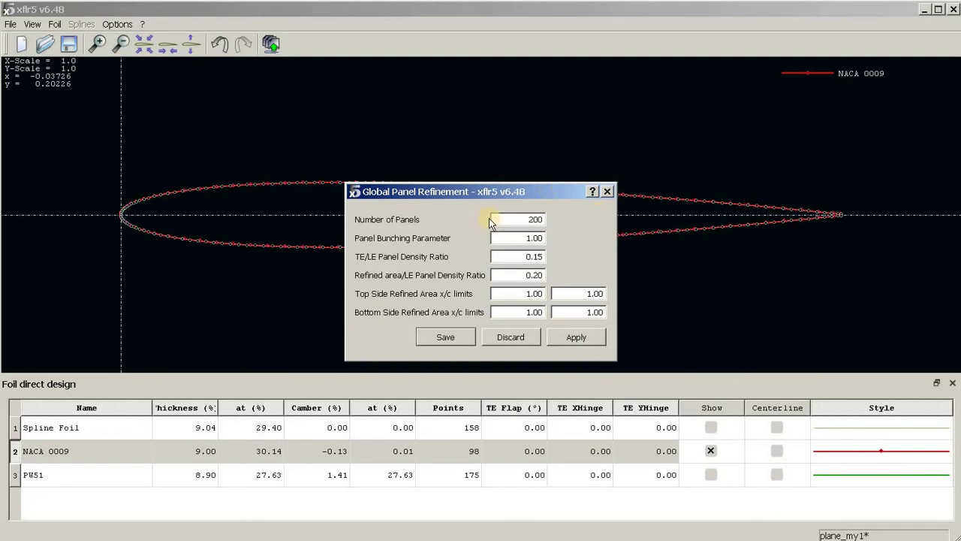
click(445, 335)
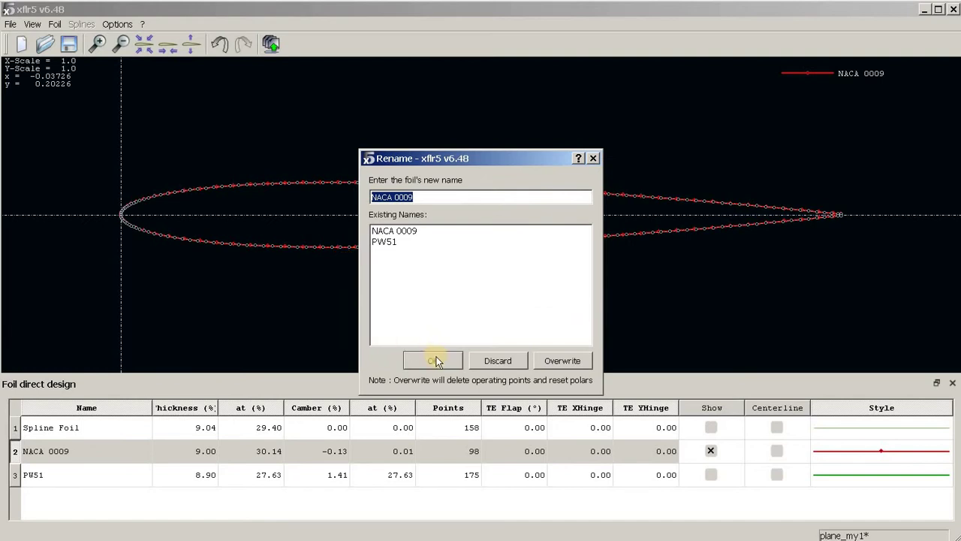
click(435, 361)
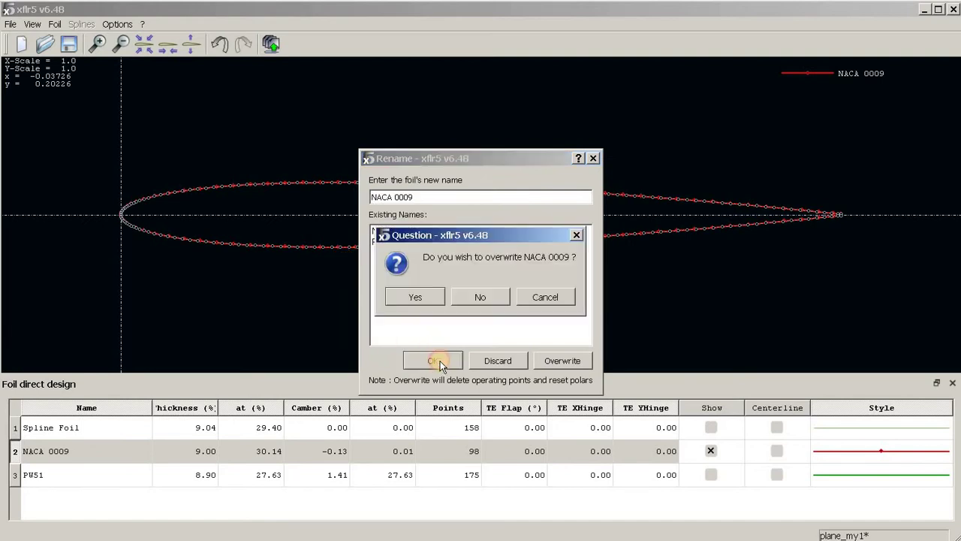
click(417, 297)
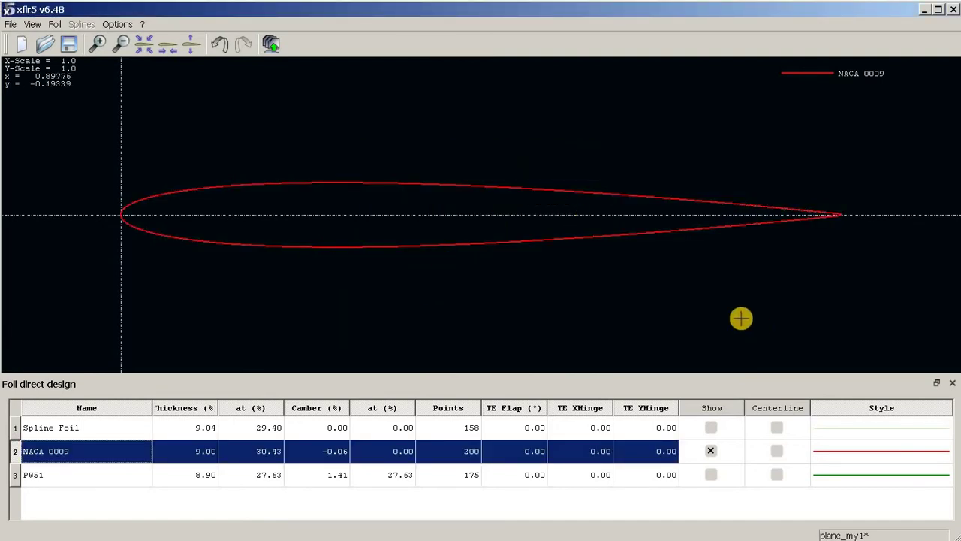
- Turn on small circle point markers for the refined NACA 0009 foil's line
click(849, 452)
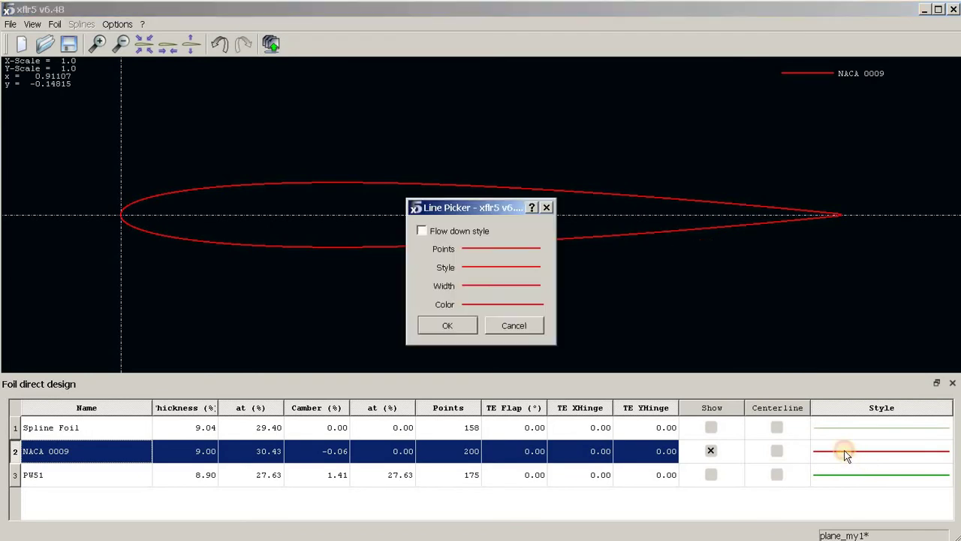
click(495, 249)
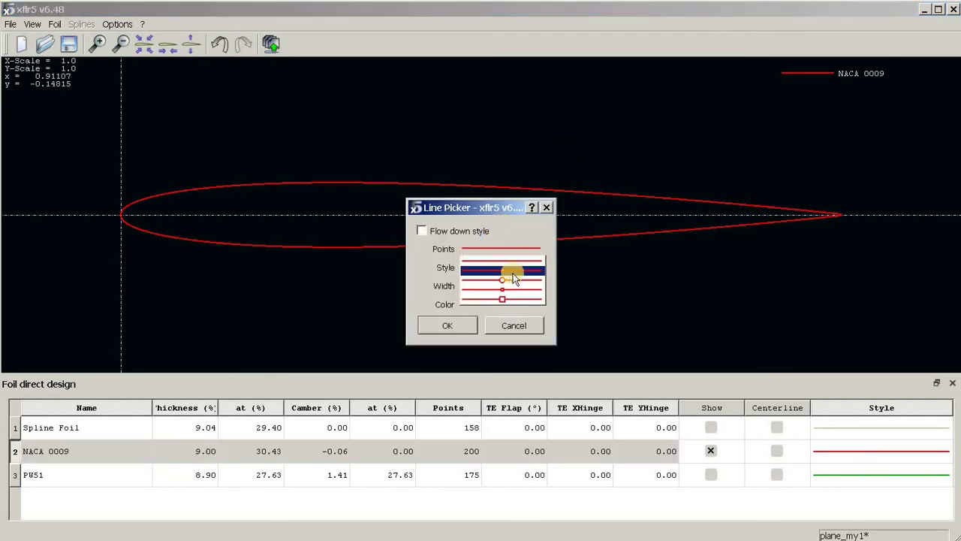
click(514, 270)
click(508, 256)
click(511, 272)
click(448, 326)
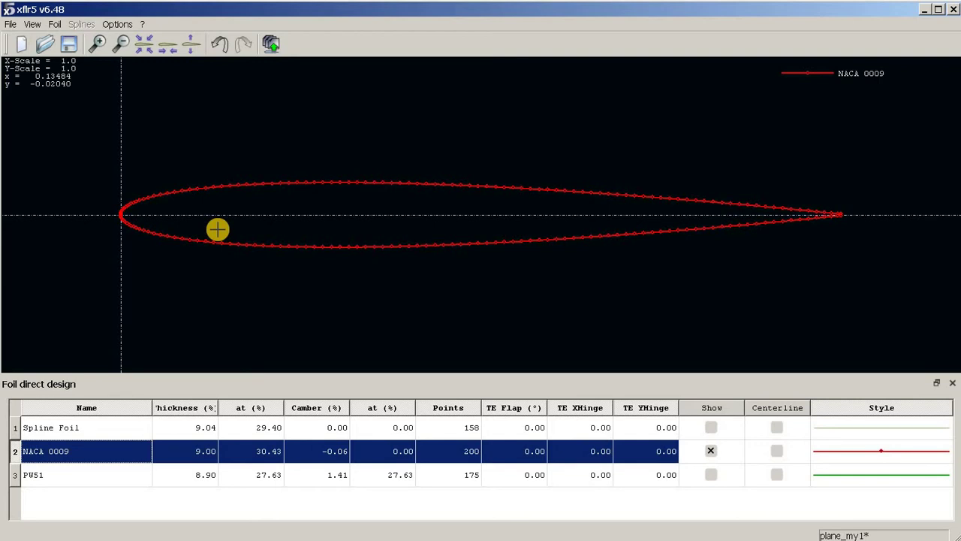
- Switch to Wing and Plane Design and open the current plane's main wing definition for editing
click(11, 25)
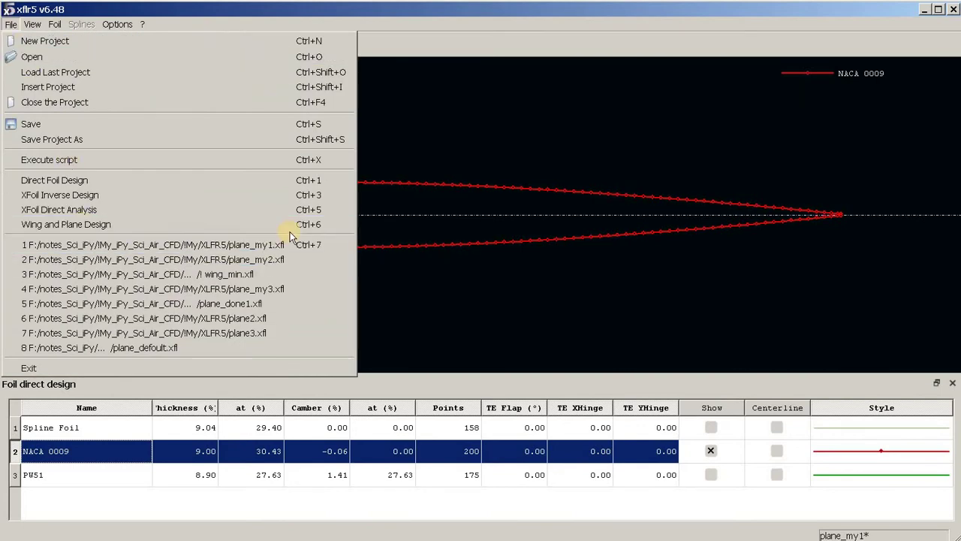
click(99, 224)
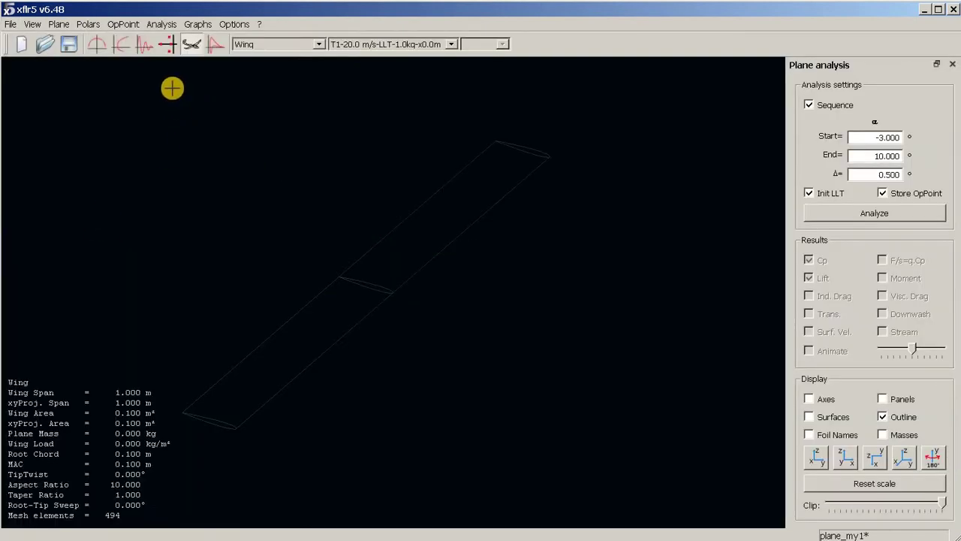
right_click(344, 182)
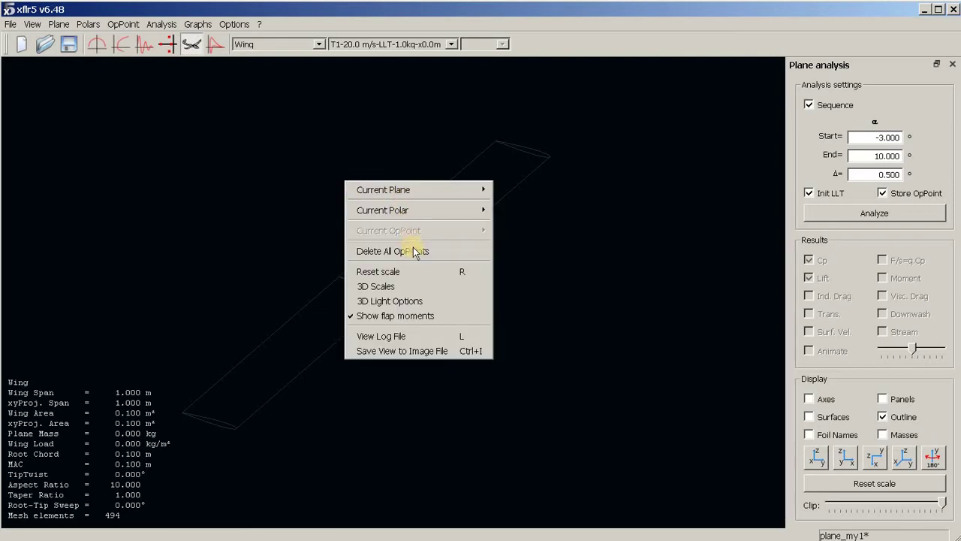
mouse_move(416, 189)
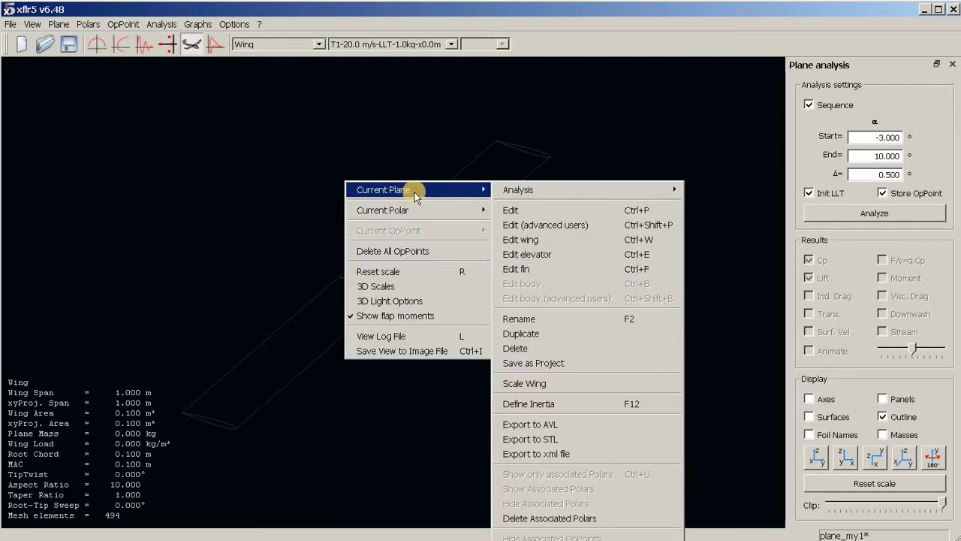
click(553, 209)
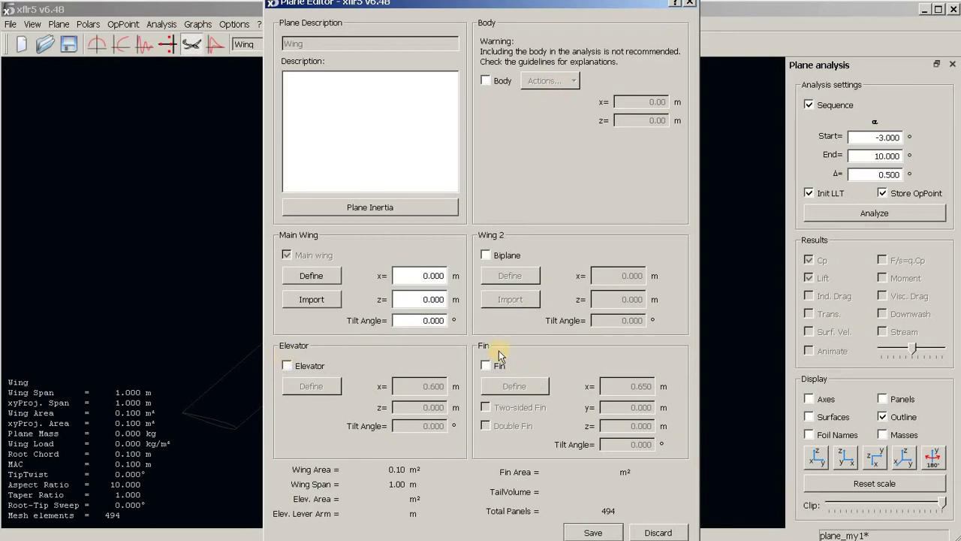
click(313, 276)
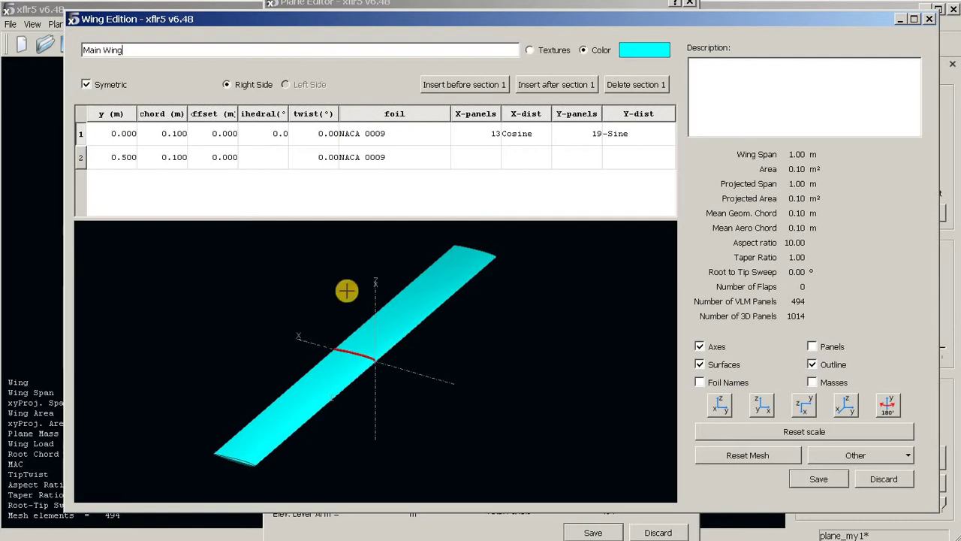
- Examine the main wing's 3D shape and the y positions of its root and tip sections
drag(347, 291, 356, 366)
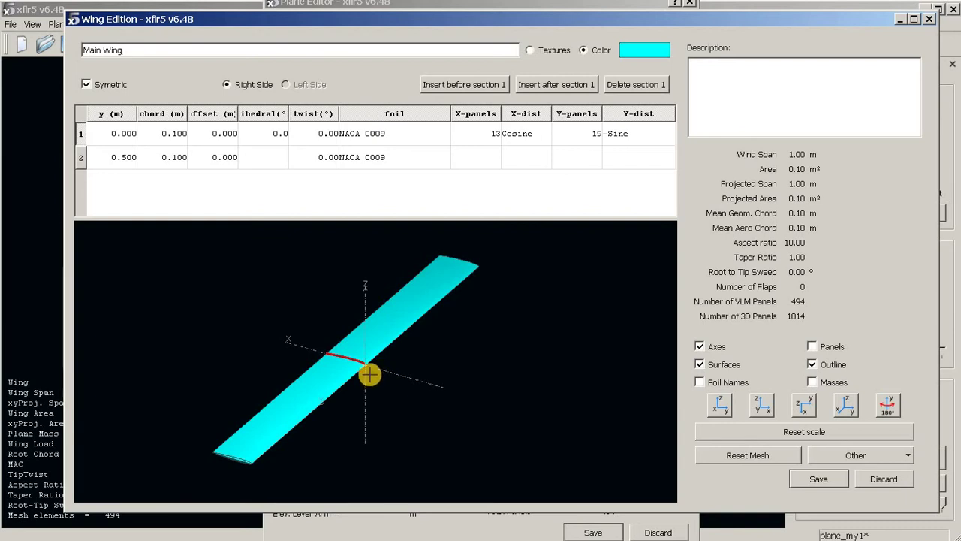
click(129, 133)
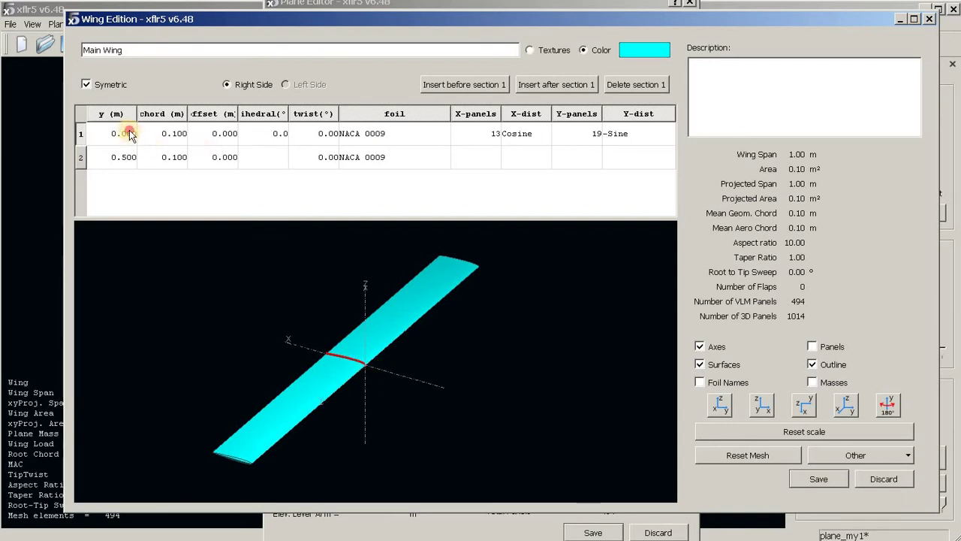
click(135, 157)
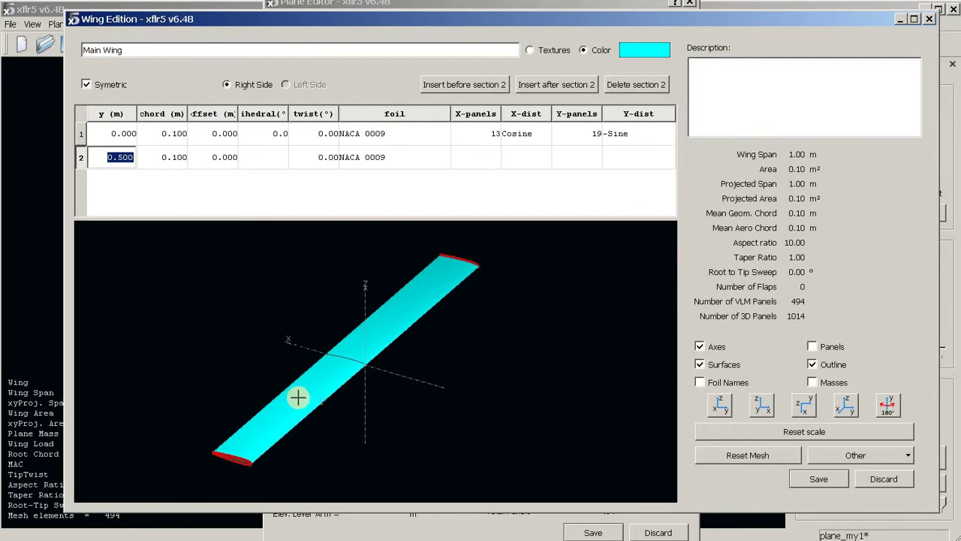
- Assign the NACA 0009 foil to the main wing's root and tip sections, checking the tip profile in the 3D view
double_click(172, 133)
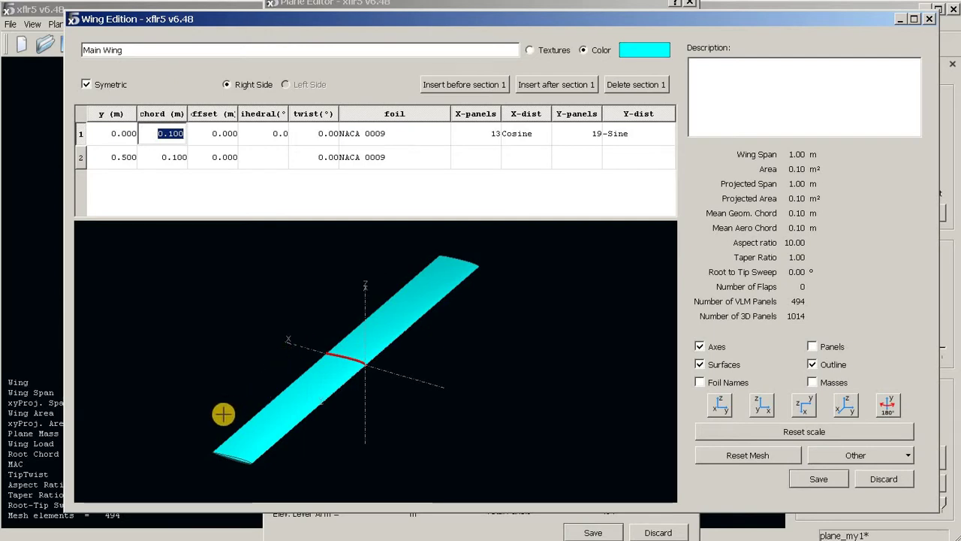
click(350, 133)
click(386, 127)
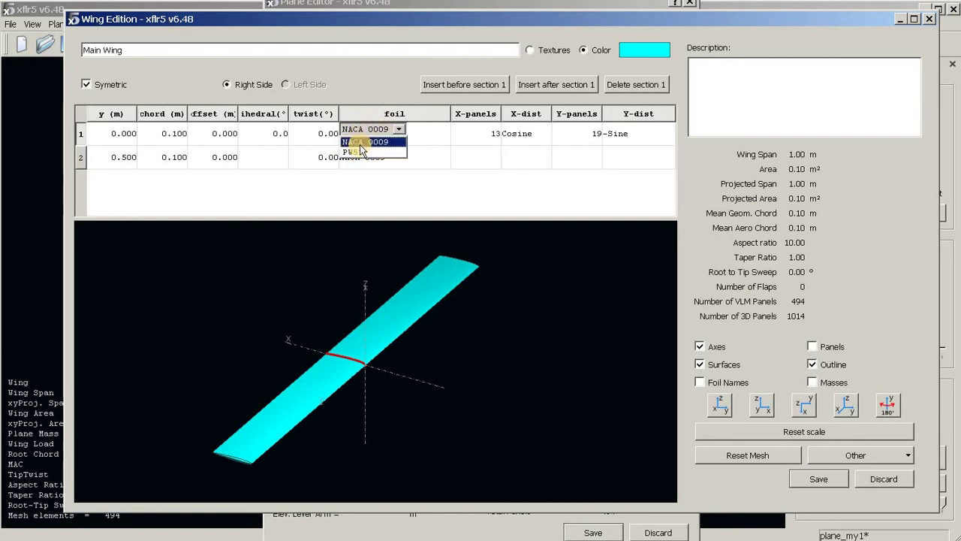
click(360, 146)
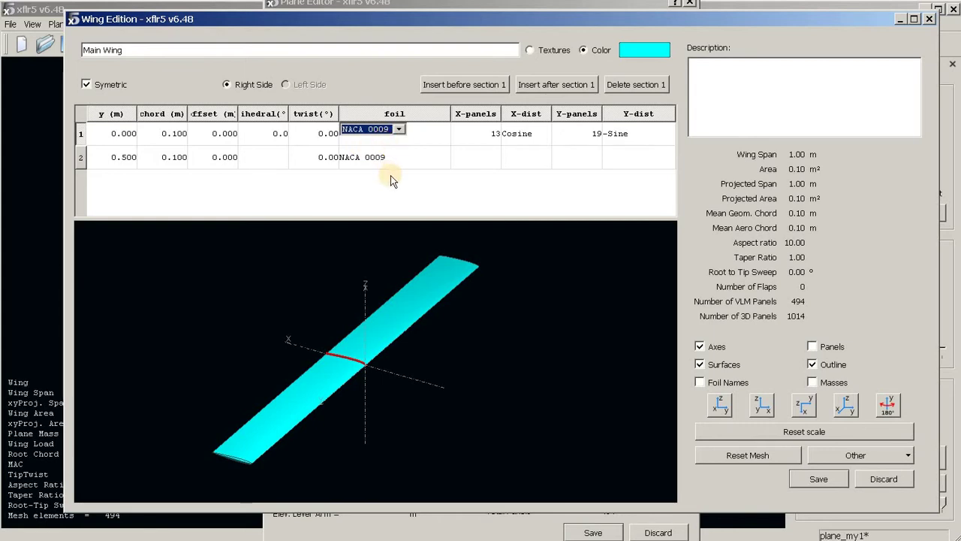
click(393, 159)
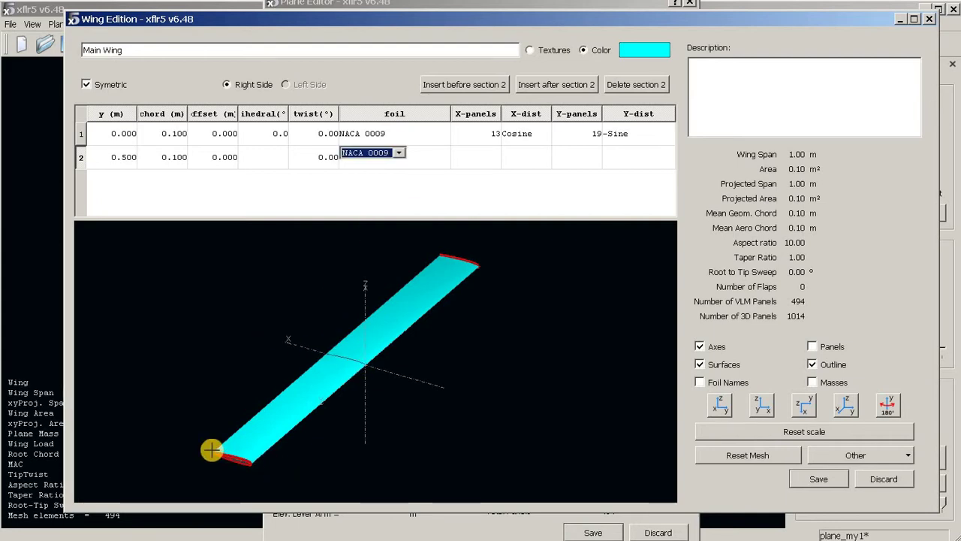
drag(373, 452, 191, 399)
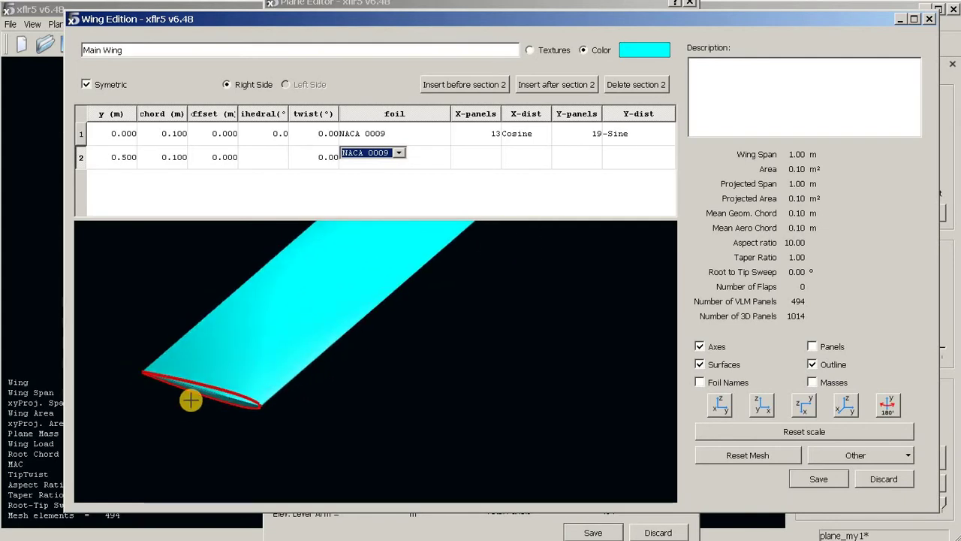
scroll(376, 380, down, 5)
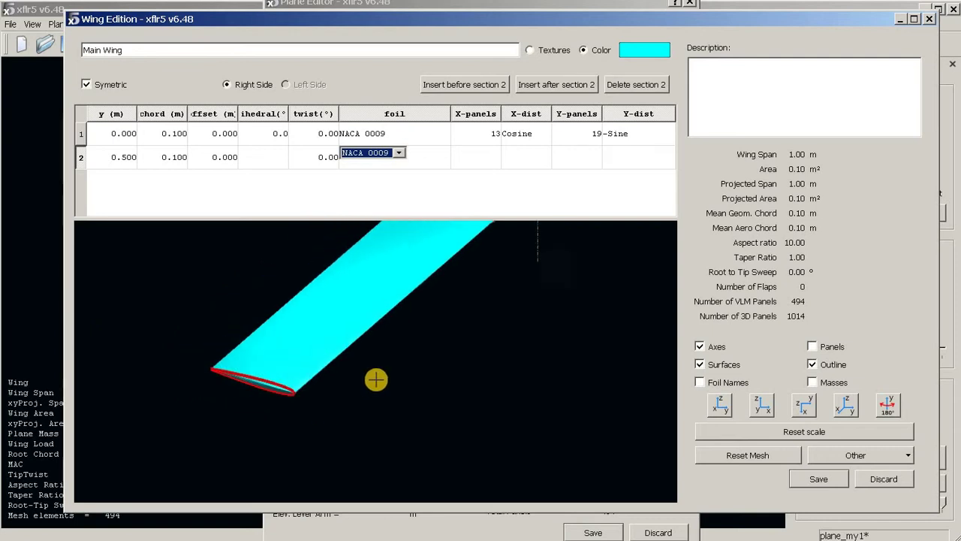
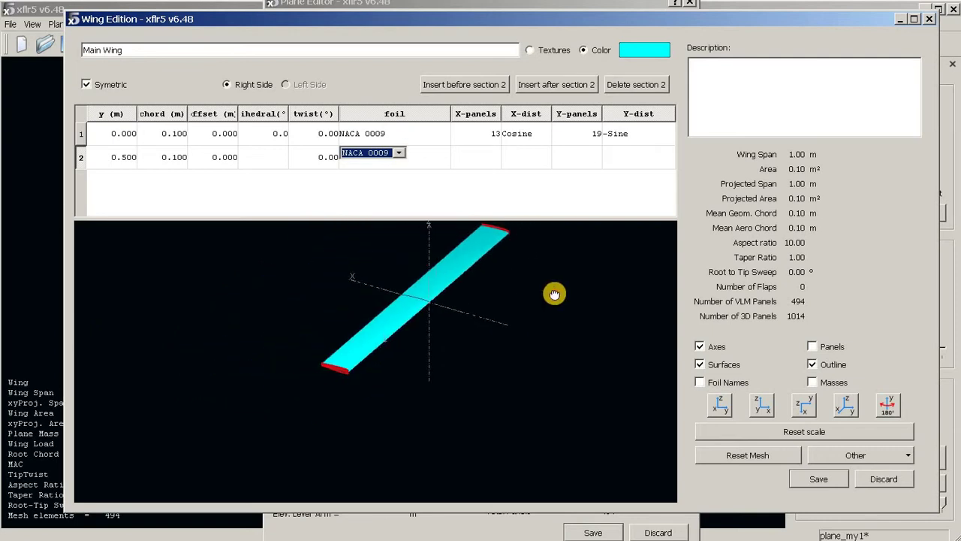
- Review the root section's chordwise panel distribution and panel count, and turn on the panel display for the main wing
click(523, 133)
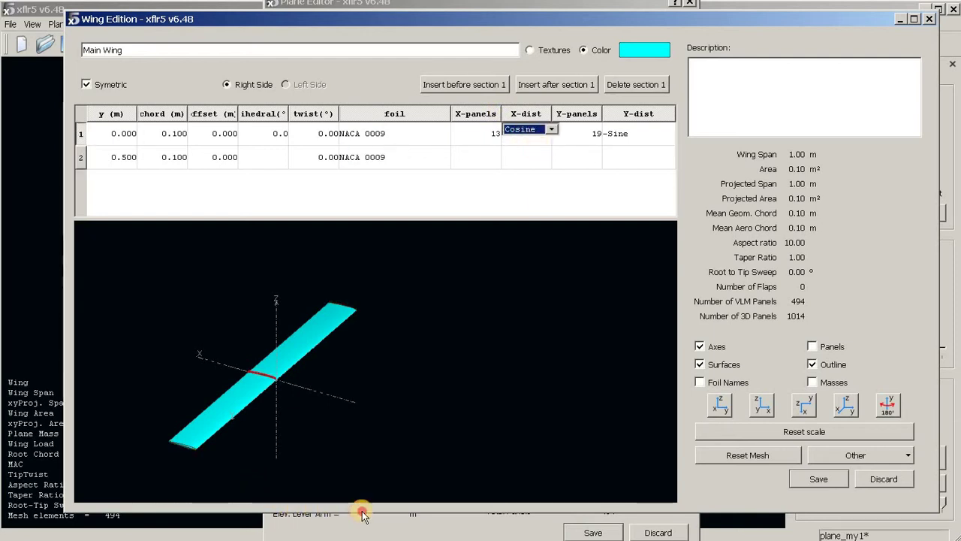
click(527, 166)
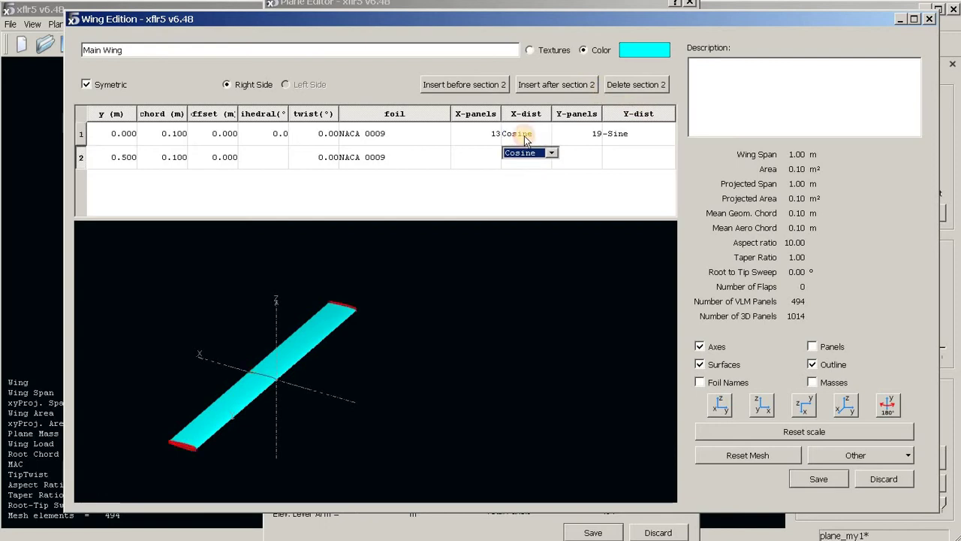
click(488, 133)
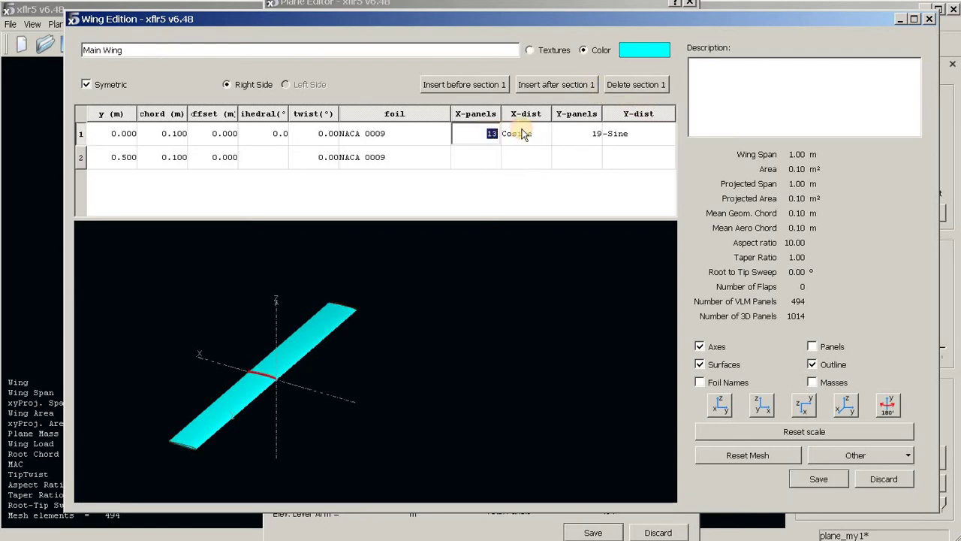
click(813, 346)
- Examine the main wing's panel mesh up close, from one tip across the root section to the opposite half
mouse_move(315, 338)
mouse_down()
mouse_move(319, 349)
mouse_move(285, 318)
mouse_move(215, 365)
mouse_move(452, 303)
mouse_move(369, 274)
mouse_move(326, 305)
mouse_move(273, 251)
mouse_move(294, 416)
mouse_up()
scroll(278, 316, up, 3)
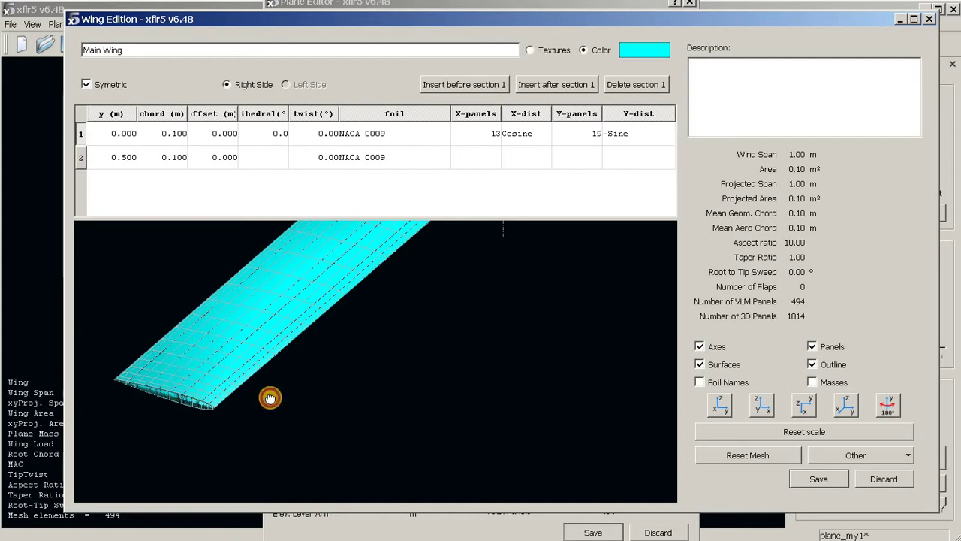
drag(270, 398, 401, 286)
drag(399, 332, 438, 302)
drag(410, 356, 428, 273)
drag(395, 324, 393, 327)
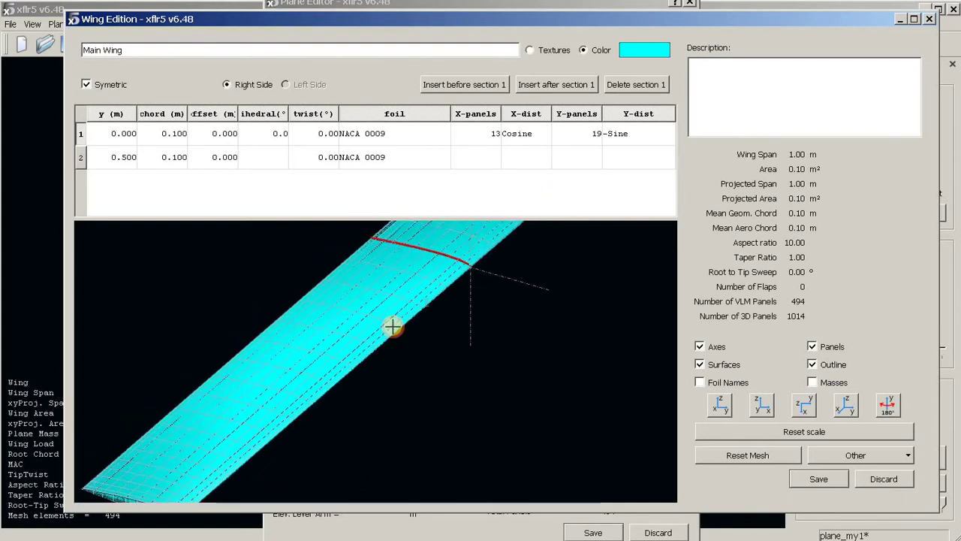
drag(407, 293, 431, 313)
scroll(429, 310, up, 2)
scroll(429, 311, down, 4)
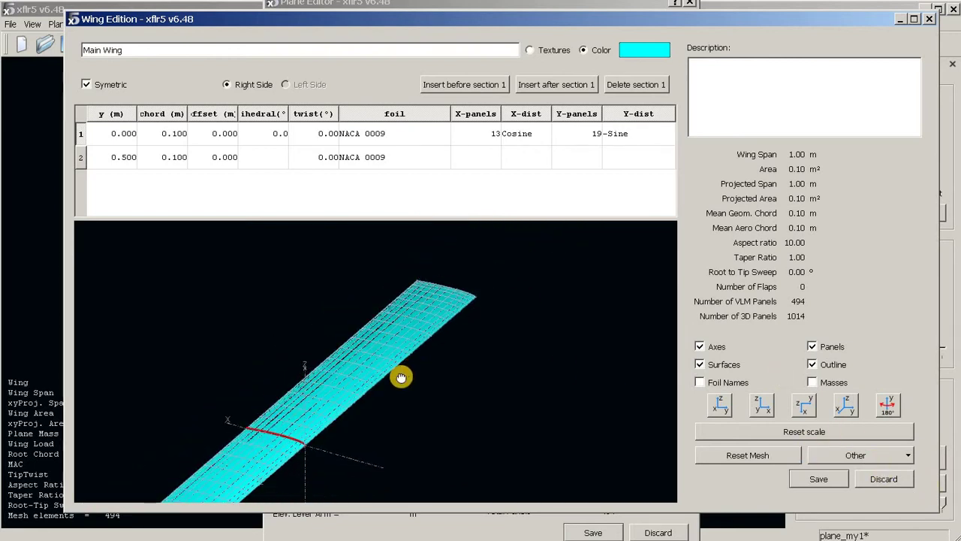
- Save the main wing definition and the plane that contains it
click(716, 433)
click(826, 481)
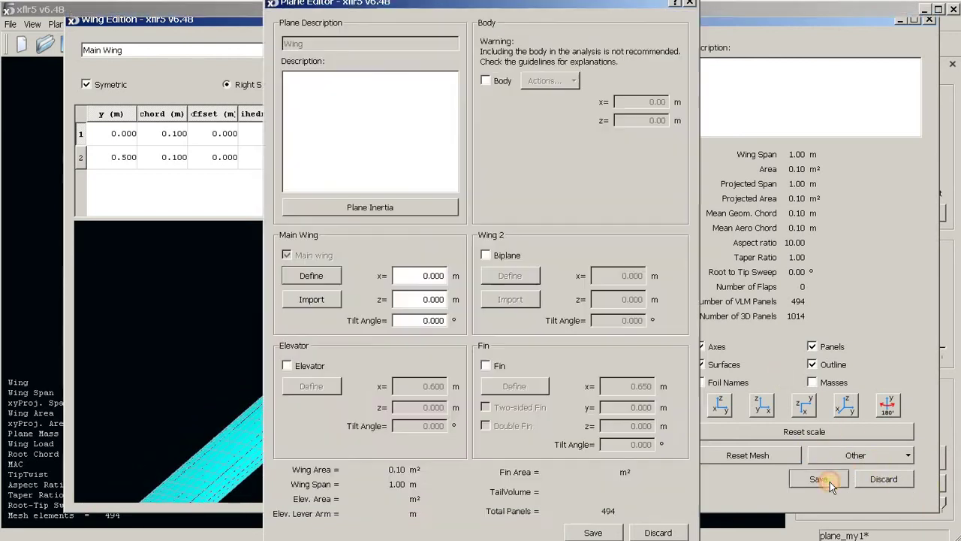
click(585, 532)
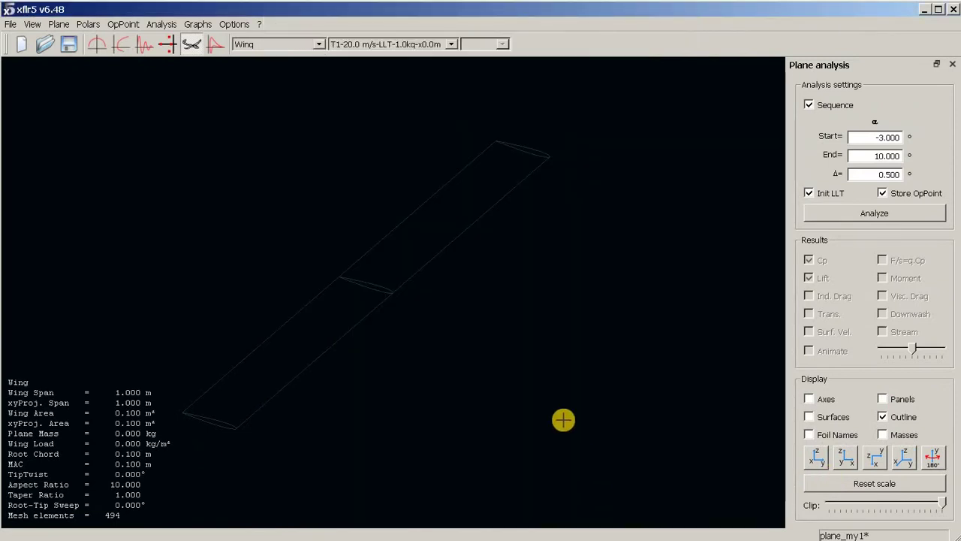
- Turn on the surface display for the saved wing and inspect its shape in the 3D view
click(809, 417)
drag(370, 295, 407, 296)
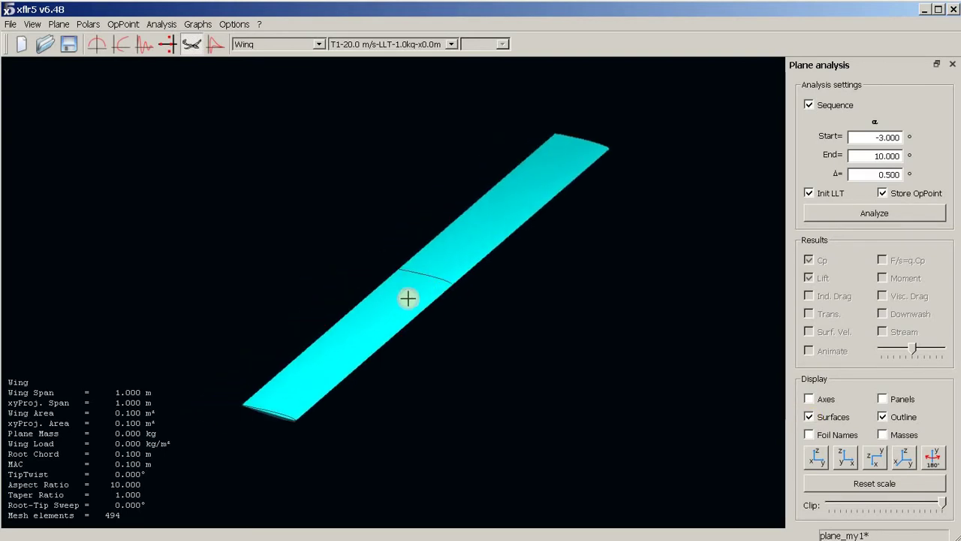
scroll(322, 327, up, 1)
scroll(323, 327, up, 2)
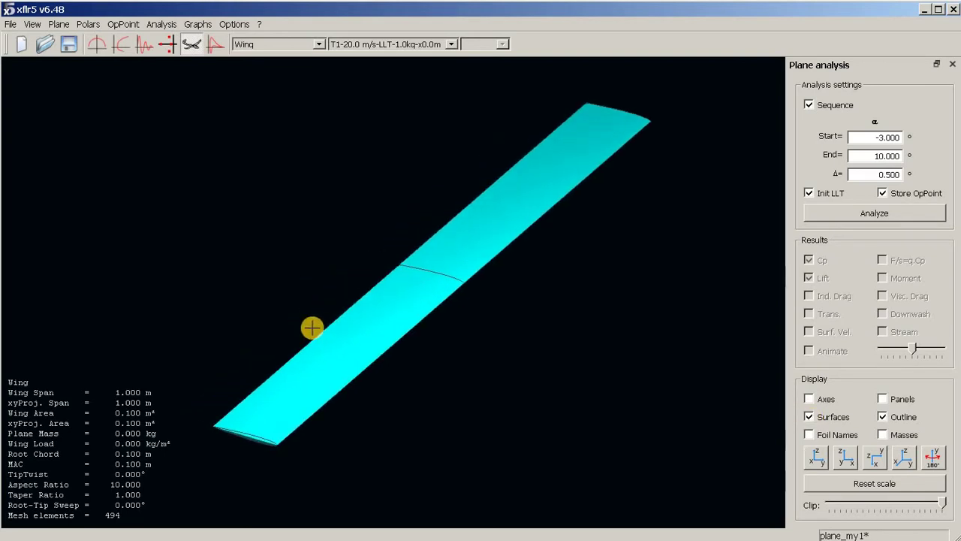
drag(369, 307, 243, 497)
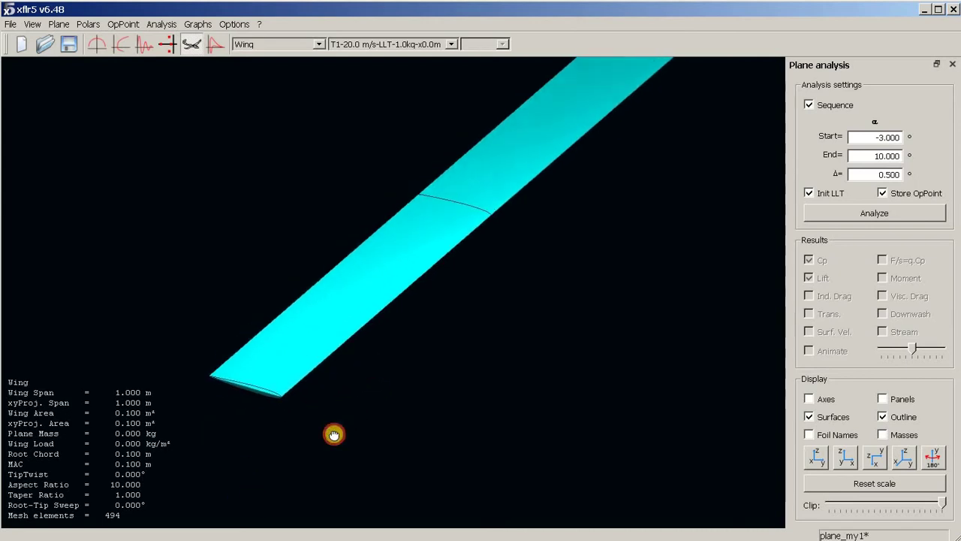
scroll(390, 350, down, 3)
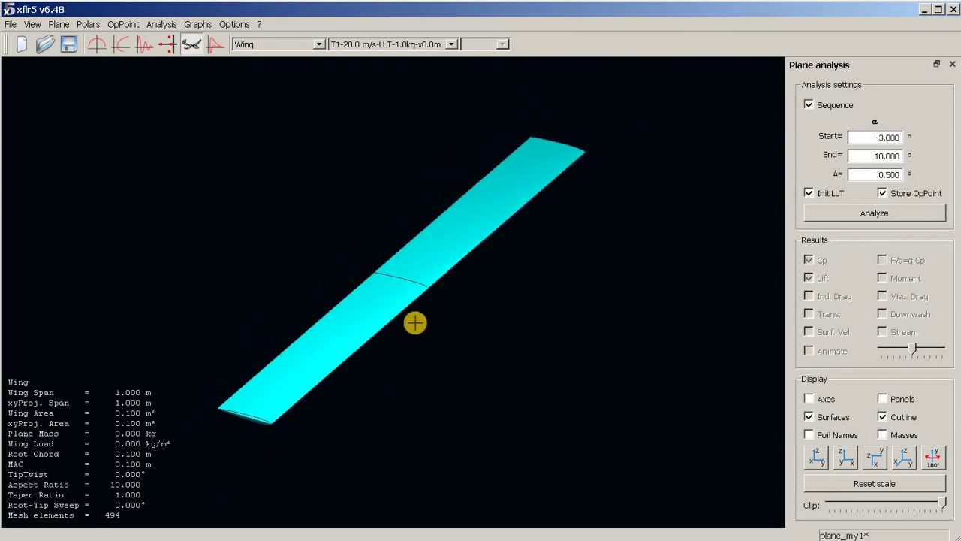
drag(375, 347, 381, 339)
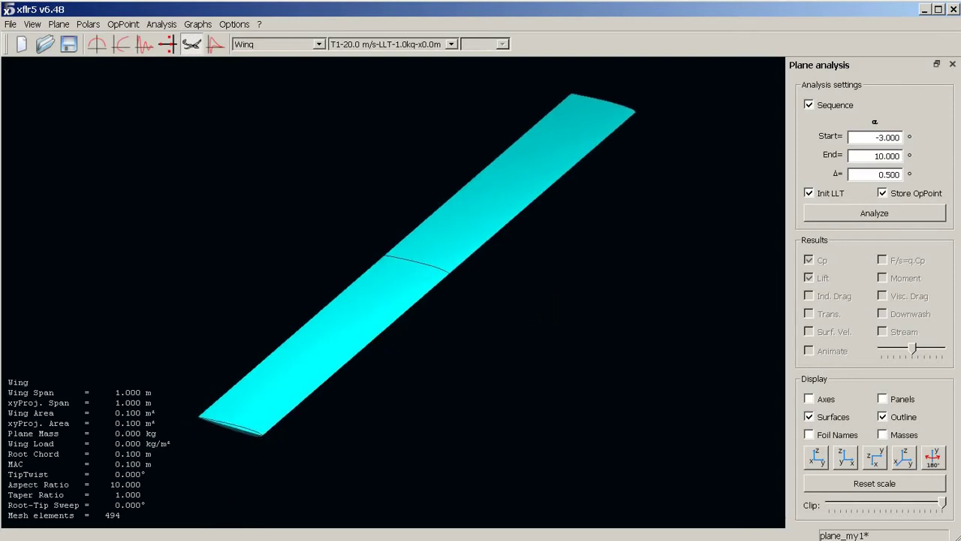
- Begin defining a Type 1 fixed-speed analysis for the wing and review its LLT analysis method
click(161, 24)
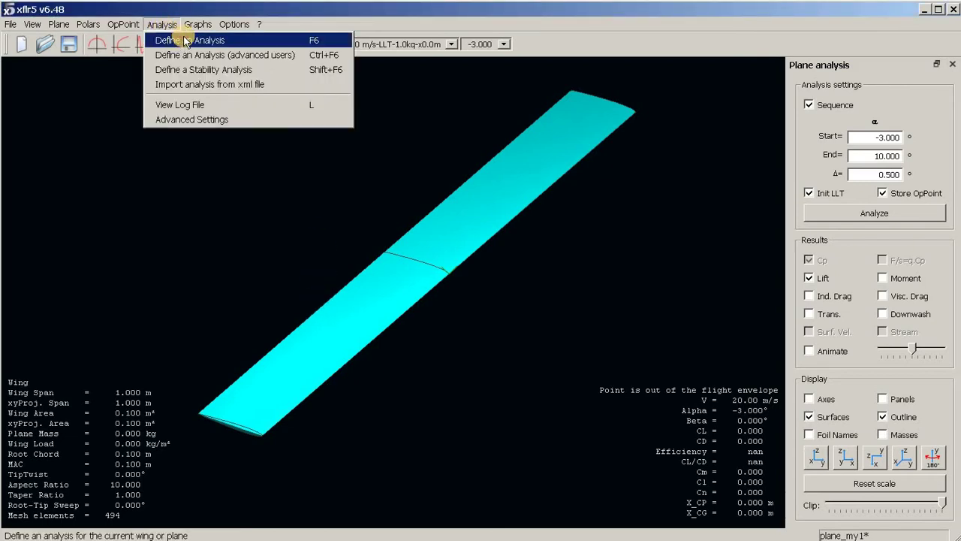
click(186, 40)
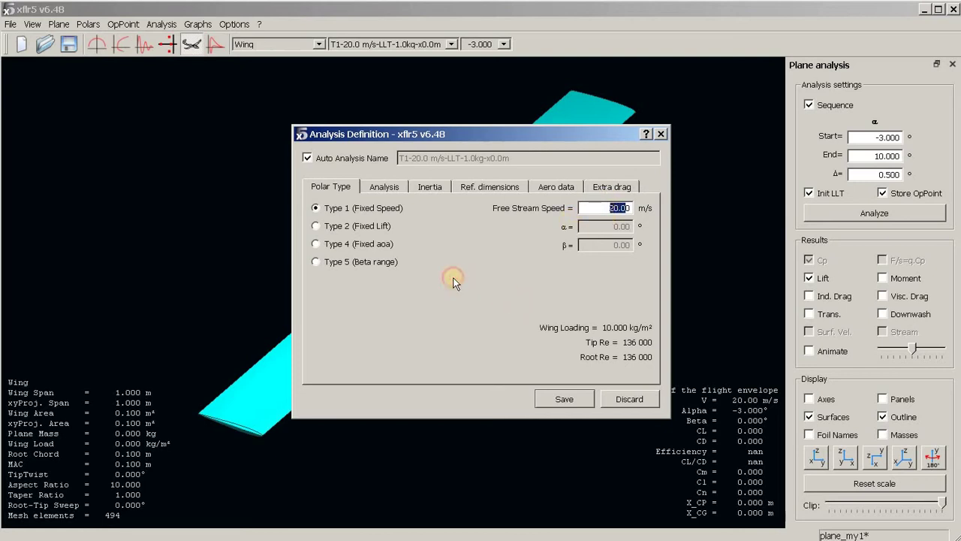
click(385, 187)
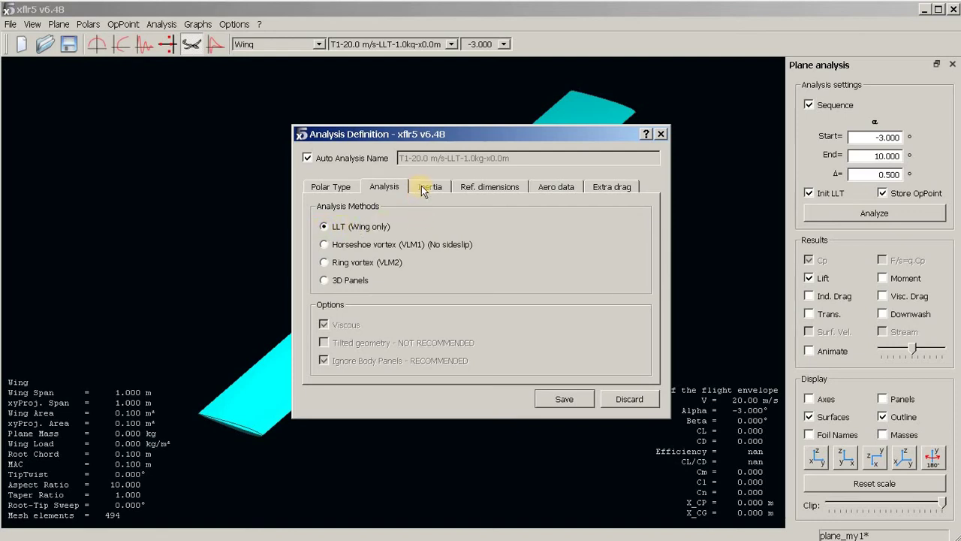
- Derive the analysis's air density and viscosity from a temperature of 15 °C and an altitude of 0 m
click(562, 187)
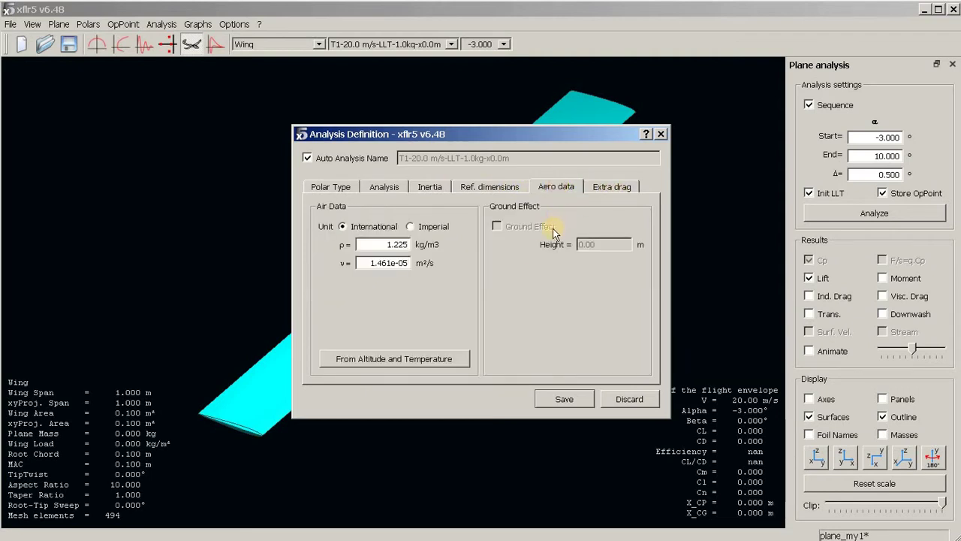
click(384, 359)
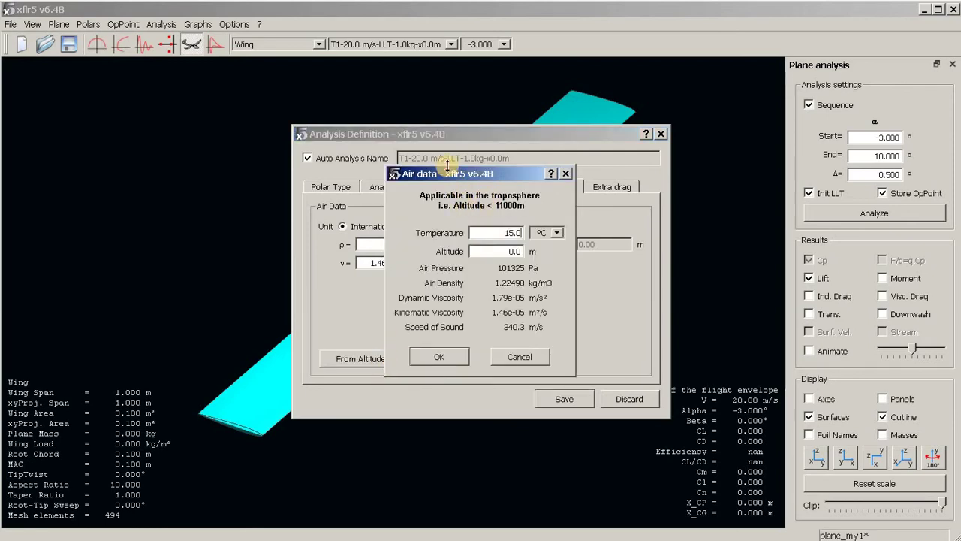
drag(506, 155, 212, 141)
click(207, 204)
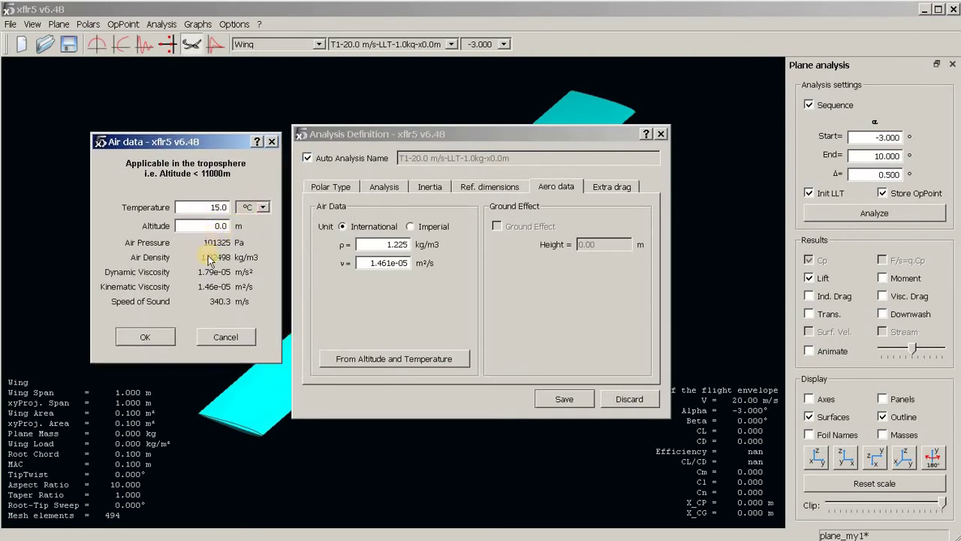
click(166, 344)
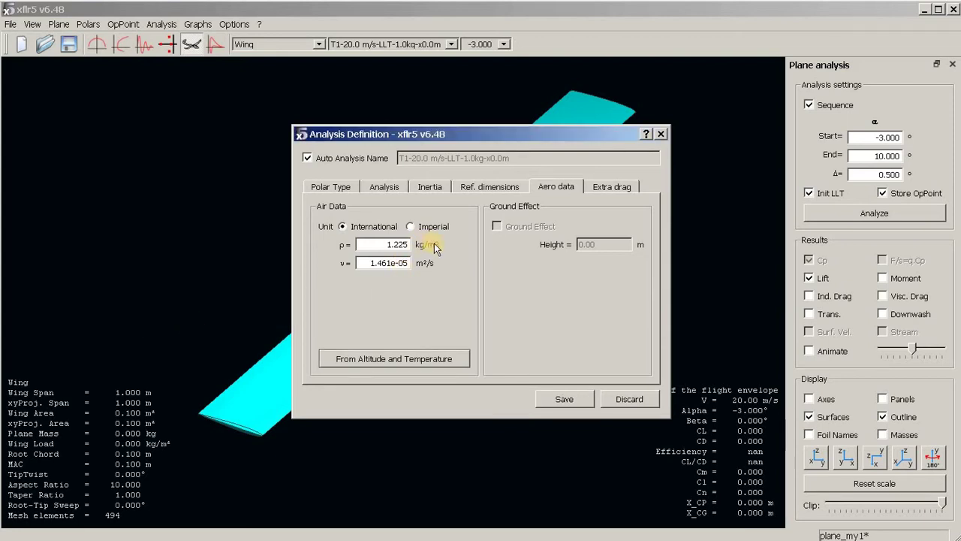
click(418, 365)
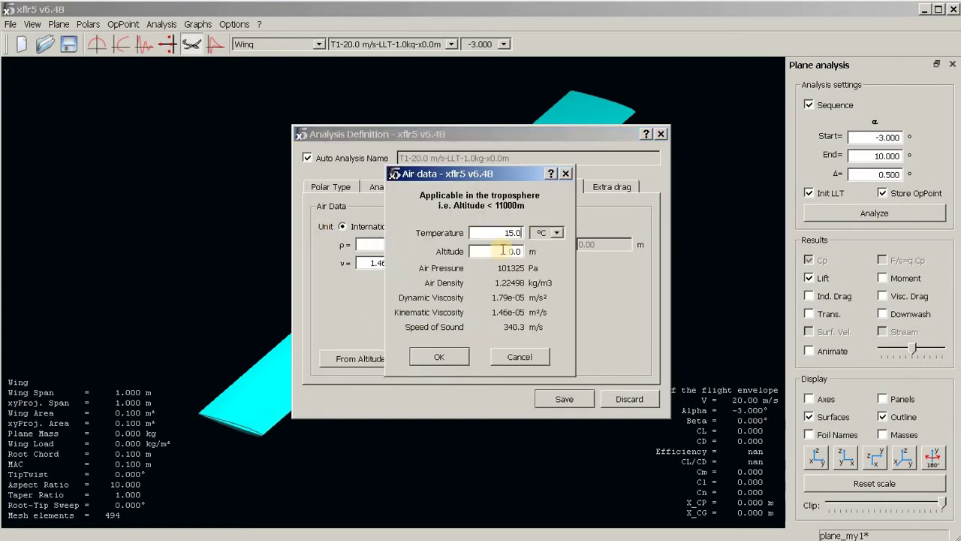
double_click(508, 251)
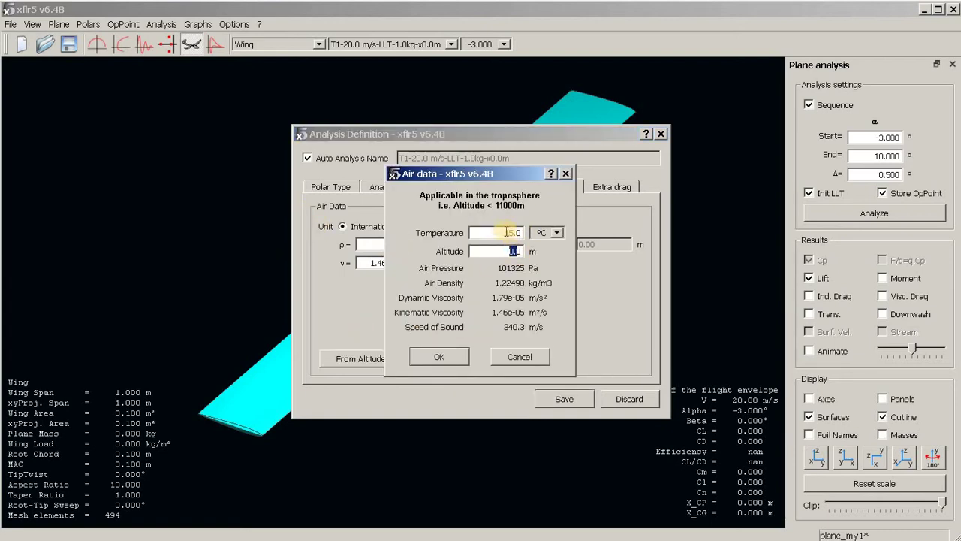
double_click(508, 232)
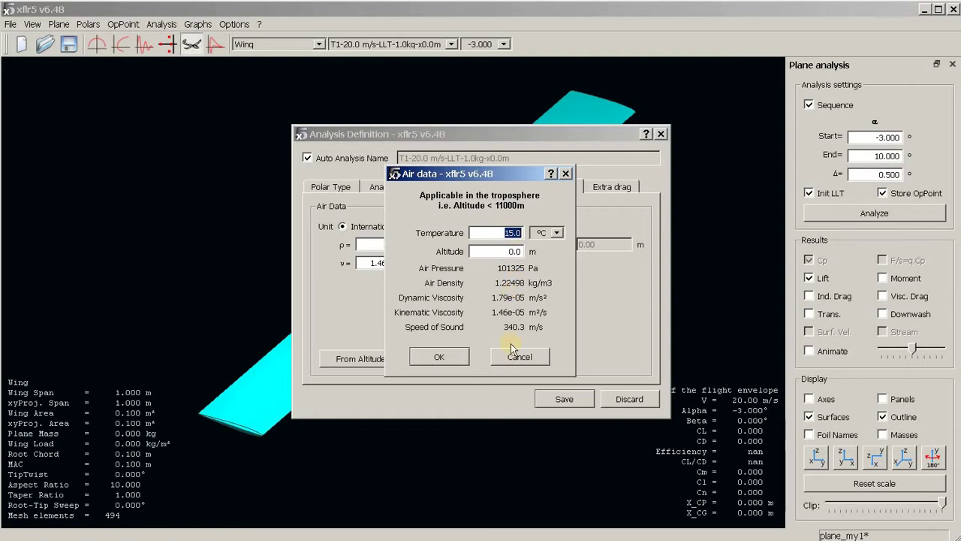
click(450, 357)
- Save the Type 1 LLT analysis at 20 m/s over the existing polar and run it from -3° to 10° in 0.5° steps
click(330, 188)
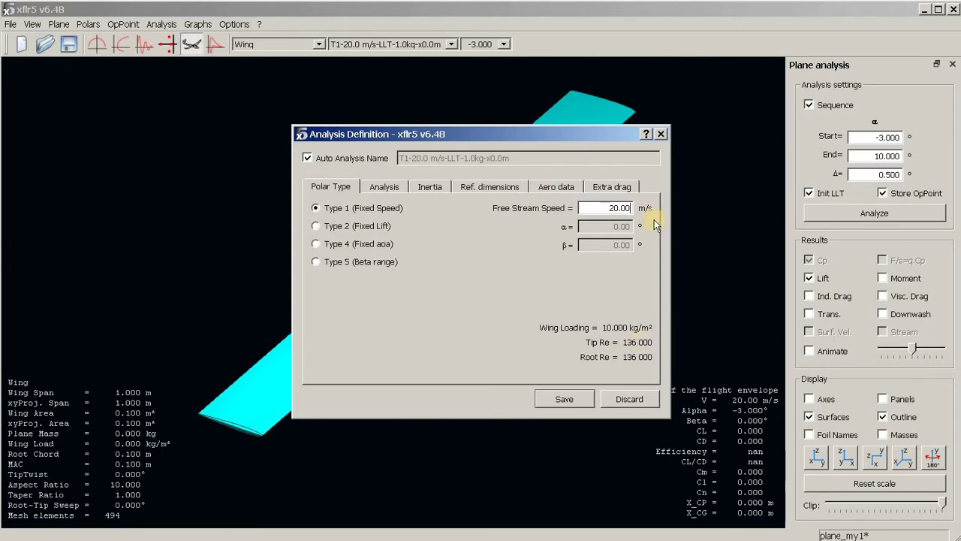
click(564, 400)
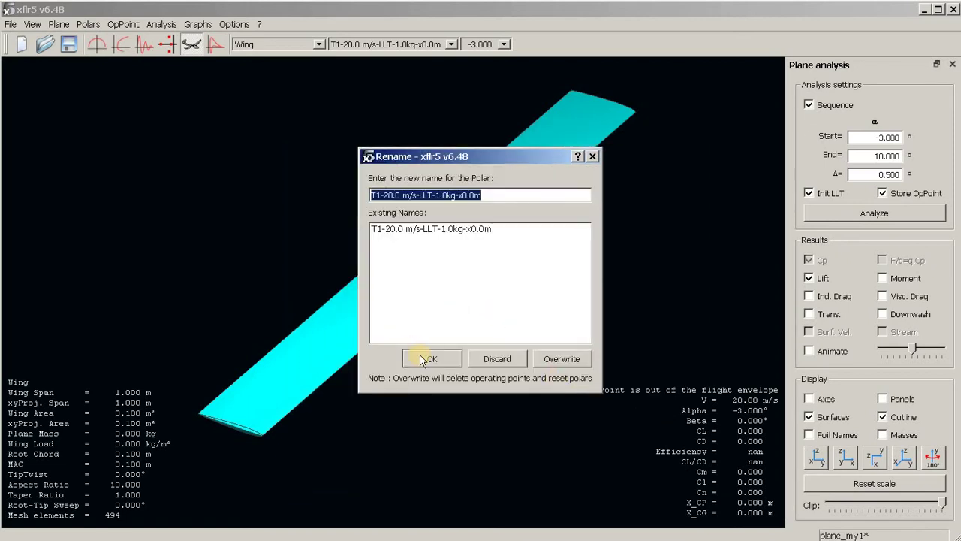
click(425, 358)
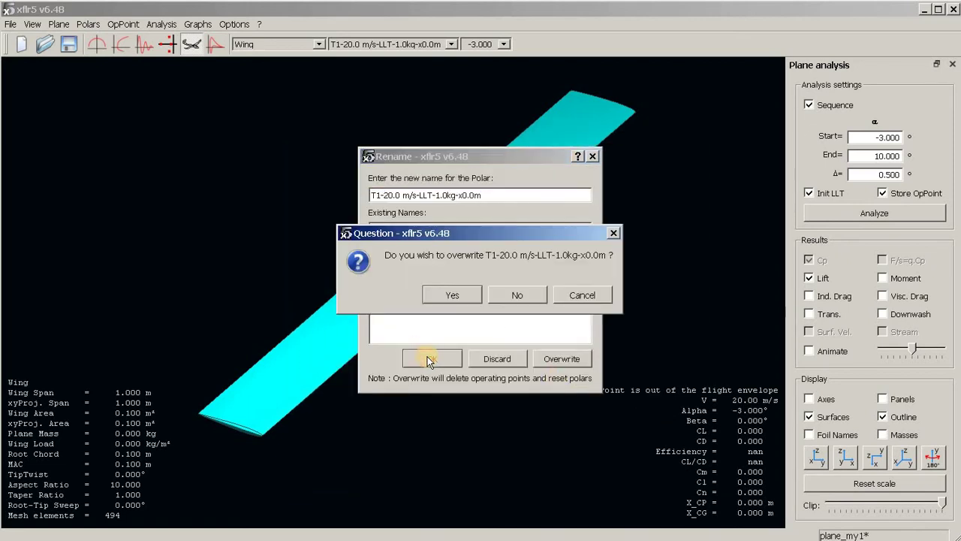
click(451, 293)
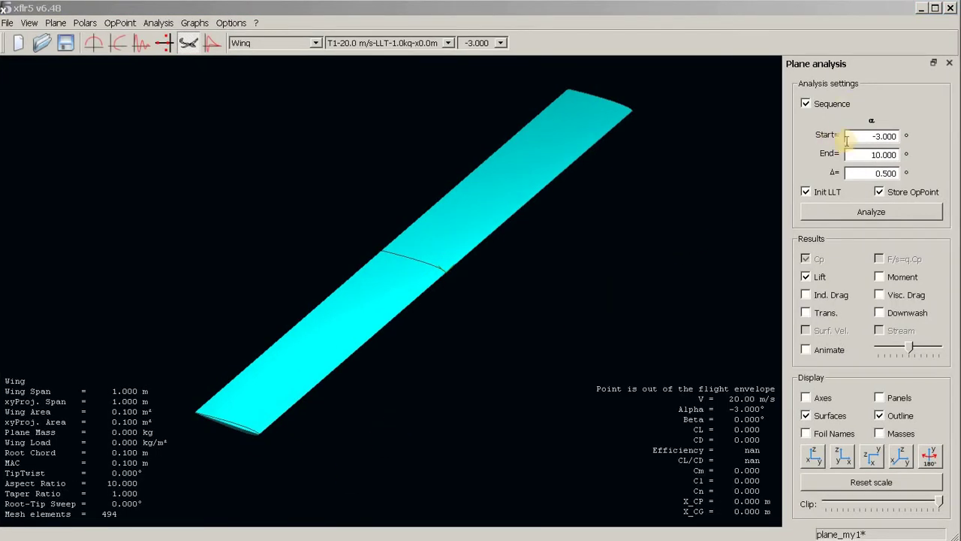
click(857, 205)
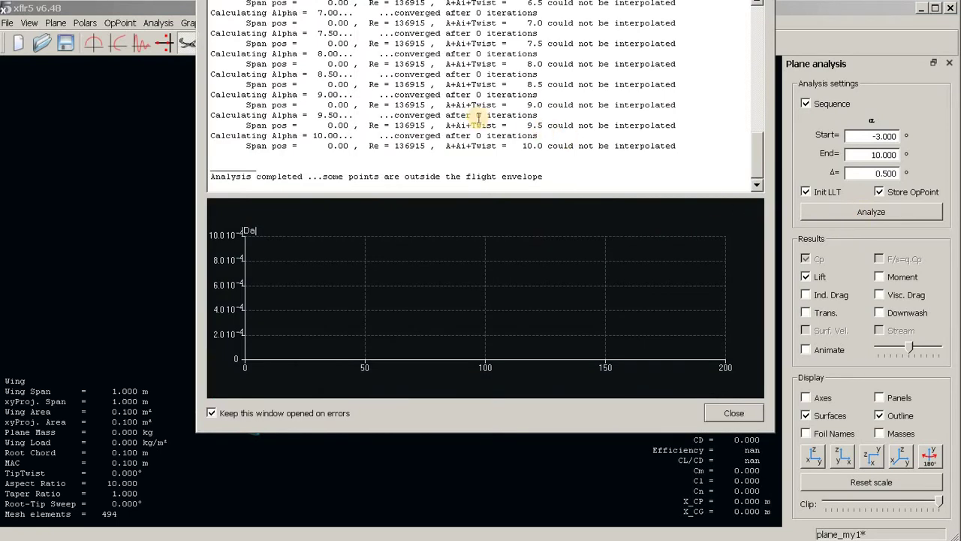
- Examine the analysis log's entries for each angle of attack, starting with alpha -3.00
scroll(479, 115, up, 10)
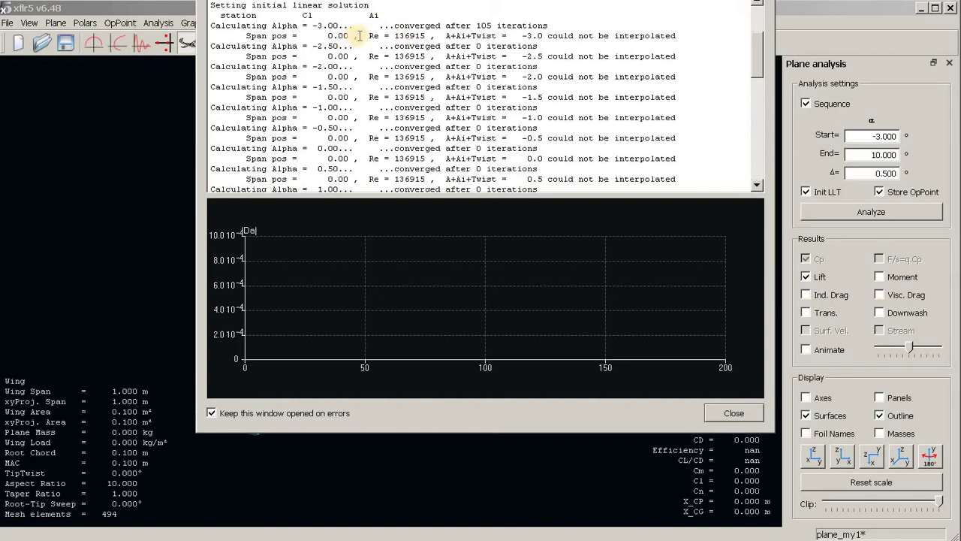
drag(545, 35, 677, 31)
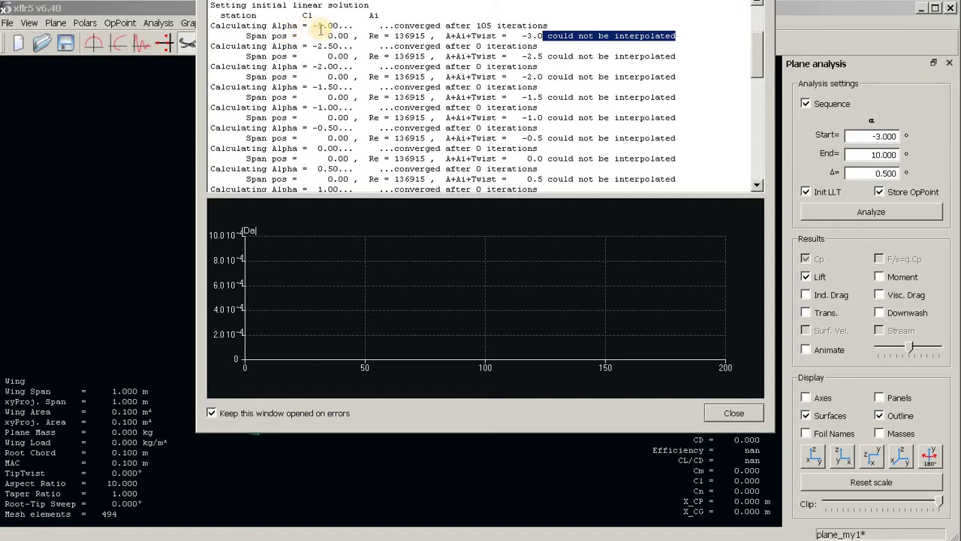
drag(314, 25, 349, 26)
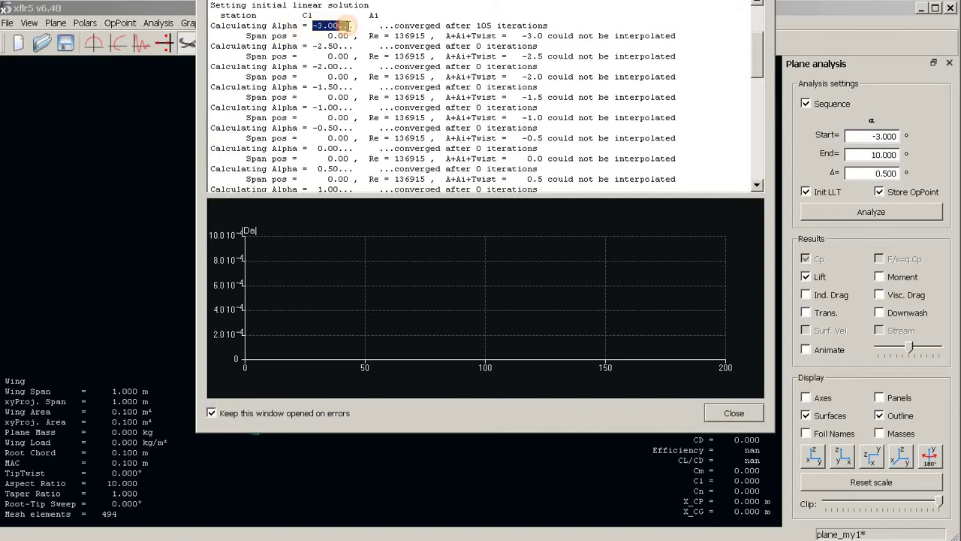
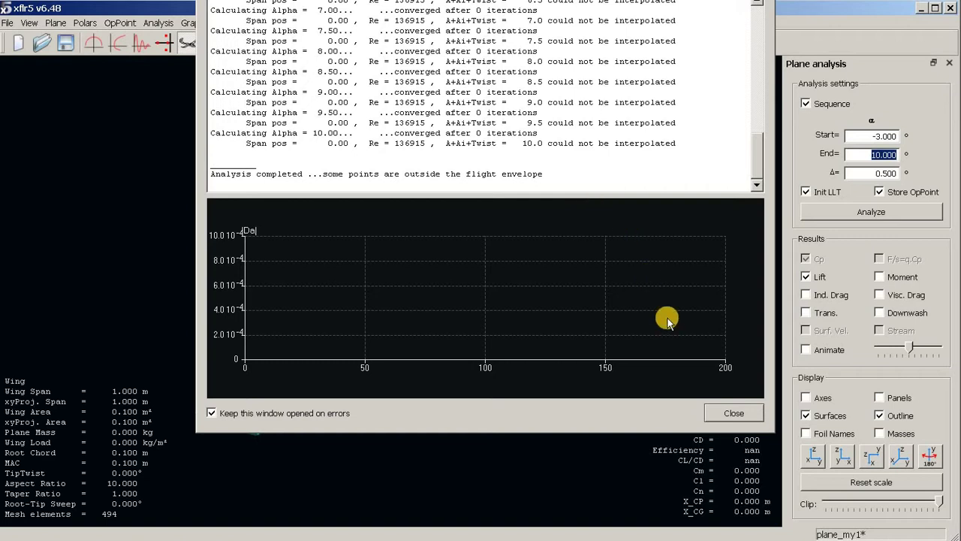
- Switch to the notes to read about LLT, VLM and 3D panel viscosity assumptions, and close the analysis log back in XFLR5
key(alt+Tab)
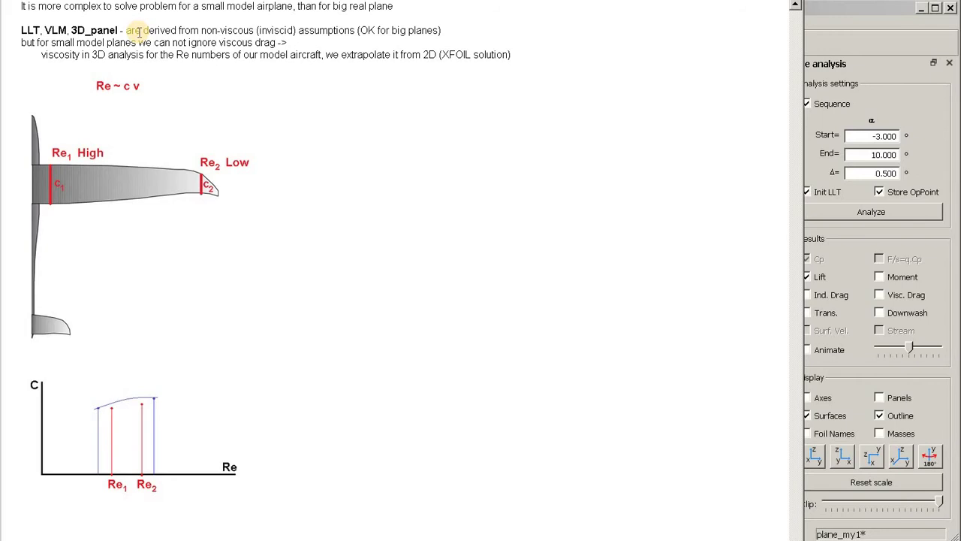
shift+click(344, 28)
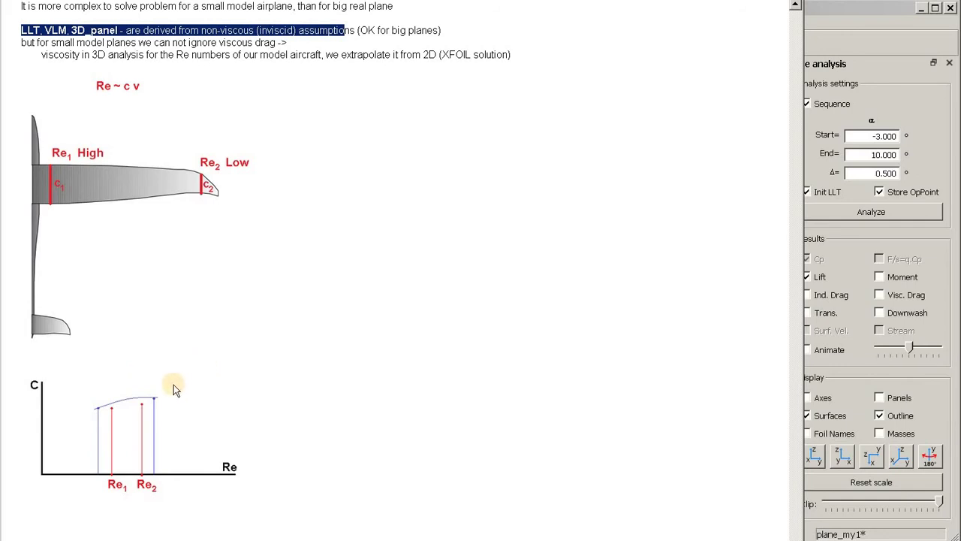
click(825, 86)
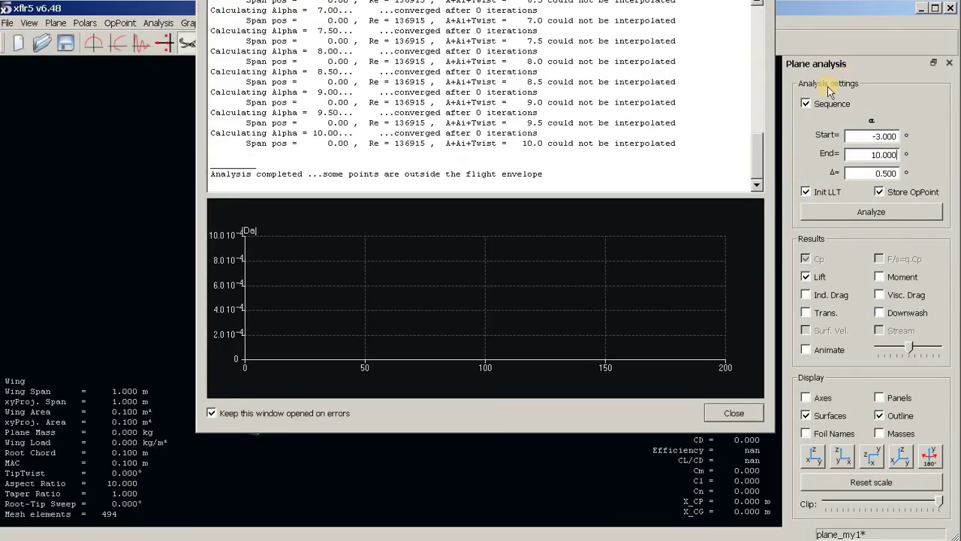
click(728, 412)
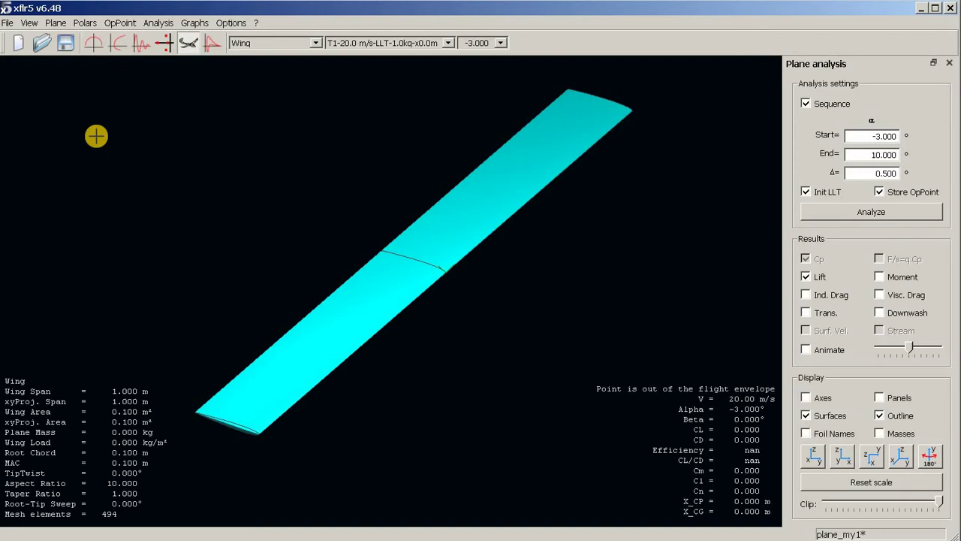
- Check XFoil Direct Analysis for existing NACA 0009 polars and return to Wing and Plane Design
click(8, 23)
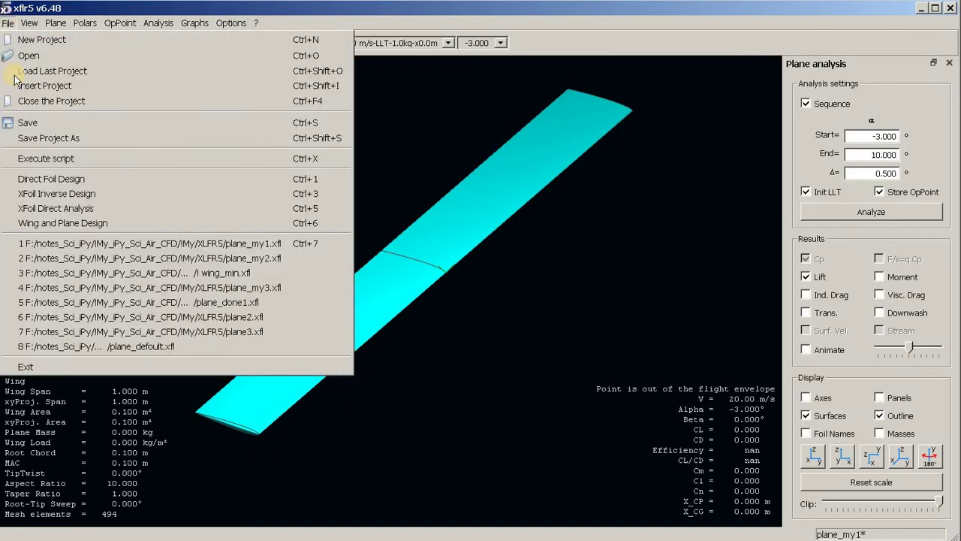
click(66, 210)
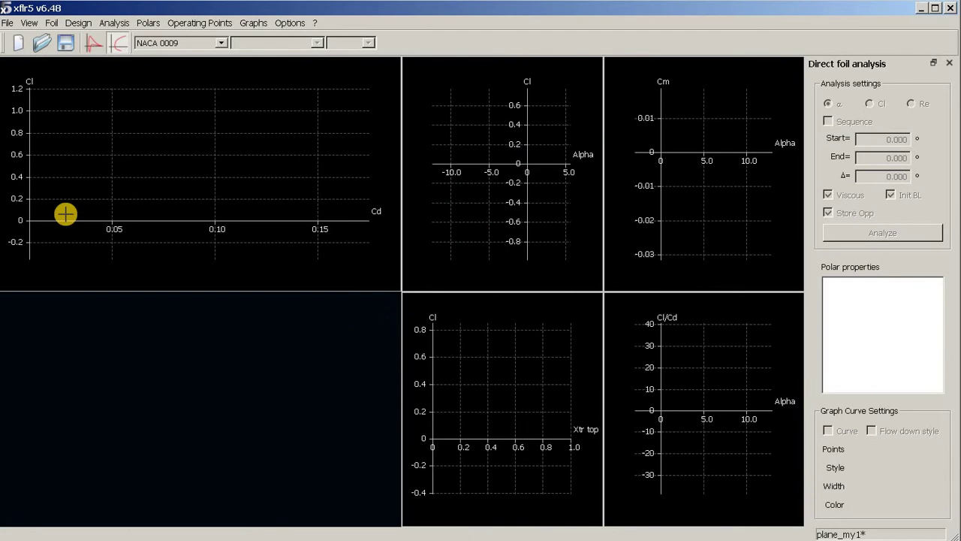
click(7, 22)
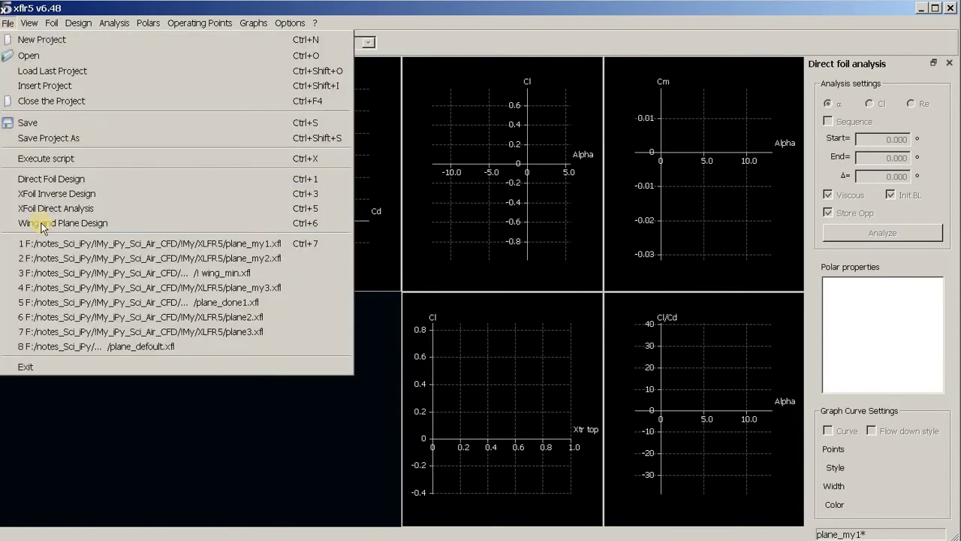
click(84, 223)
- Check the wing's tip and root Reynolds numbers in the analysis definition, discard it, and compare them with the Reynolds graph in the notes
click(153, 22)
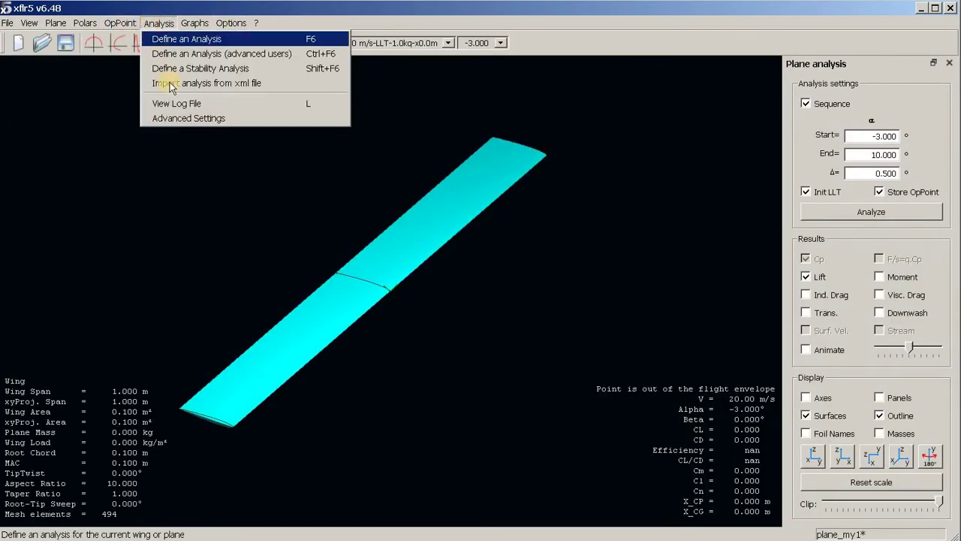
click(160, 39)
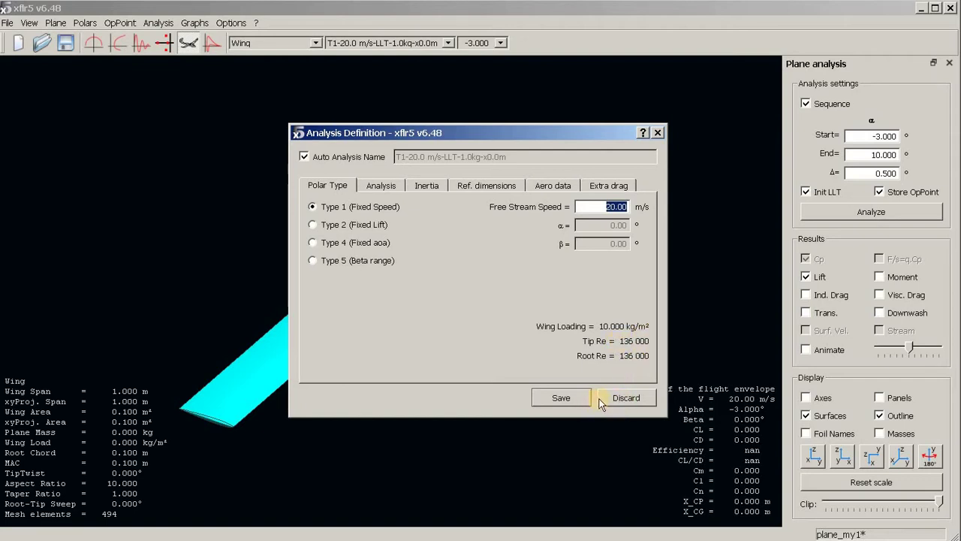
key(alt+Tab)
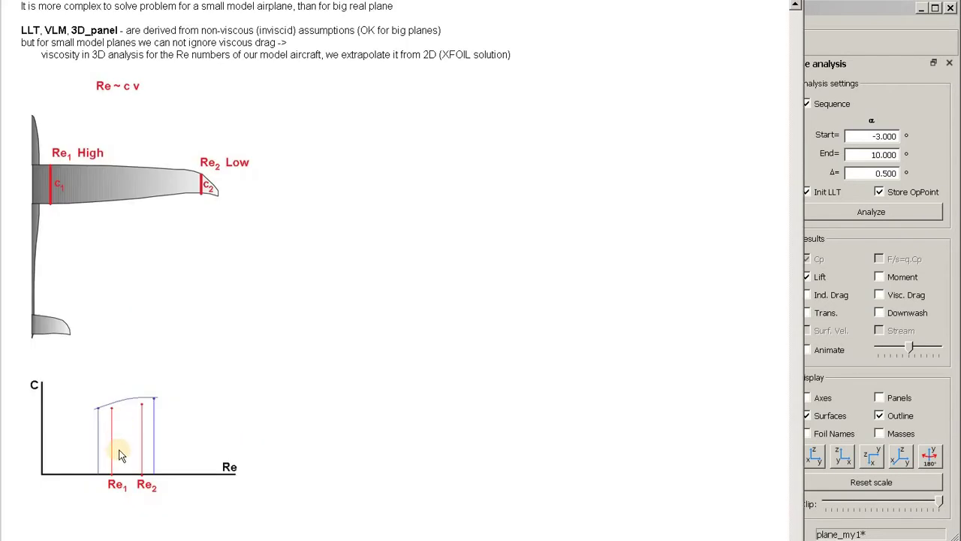
key(alt+Tab)
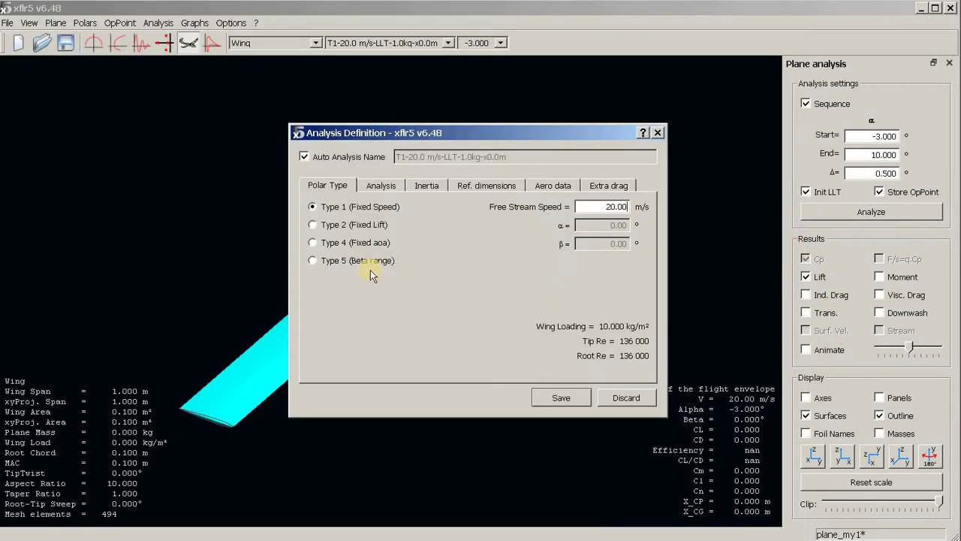
click(627, 398)
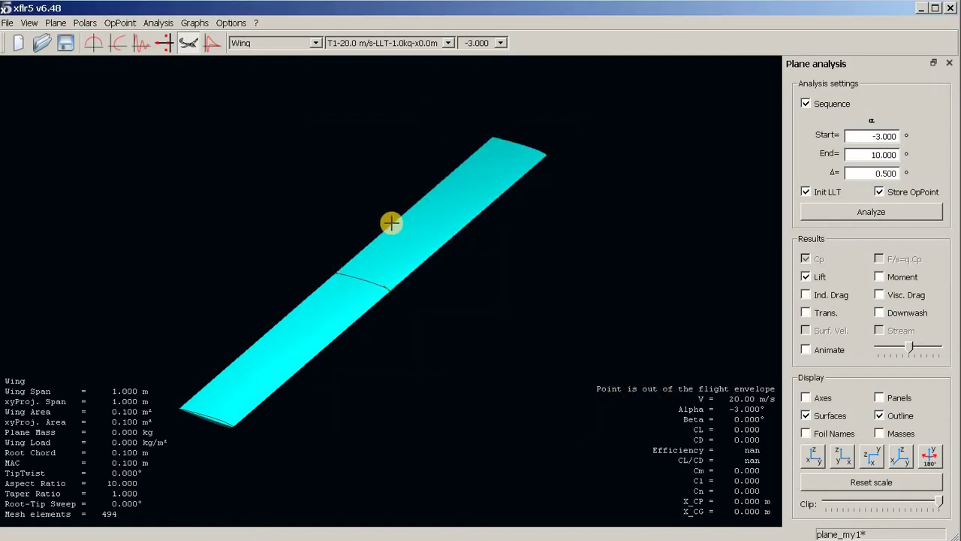
key(alt+Tab)
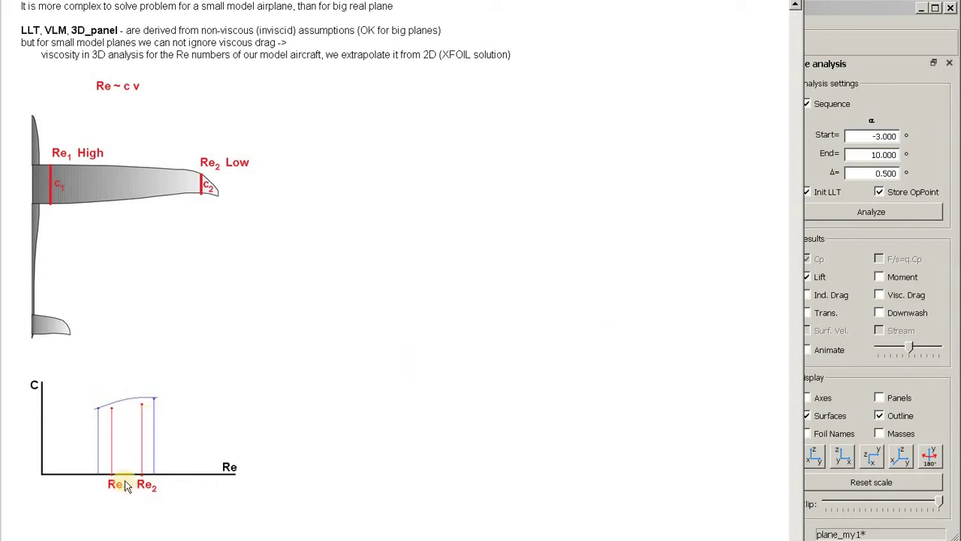
click(880, 103)
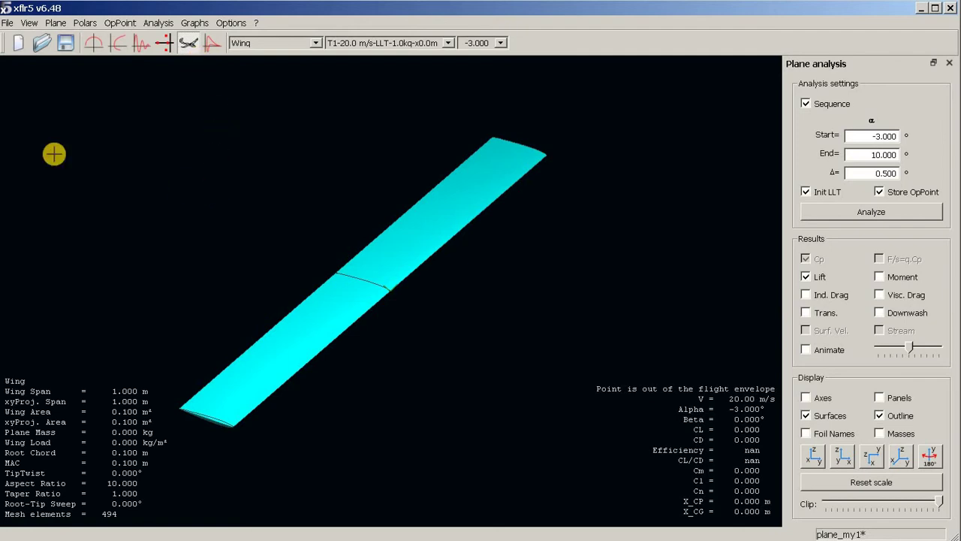
- Define a Type 1 XFoil direct analysis of NACA 0009 at Reynolds 100,000 and run it from -3° to 13° in 0.5° steps
click(7, 22)
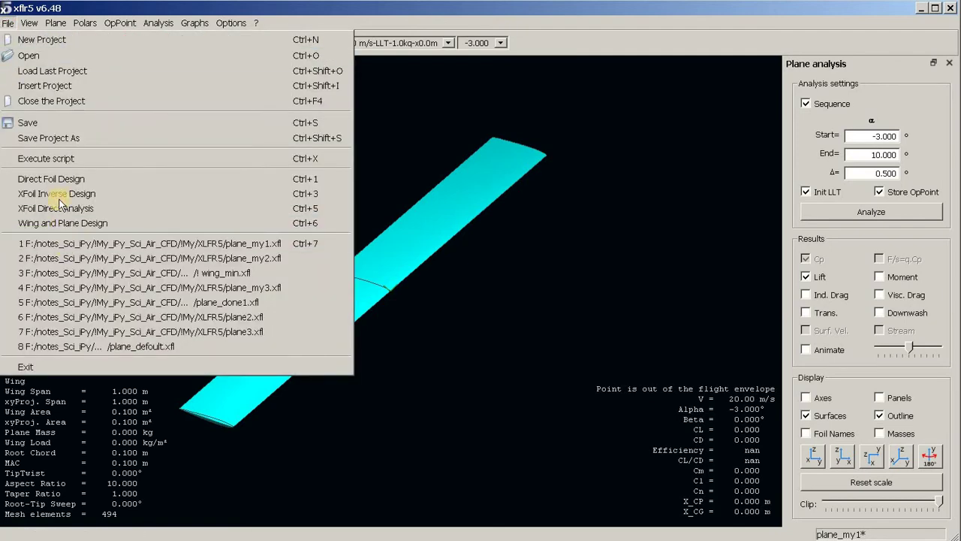
click(55, 209)
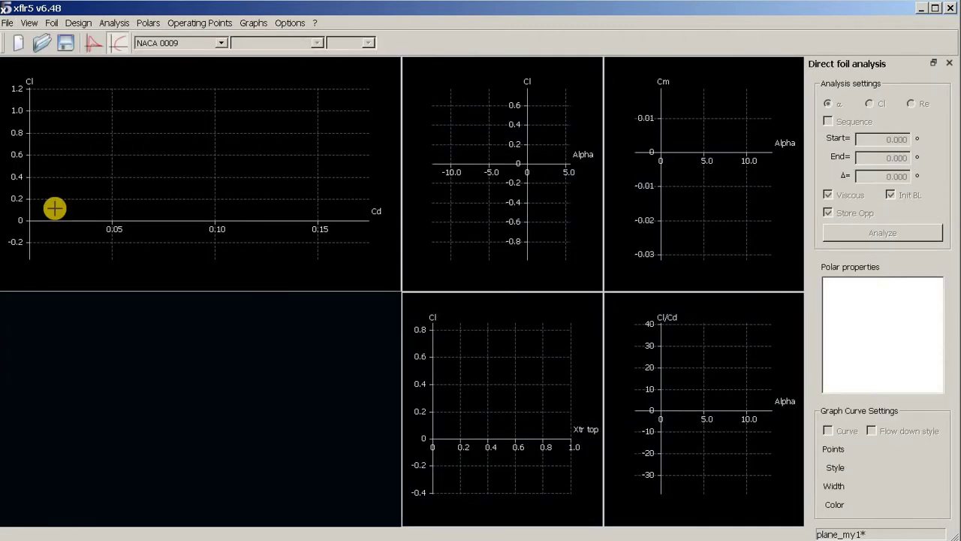
click(185, 27)
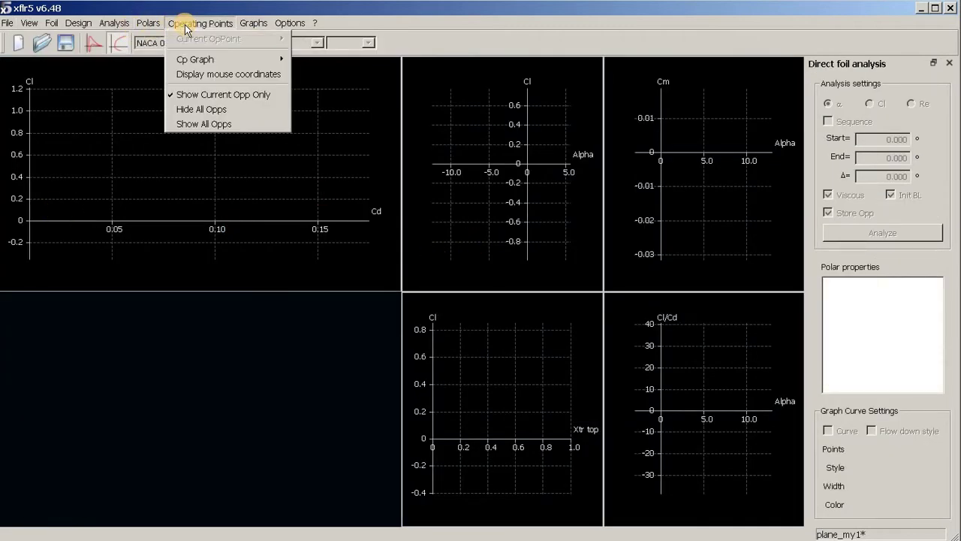
mouse_move(139, 25)
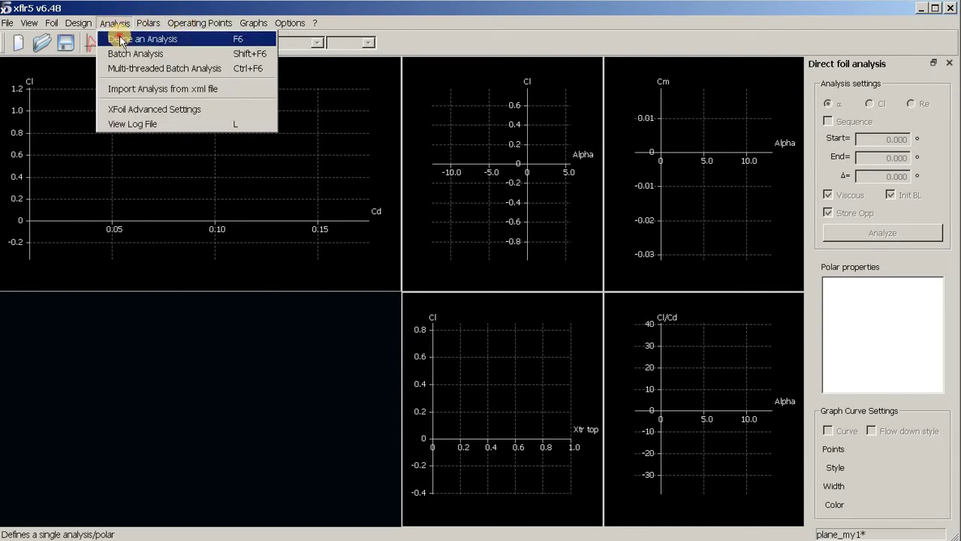
click(119, 38)
click(353, 385)
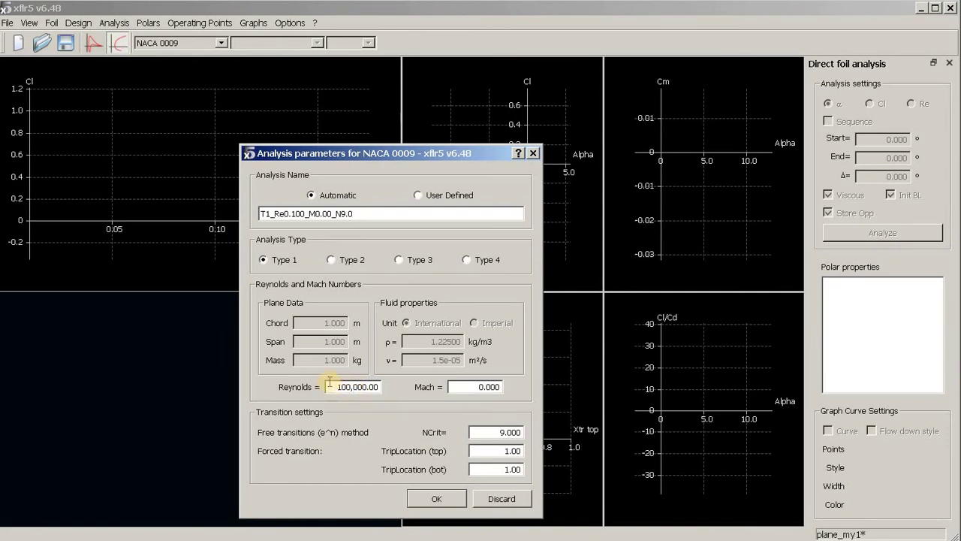
drag(332, 385, 378, 387)
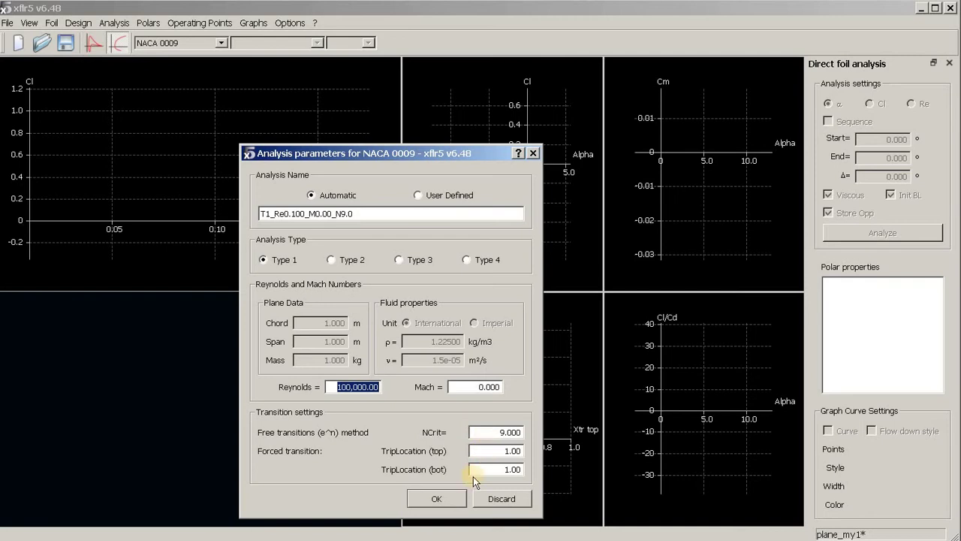
click(435, 497)
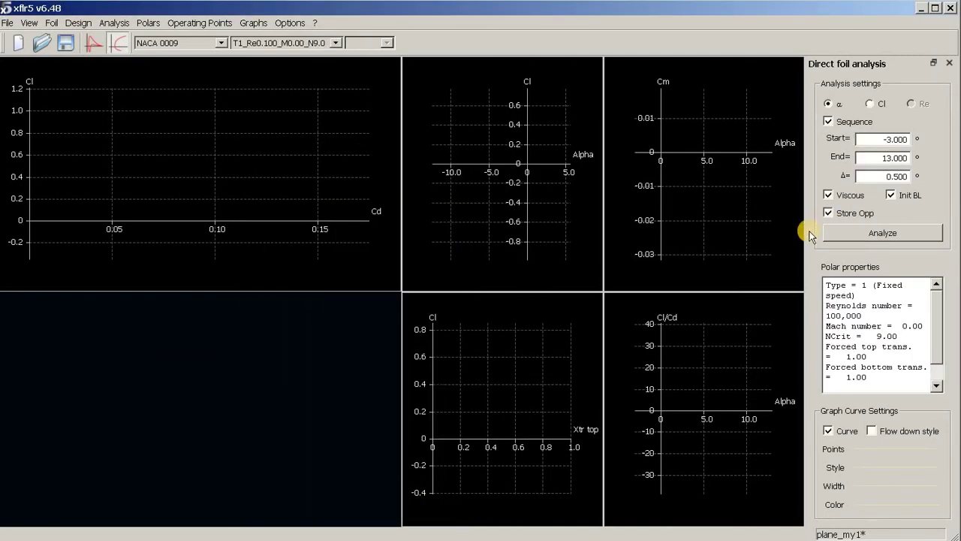
click(859, 234)
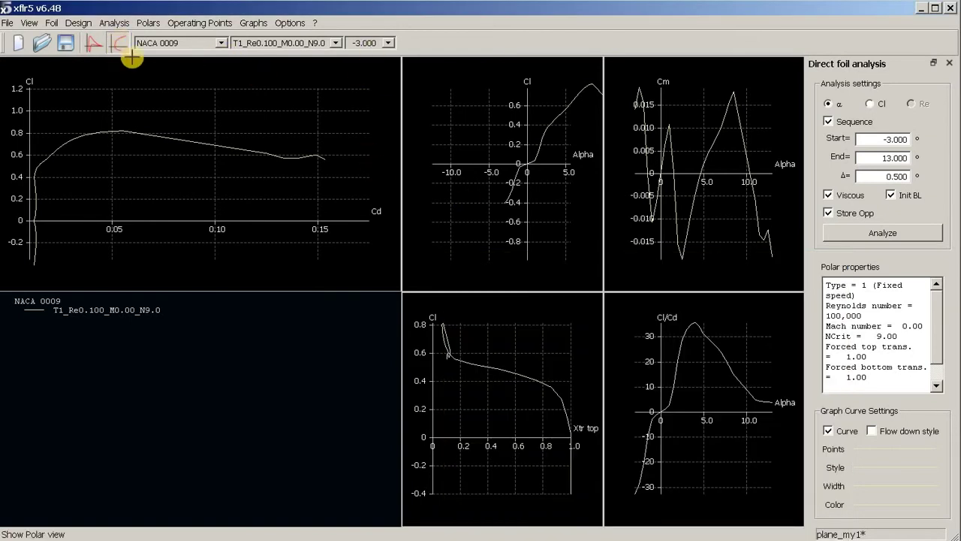
- Change the iteration limit in the XFoil advanced settings and rerun the NACA 0009 analysis from -3° to 13° in 0.5° steps
click(113, 22)
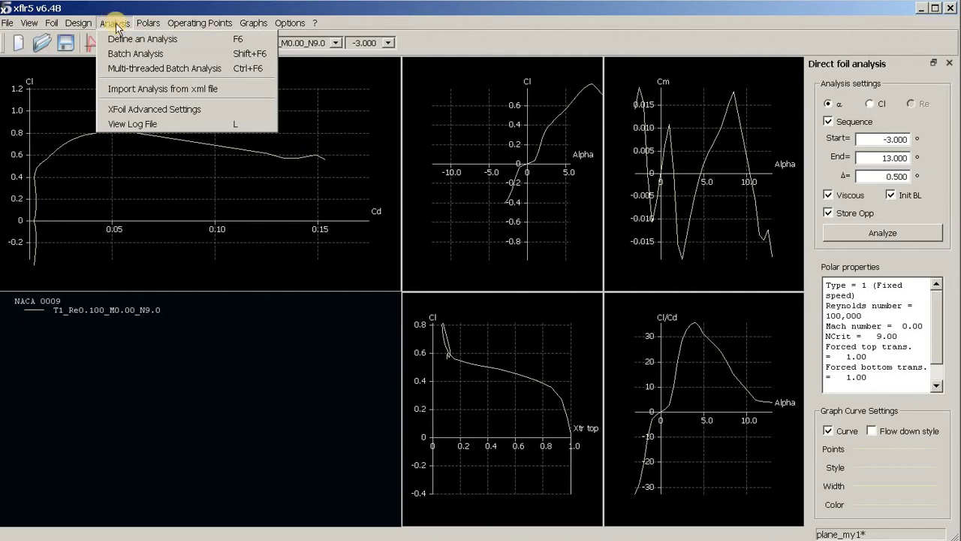
click(139, 114)
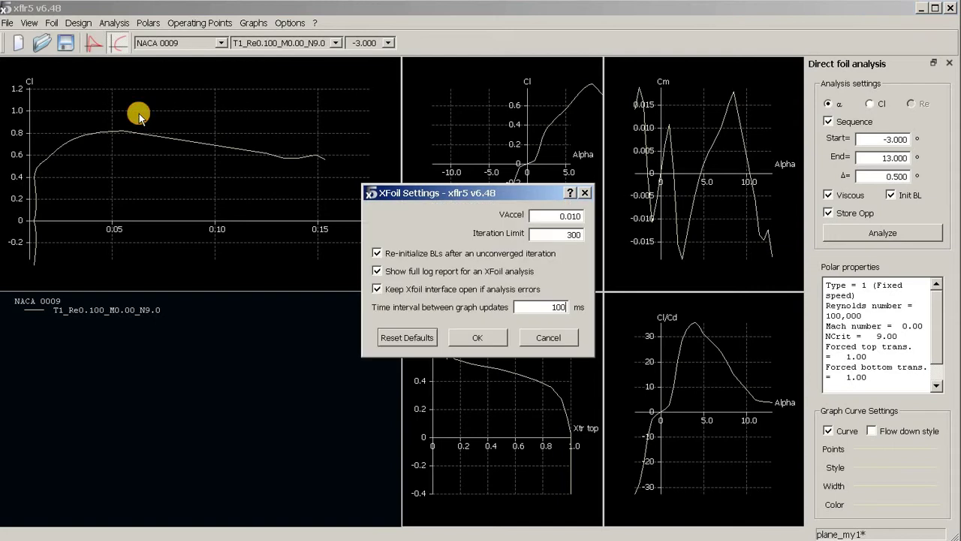
click(554, 317)
drag(569, 235, 593, 239)
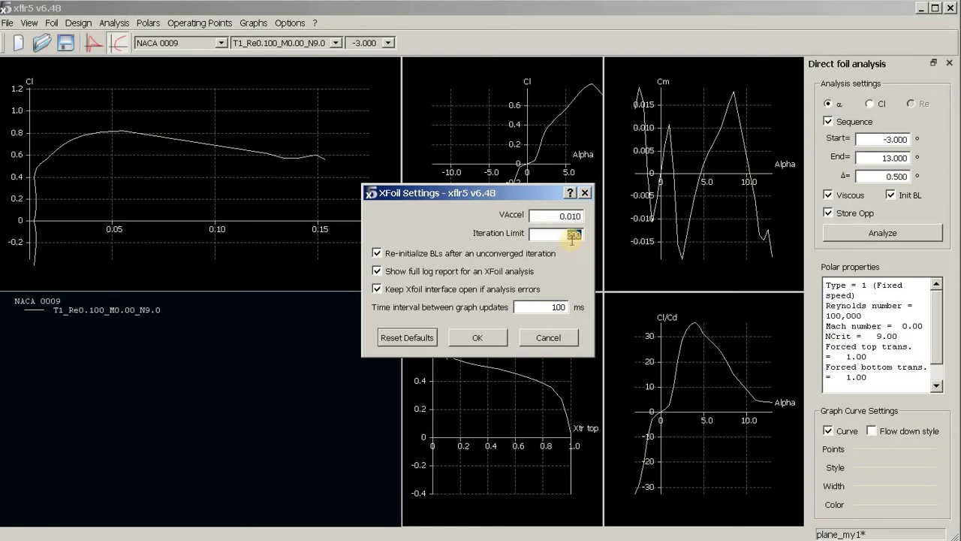
click(563, 232)
drag(567, 234, 612, 239)
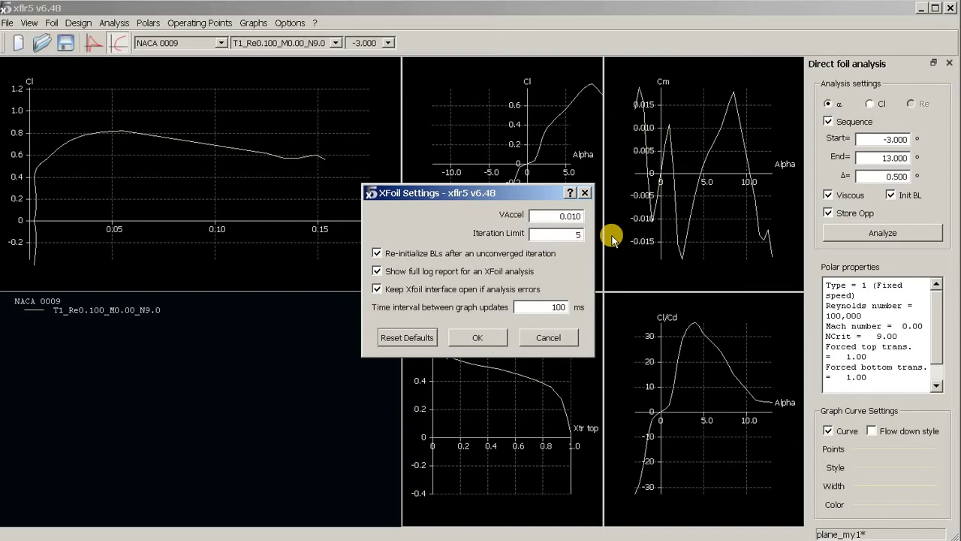
click(485, 340)
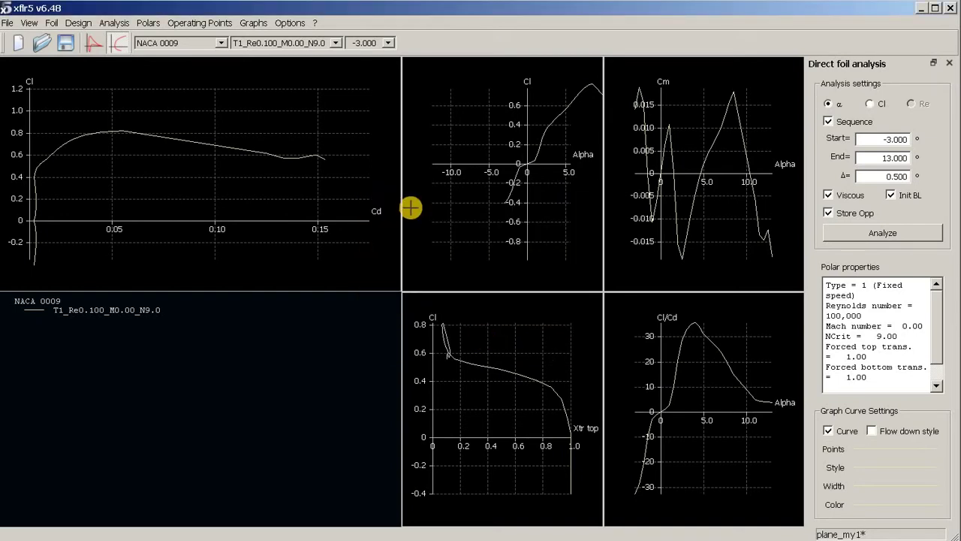
click(896, 233)
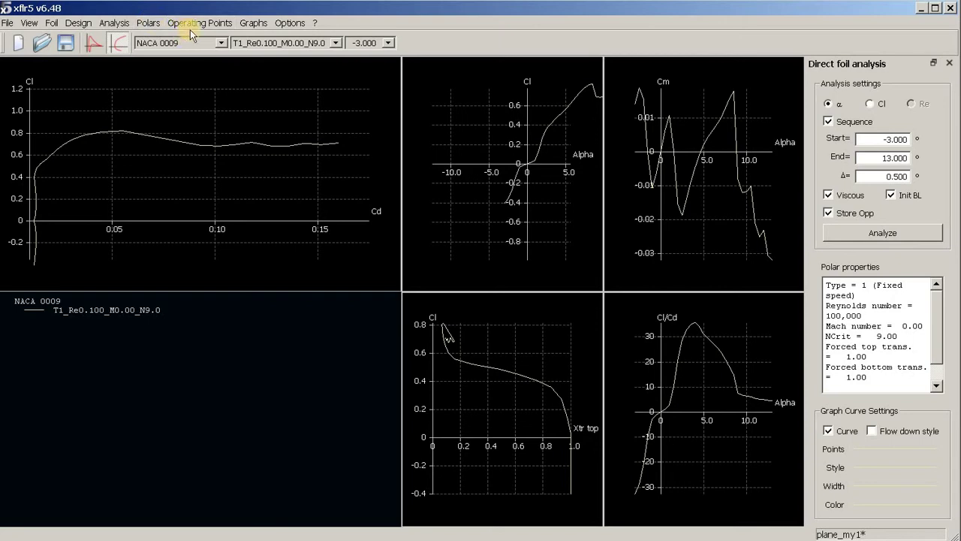
- Check the Reynolds graph in the notes and define a second Type 1 XFoil analysis of NACA 0009 at Reynolds 150,000
key(alt+Tab)
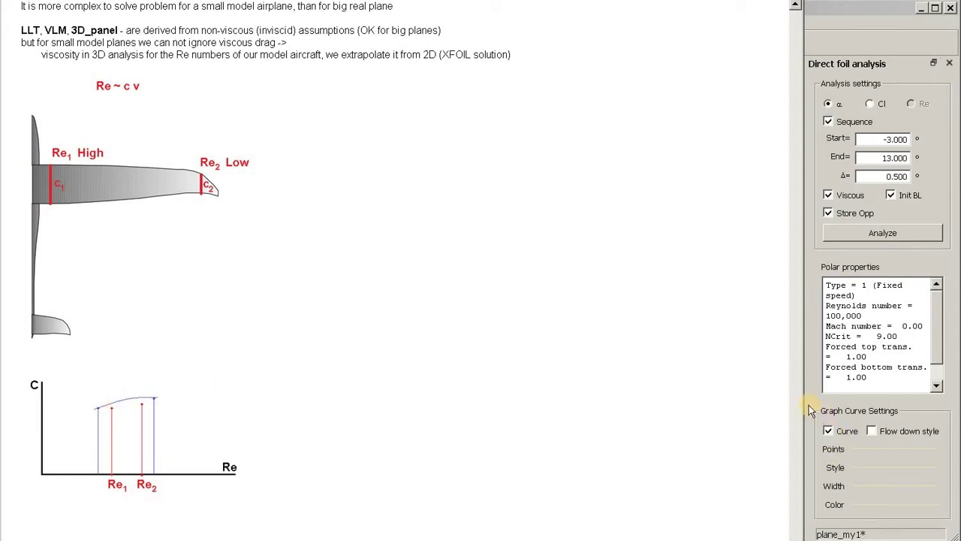
click(823, 438)
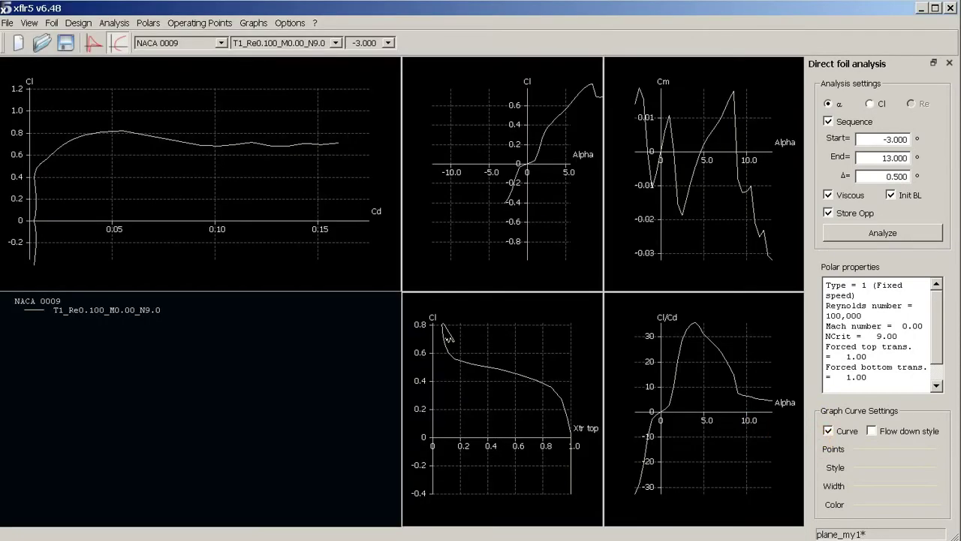
click(180, 24)
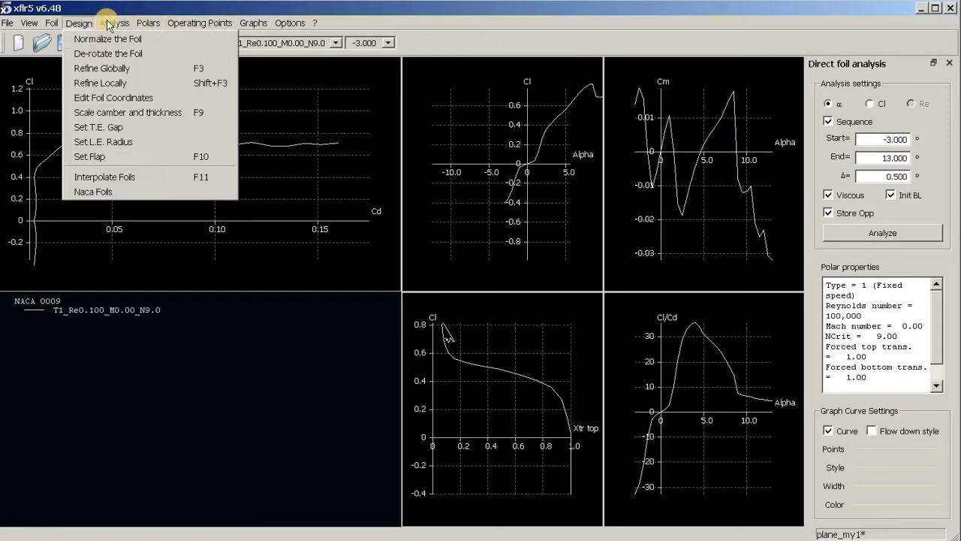
click(124, 38)
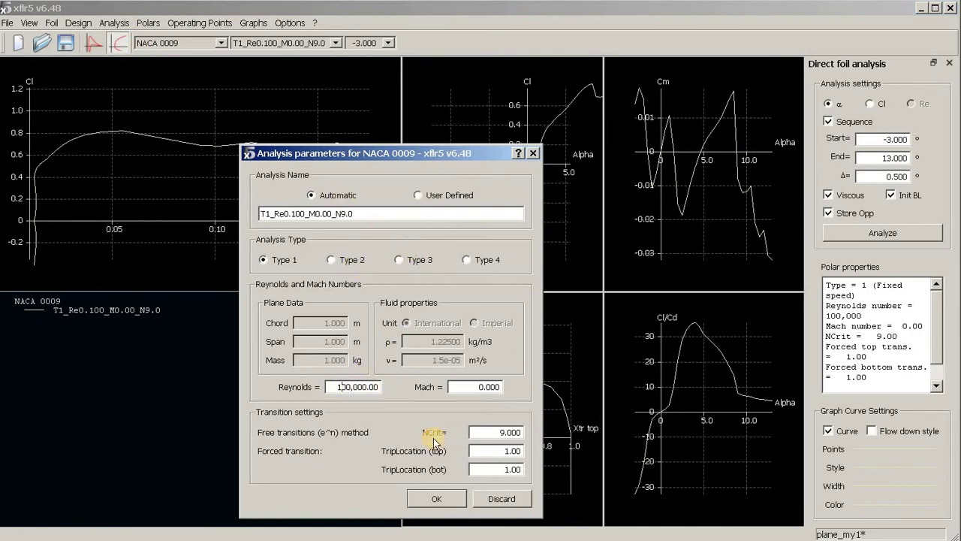
key(shift+Right)
text(5)
click(433, 499)
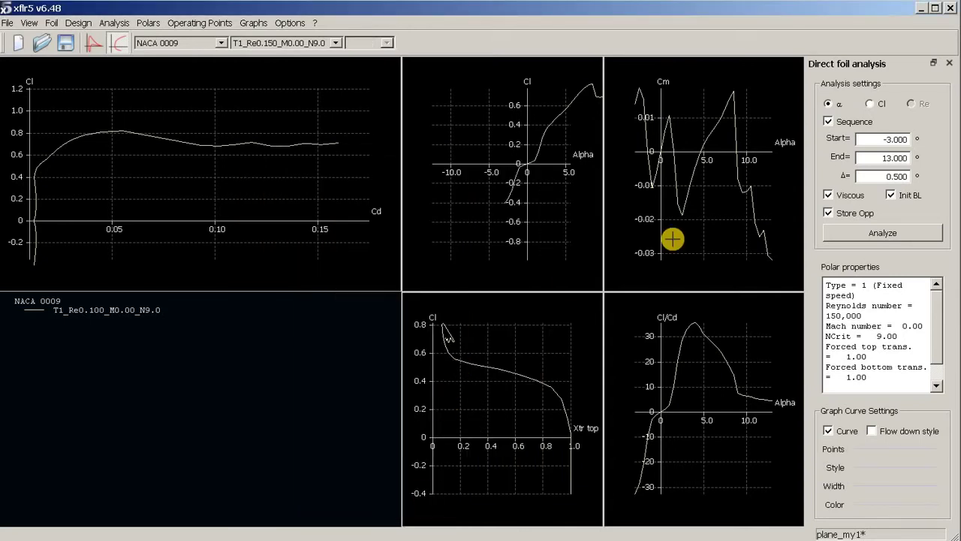
- Run the NACA 0009 analysis at Reynolds 150,000 from -3° to 13° in 0.5° steps and close its log
click(851, 236)
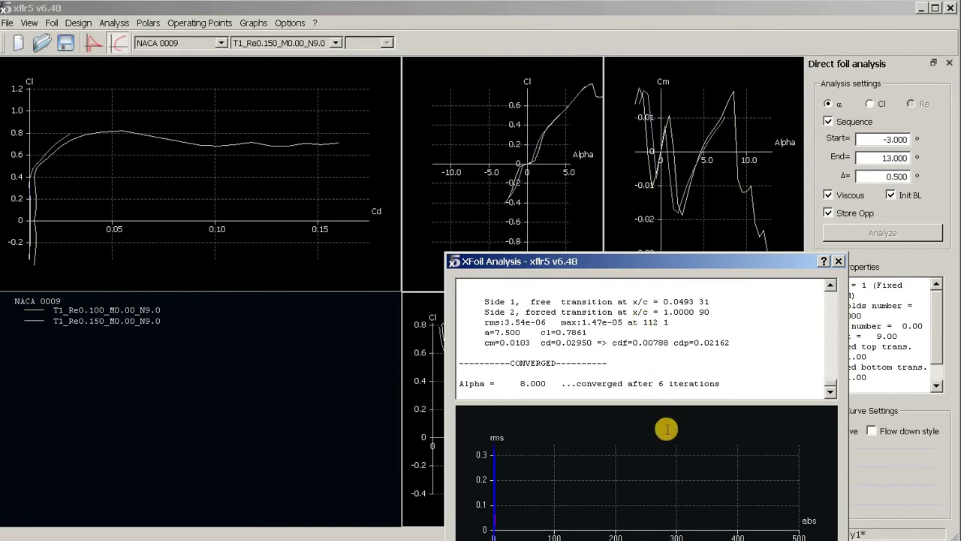
click(594, 485)
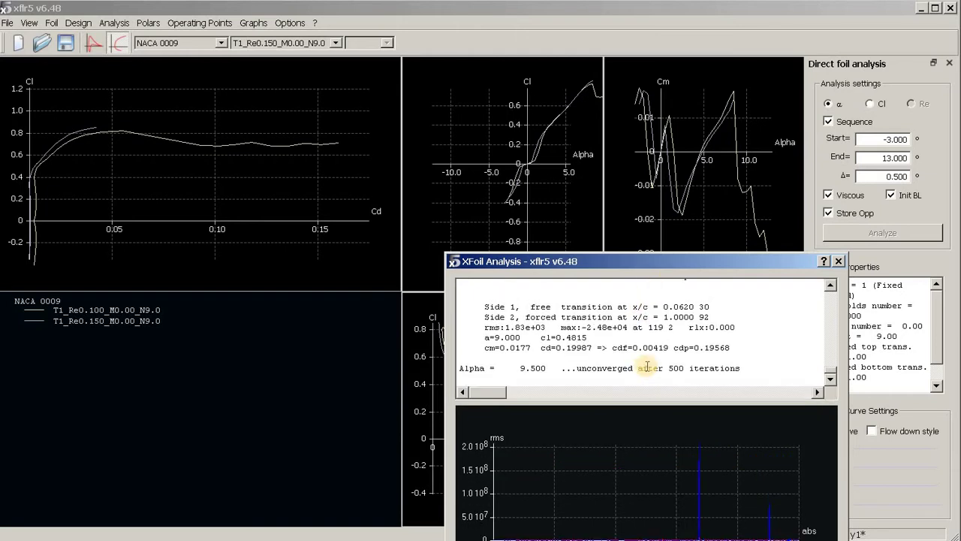
click(544, 368)
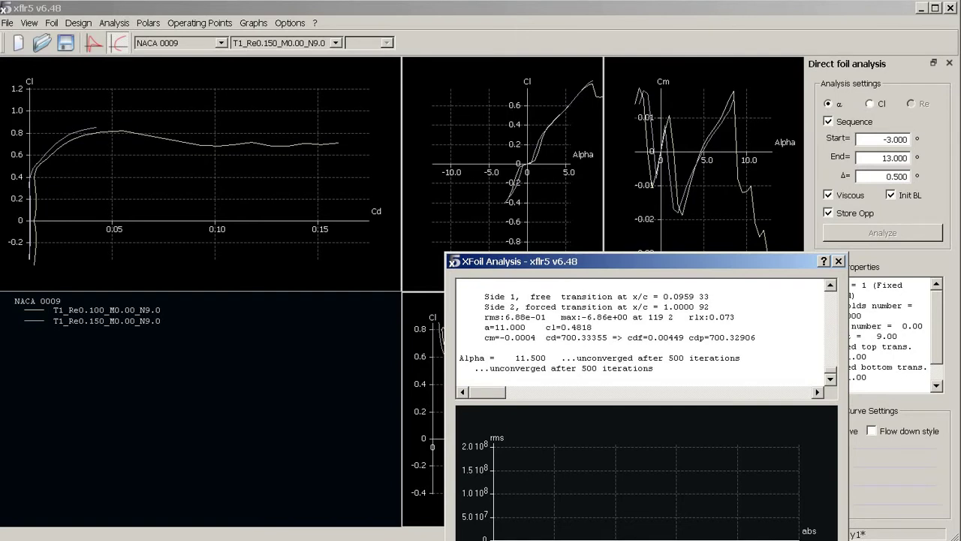
click(659, 495)
click(563, 468)
click(567, 356)
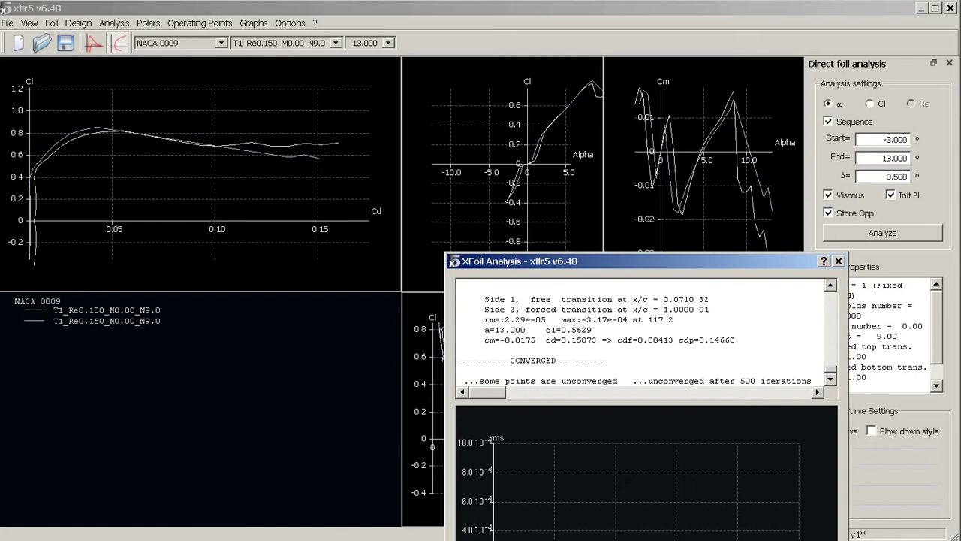
key(Escape)
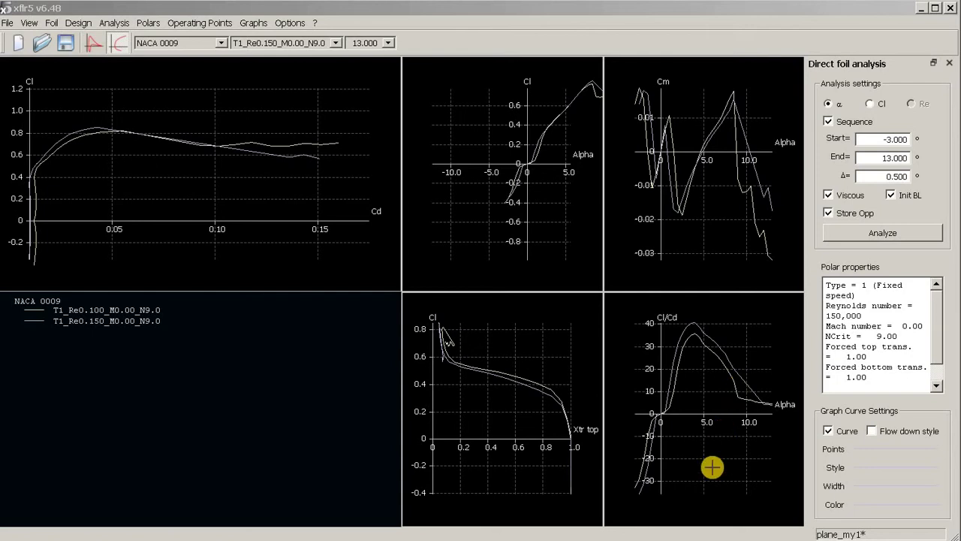
- Return to Wing and Plane Design and run the wing's 20 m/s LLT analysis from -3° to 10° in 0.5° steps
key(alt+Tab)
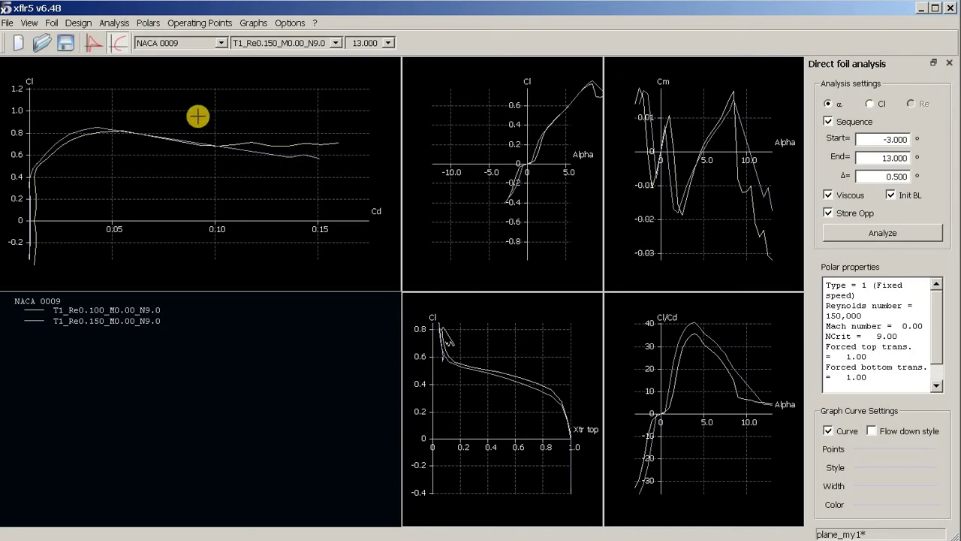
click(9, 23)
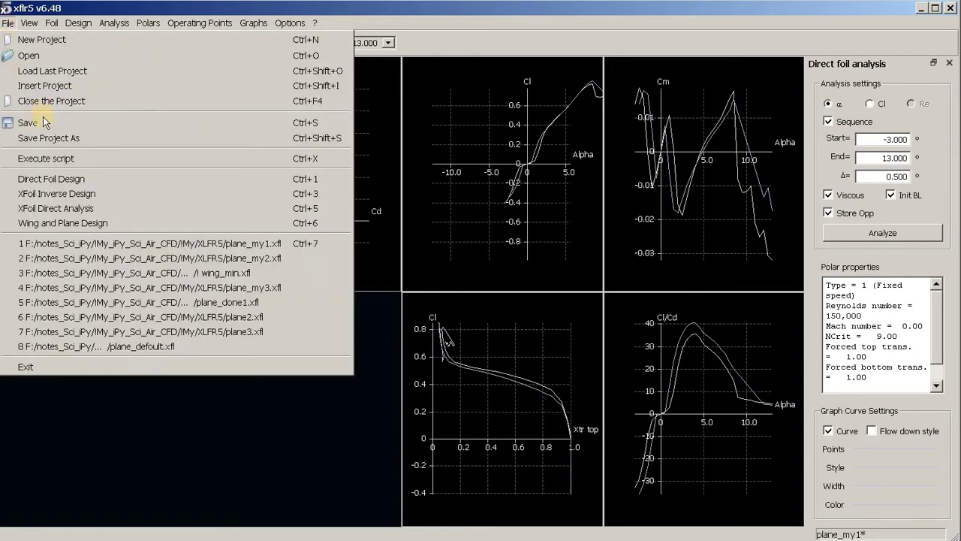
click(63, 226)
drag(382, 293, 443, 283)
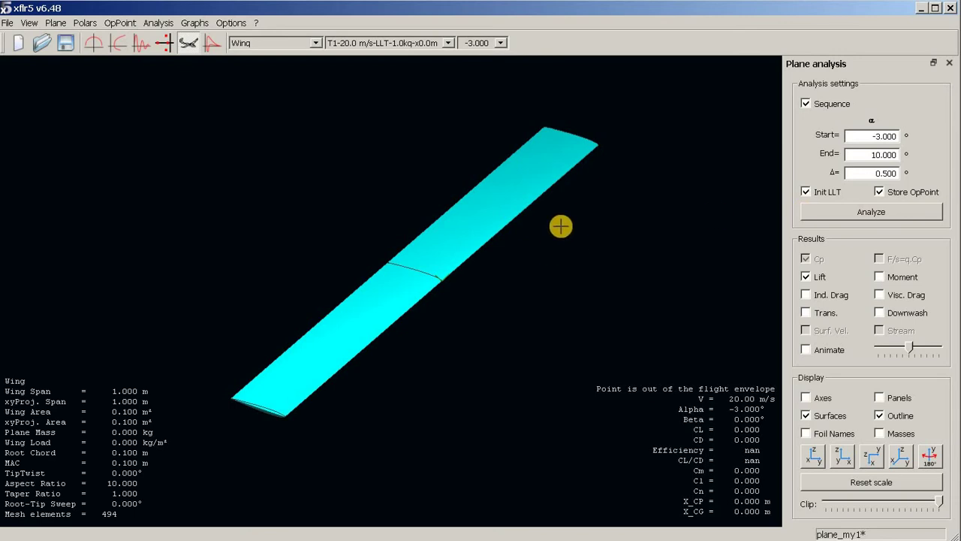
click(858, 214)
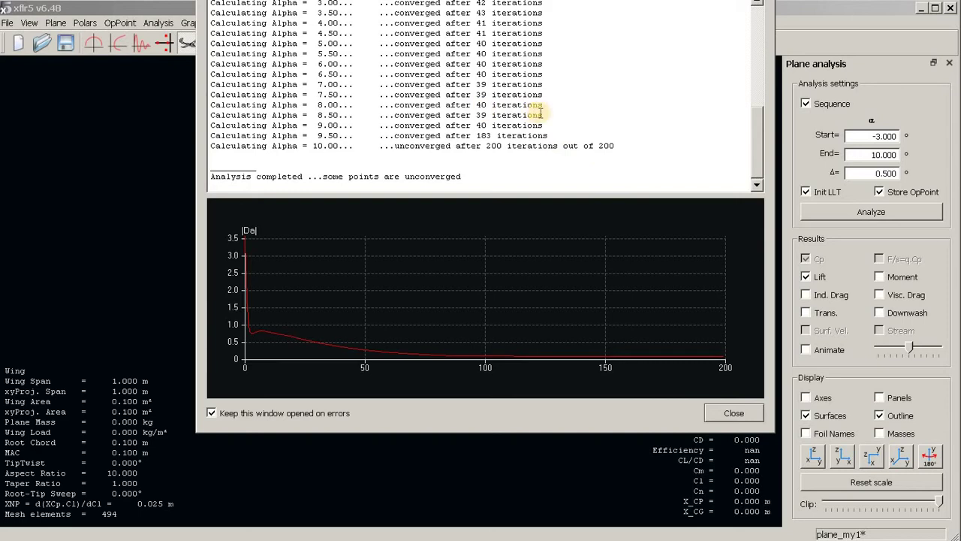
- Review the convergence of each angle of attack in the LLT analysis log and close it
drag(511, 130, 135, 3)
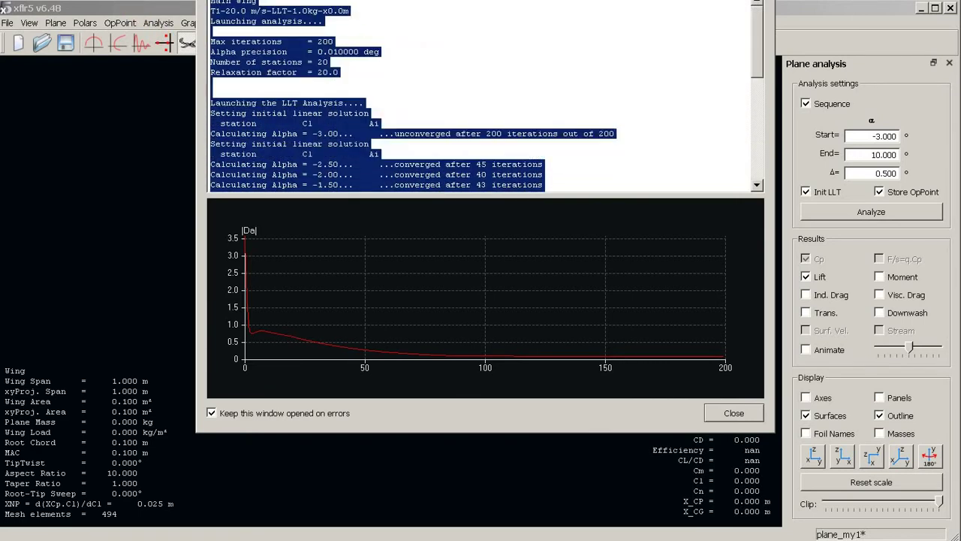
scroll(536, 113, down, 8)
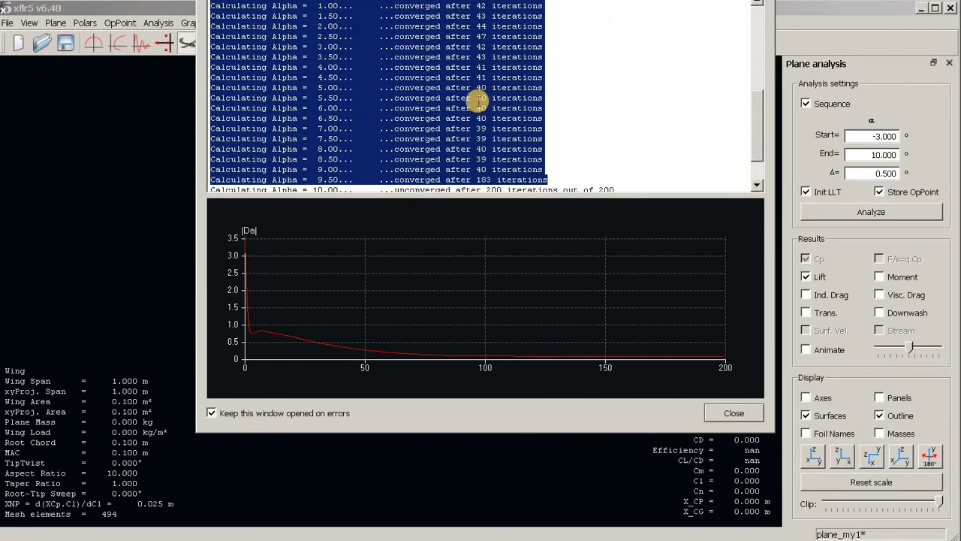
click(477, 100)
drag(471, 98, 527, 109)
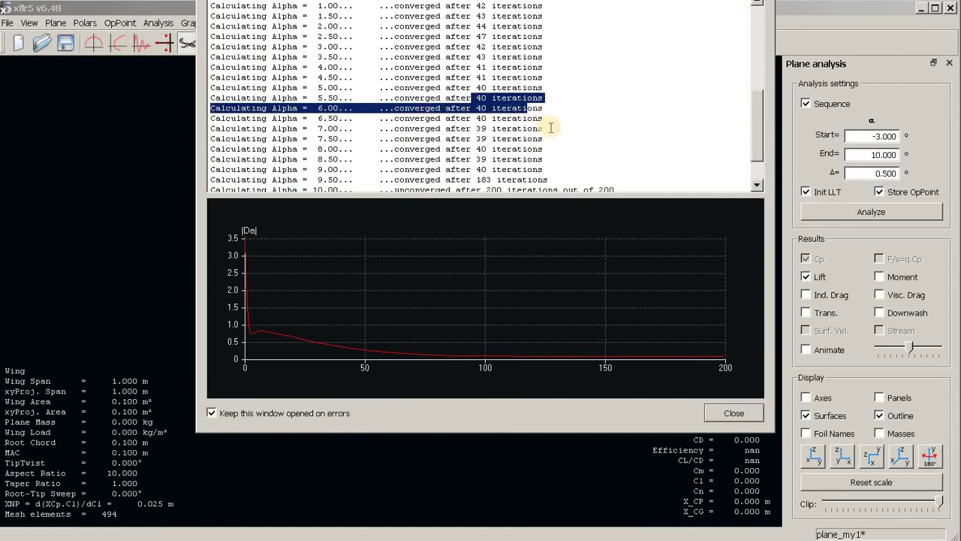
click(114, 177)
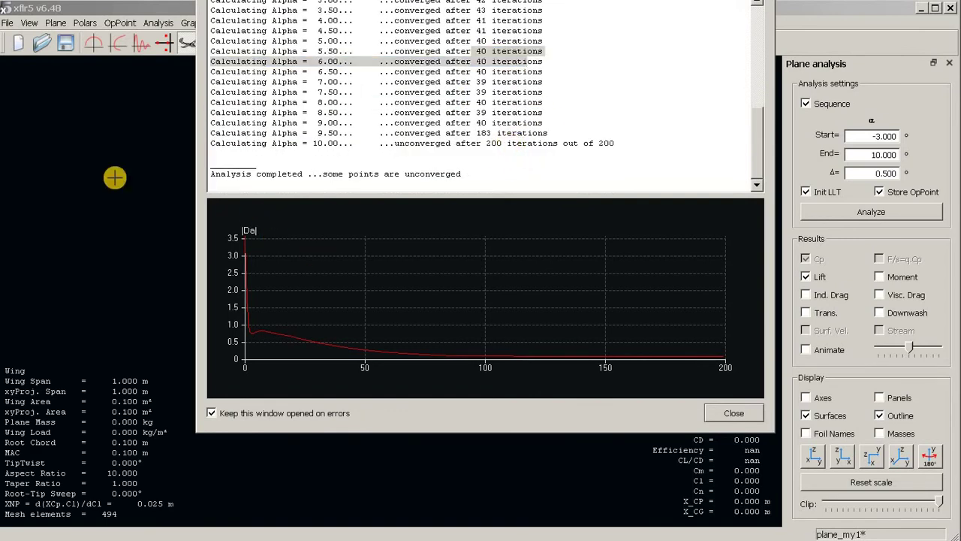
click(734, 412)
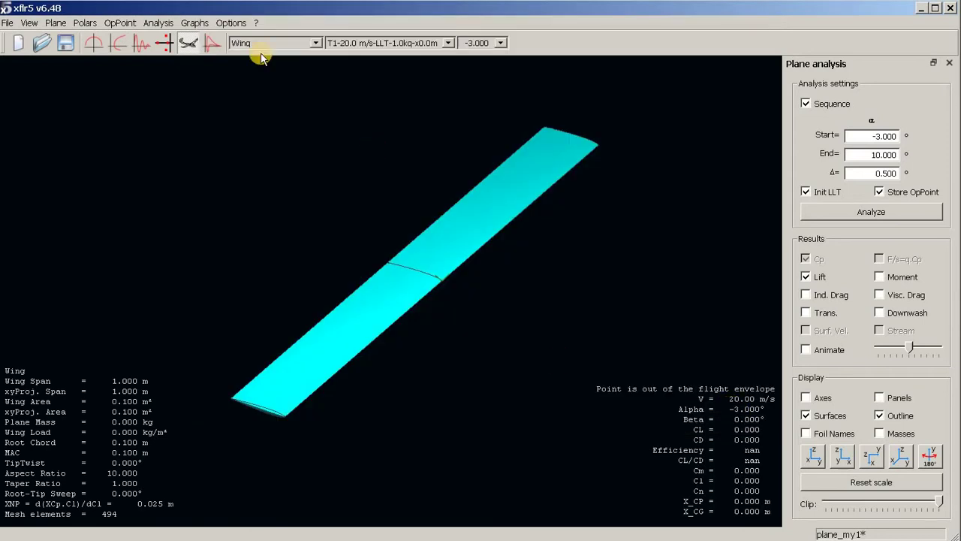
- Examine the wing's LLT polar graphs and switch to the VLM2 polar of the plane called Plane Name
click(118, 42)
drag(613, 368, 620, 319)
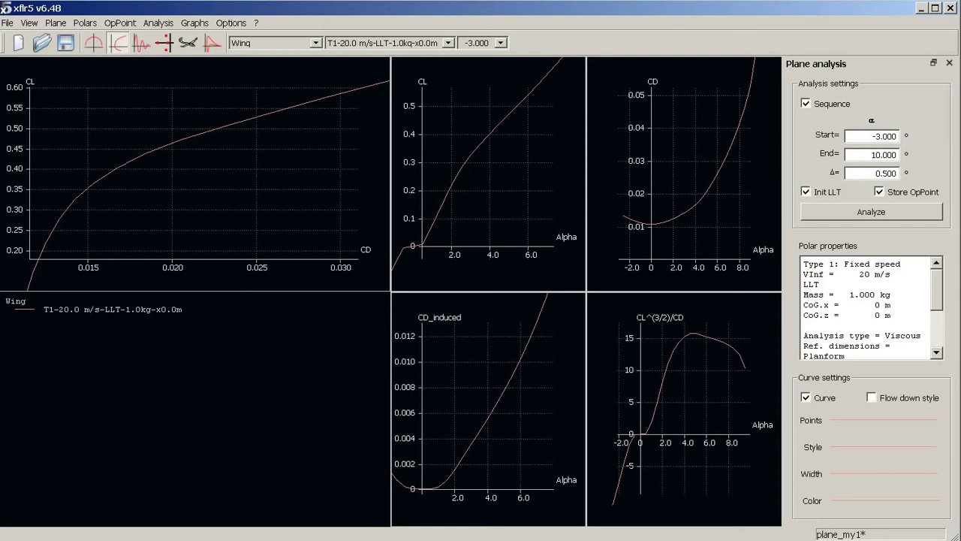
click(228, 471)
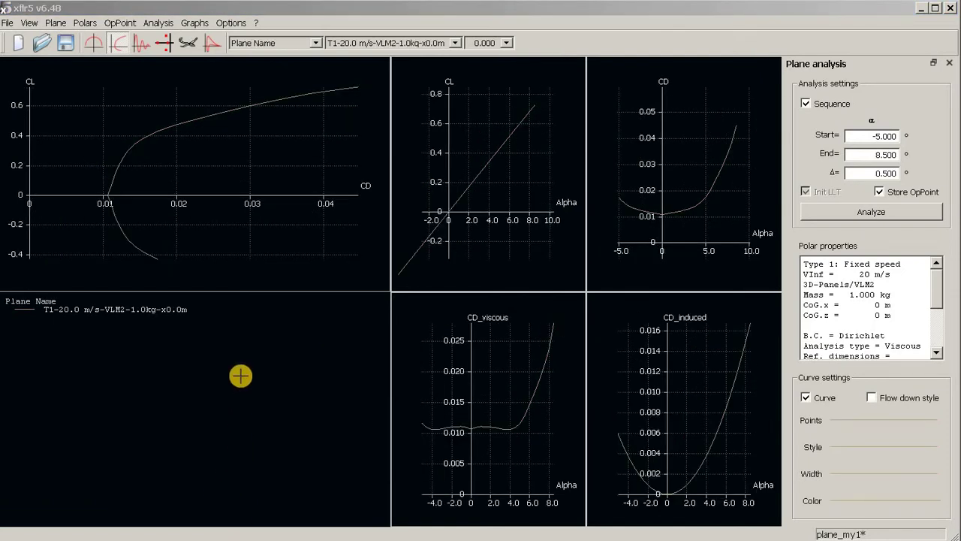
- Define a Type 1 analysis at 20 m/s for Plane Name with the viscous Ring vortex (VLM2) method
click(159, 22)
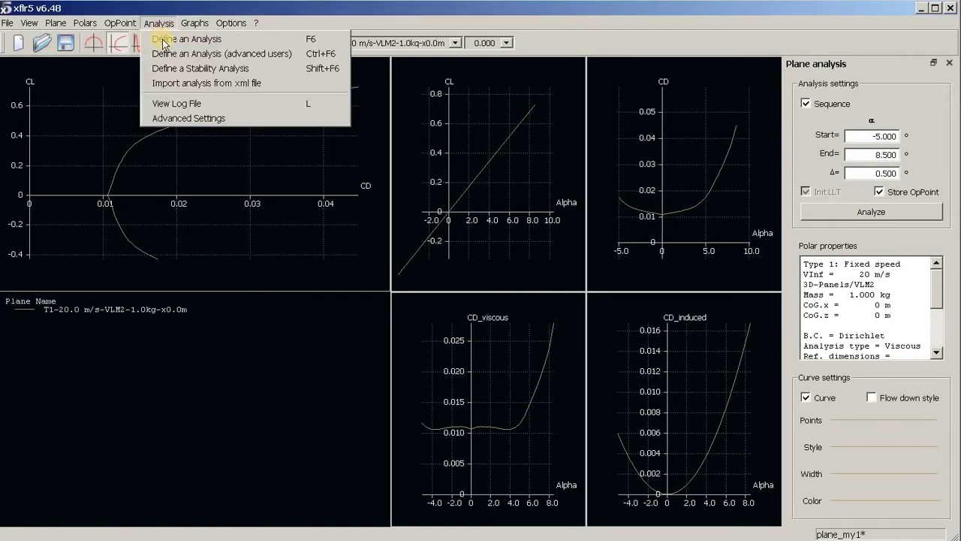
click(163, 41)
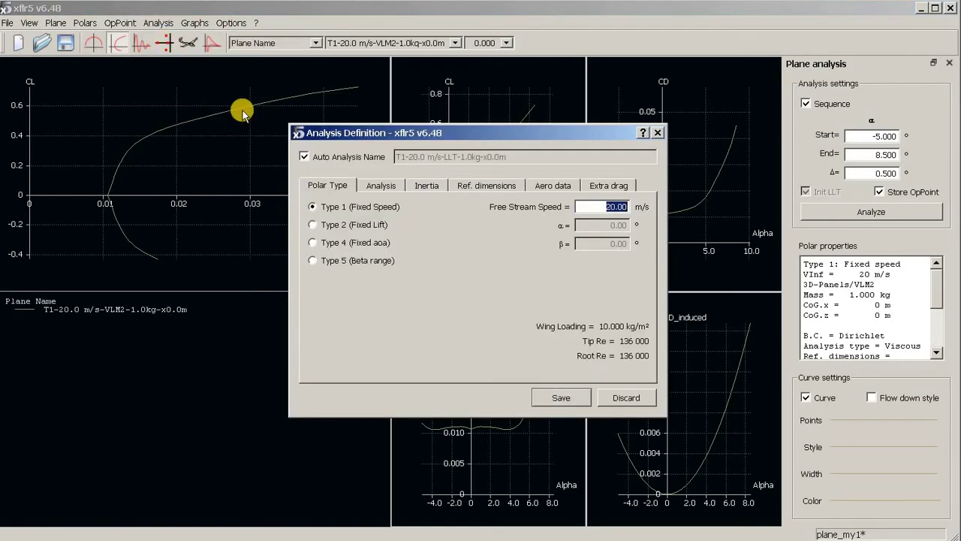
click(377, 187)
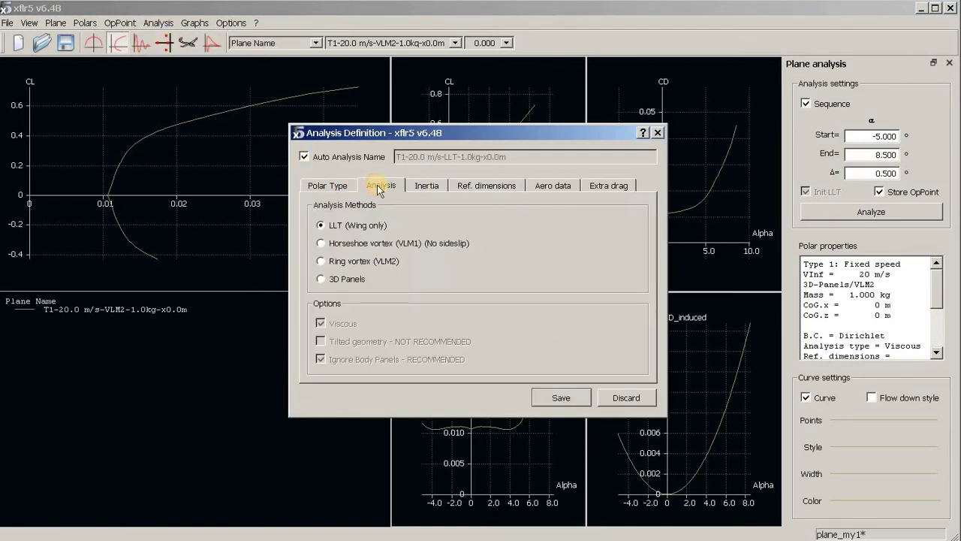
click(321, 243)
click(320, 279)
click(321, 242)
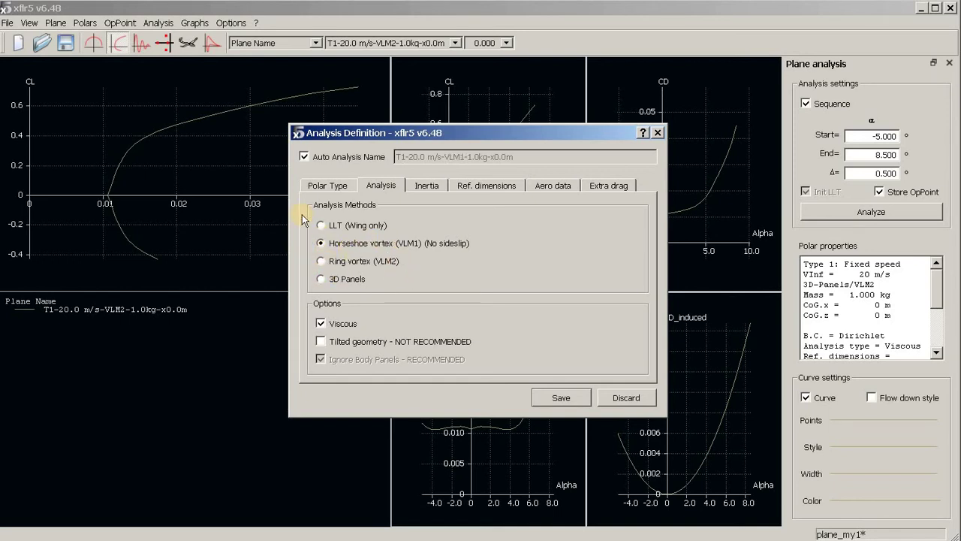
click(322, 226)
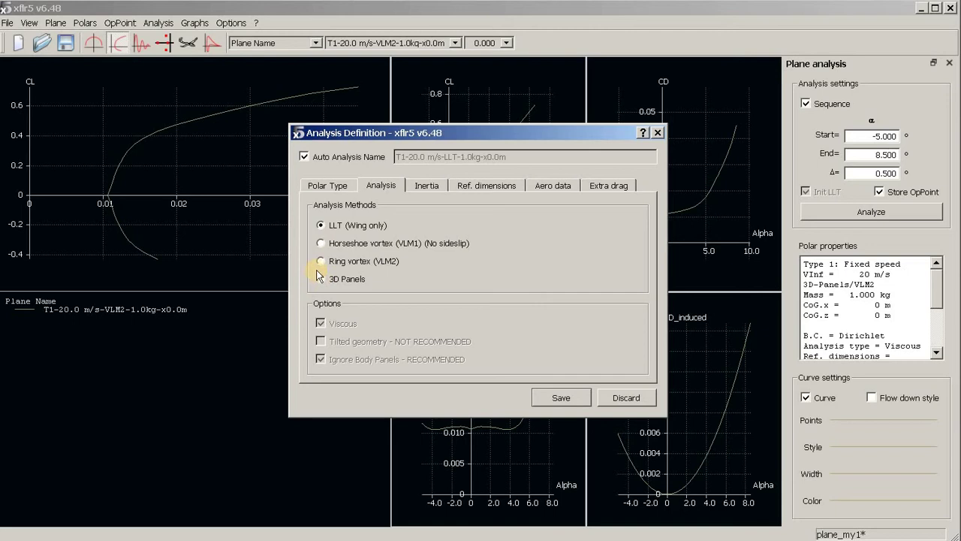
click(320, 261)
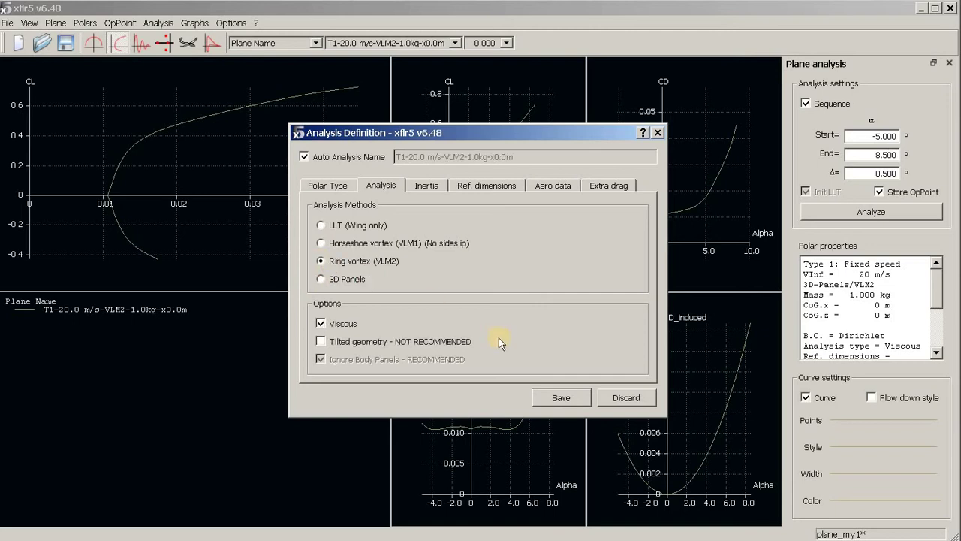
- Save the VLM2 analysis over the existing polar of the same name and run it from -5° to 8.5° in 0.5° steps
click(556, 398)
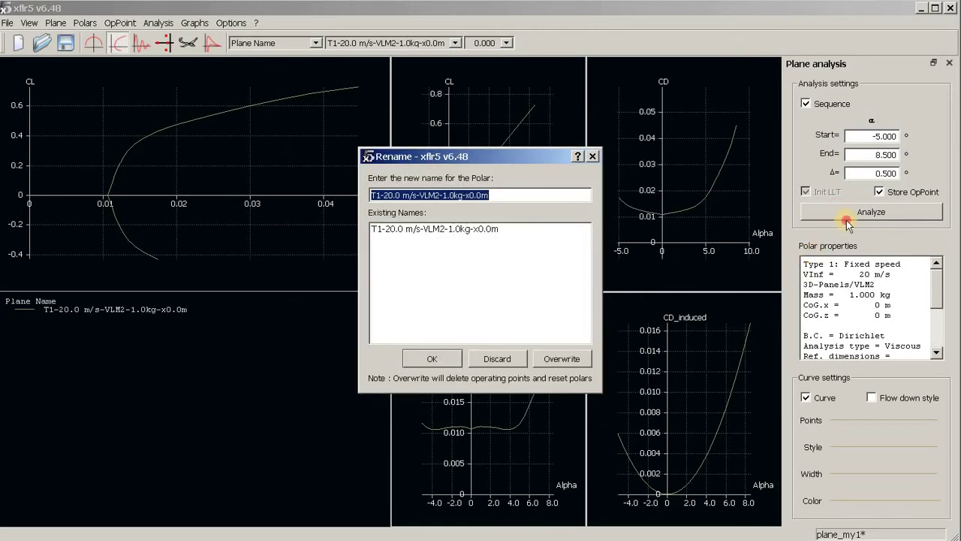
click(434, 358)
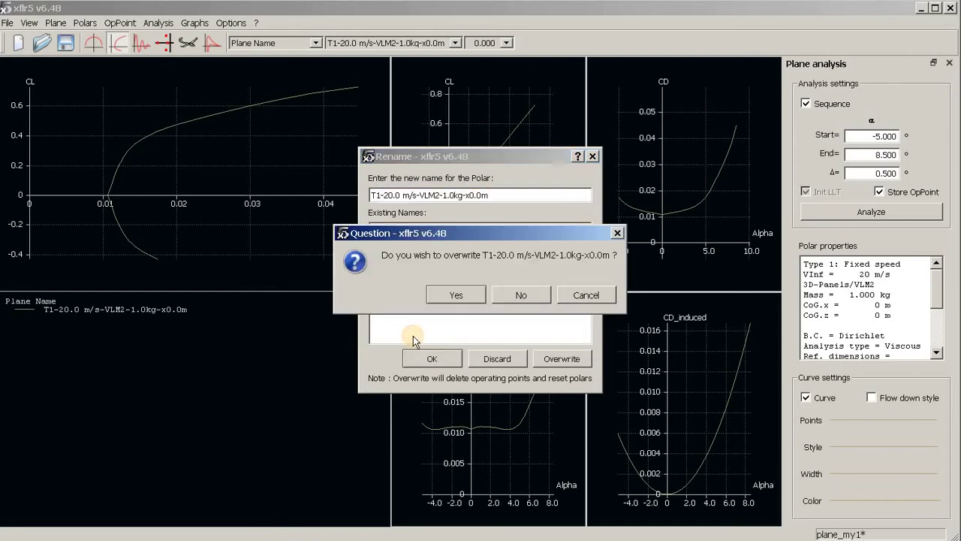
click(455, 294)
click(871, 212)
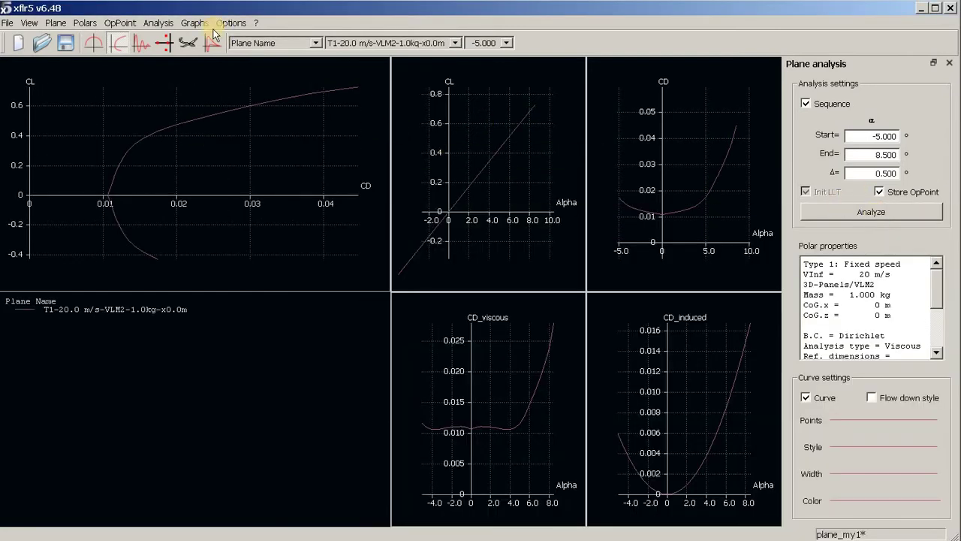
- Define a 20 m/s LLT analysis for Plane Name and run it from -5° to 8.5° in 0.5° steps
click(159, 22)
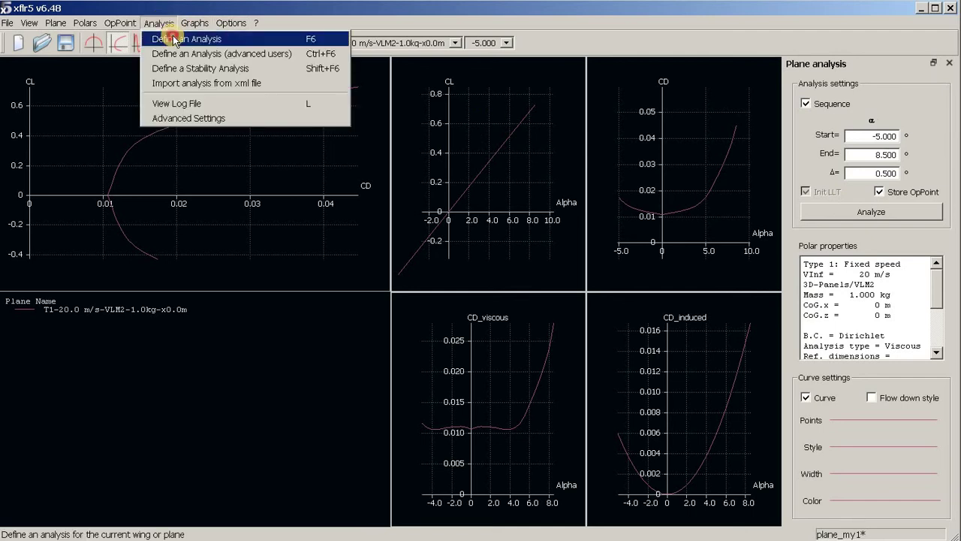
click(175, 39)
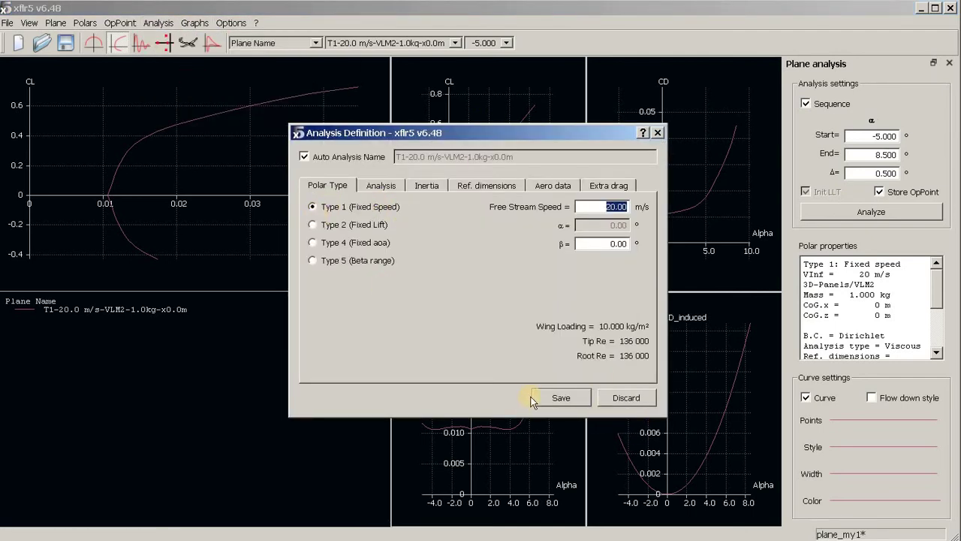
click(555, 391)
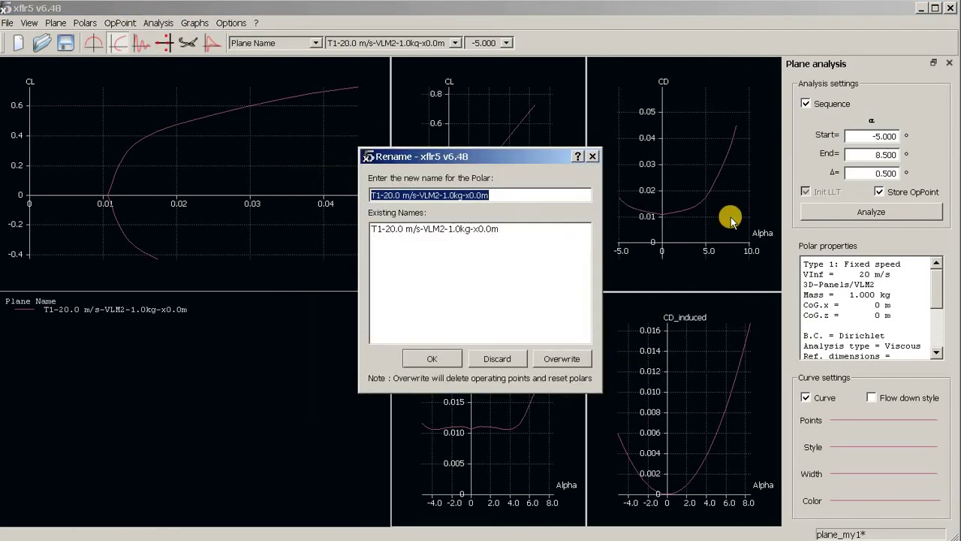
click(433, 360)
click(474, 296)
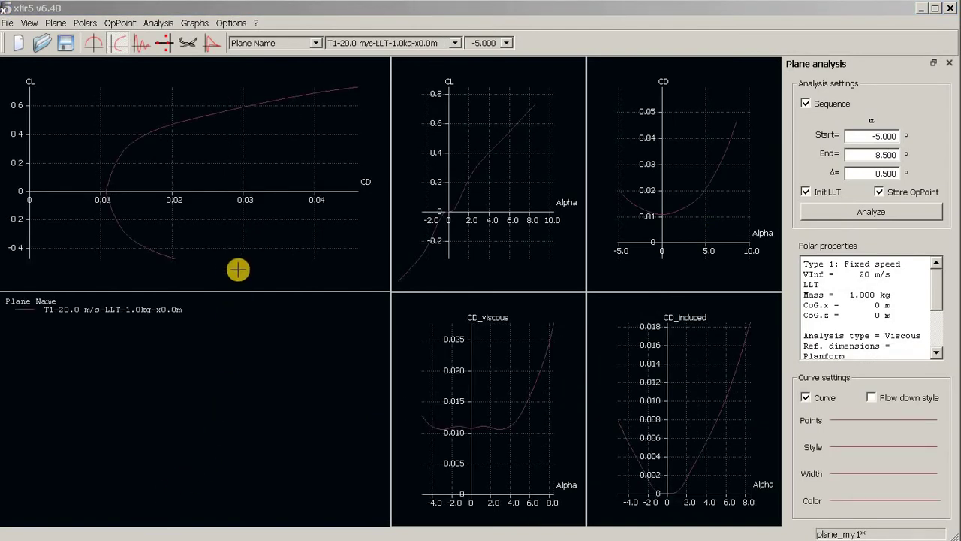
- Define a Type 1 analysis at 20 m/s with the LLT method for Plane Name and save it under the existing LLT polar name
click(160, 25)
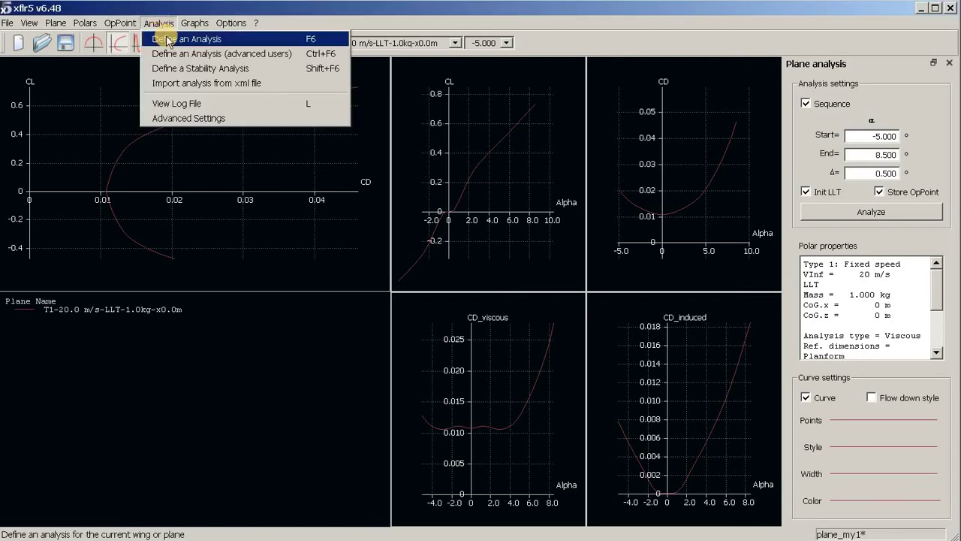
click(167, 39)
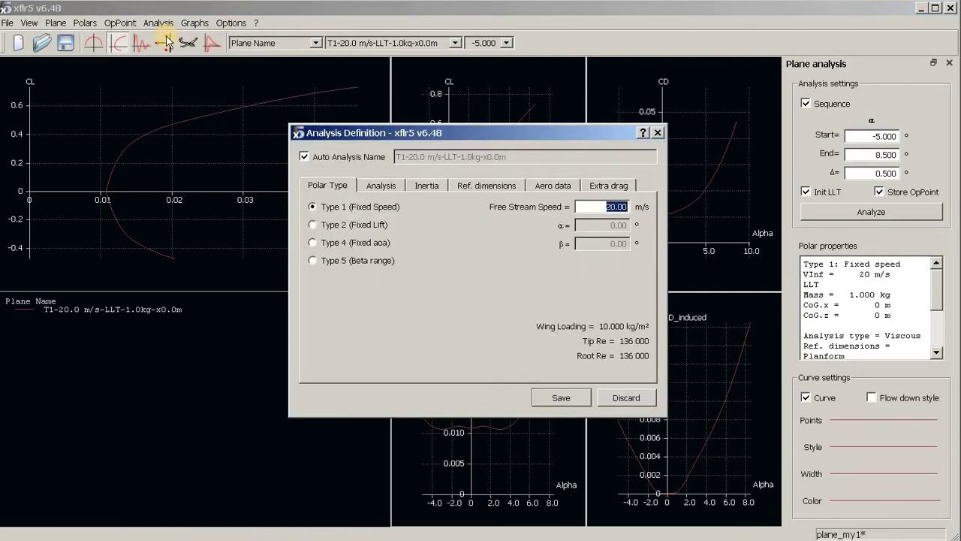
click(381, 186)
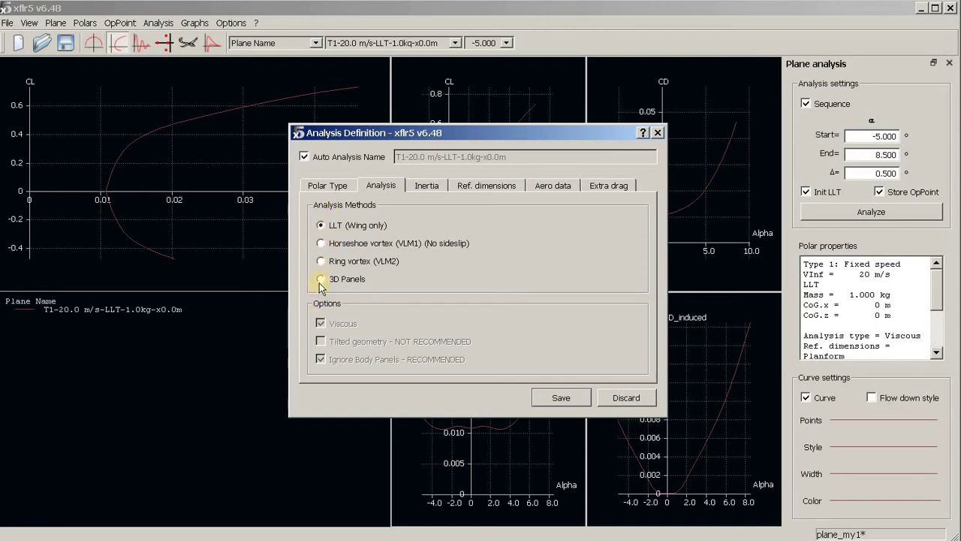
click(564, 398)
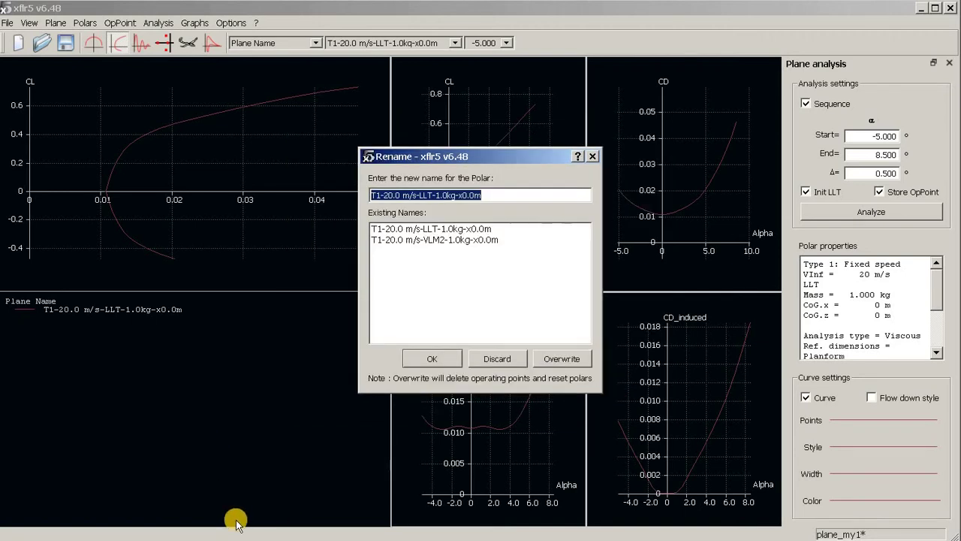
key(Return)
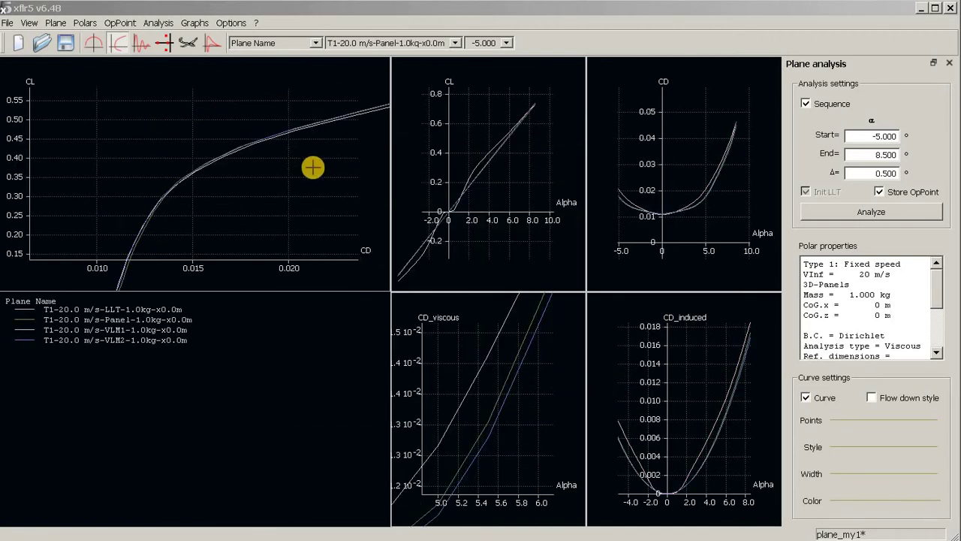
- Overwrite the 20 m/s Panel polar with a viscous 3D Panels analysis and run it from -5° to 8.5° in 0.5° steps
key(F6)
click(379, 185)
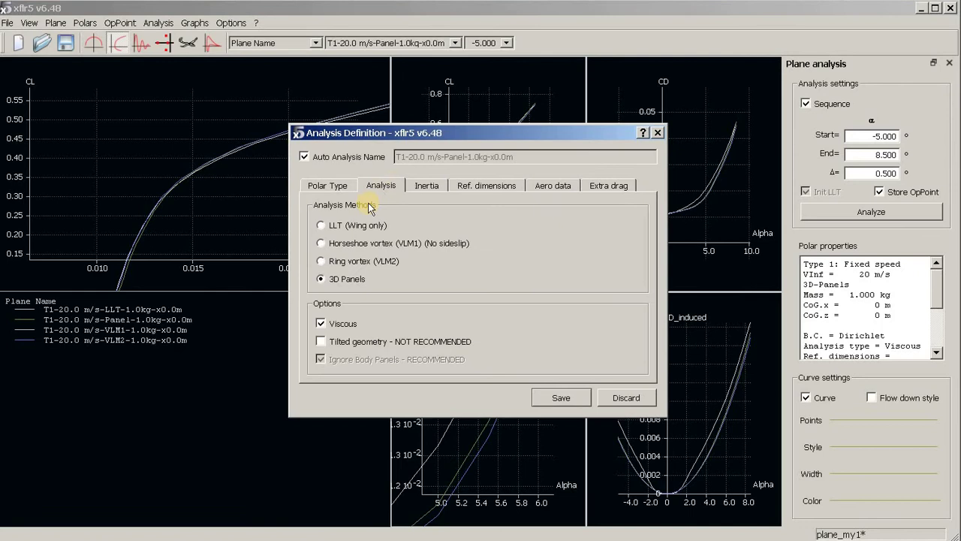
click(322, 227)
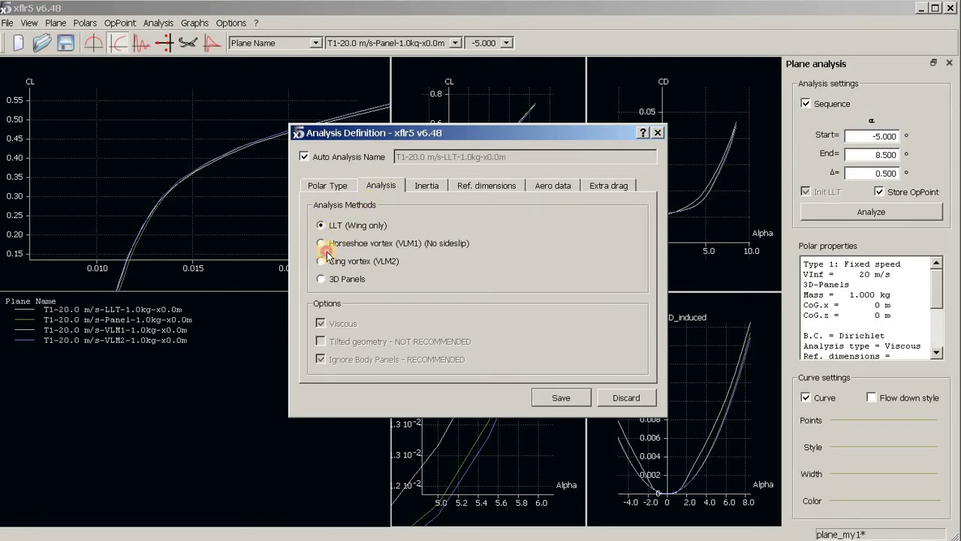
click(321, 262)
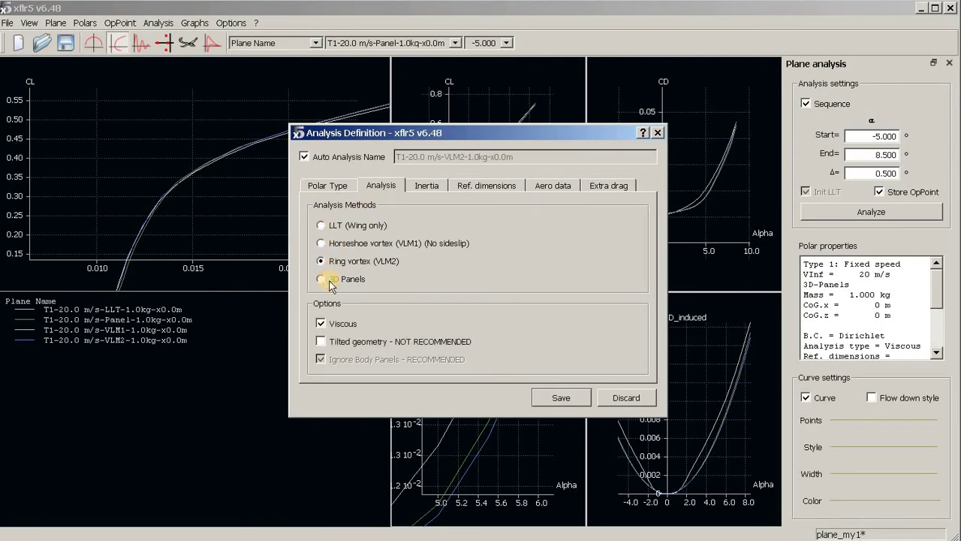
click(563, 399)
click(432, 359)
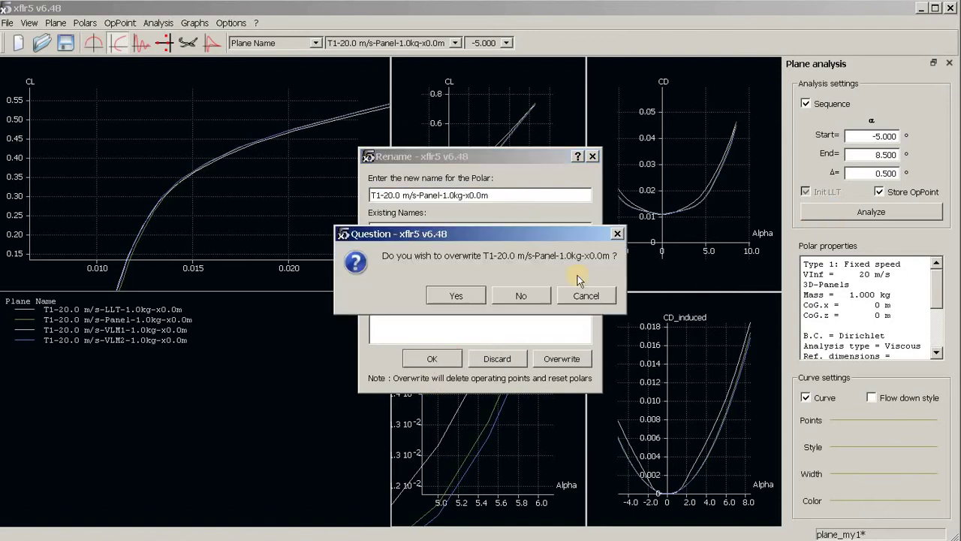
click(453, 296)
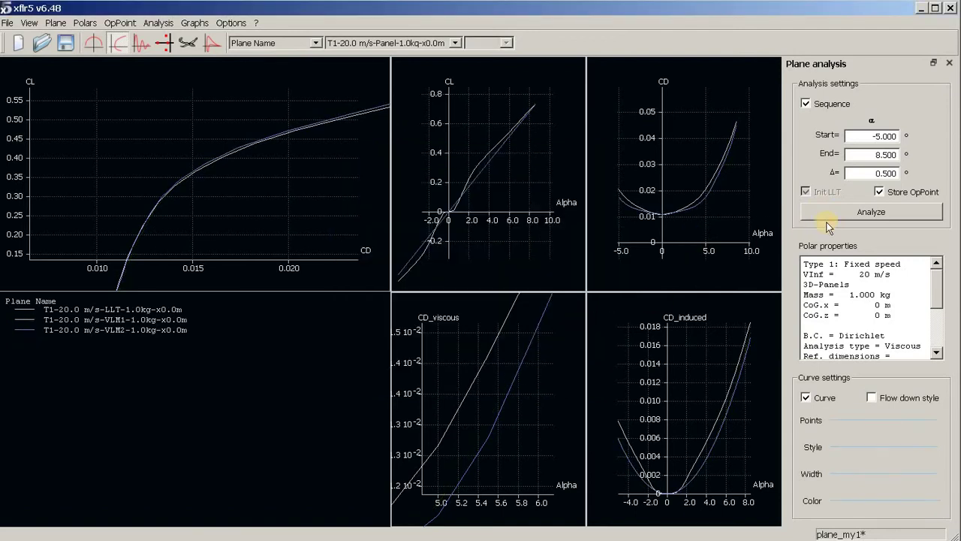
click(839, 213)
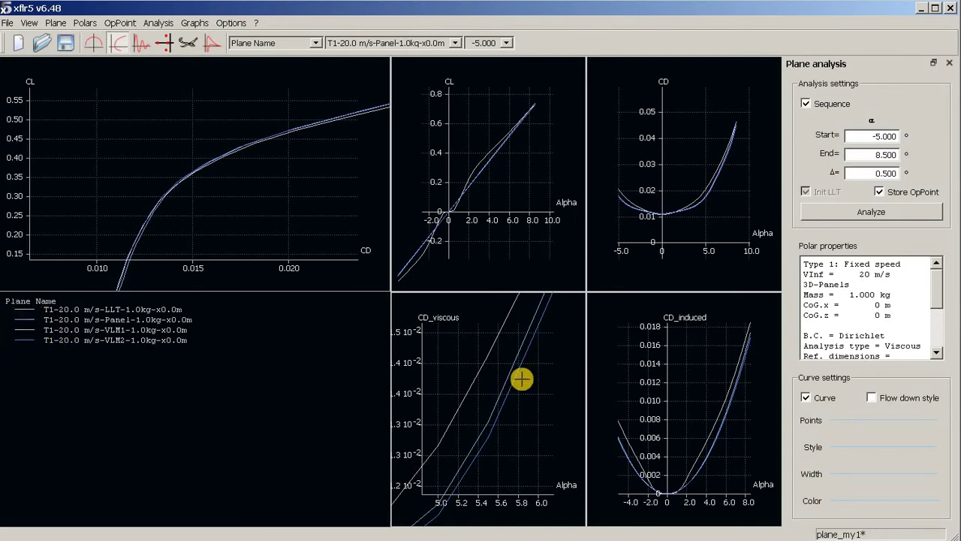
- Compare the LLT, VLM1, VLM2 and Panel curves in the CD_viscous and CD_induced graphs against Alpha
scroll(500, 367, down, 5)
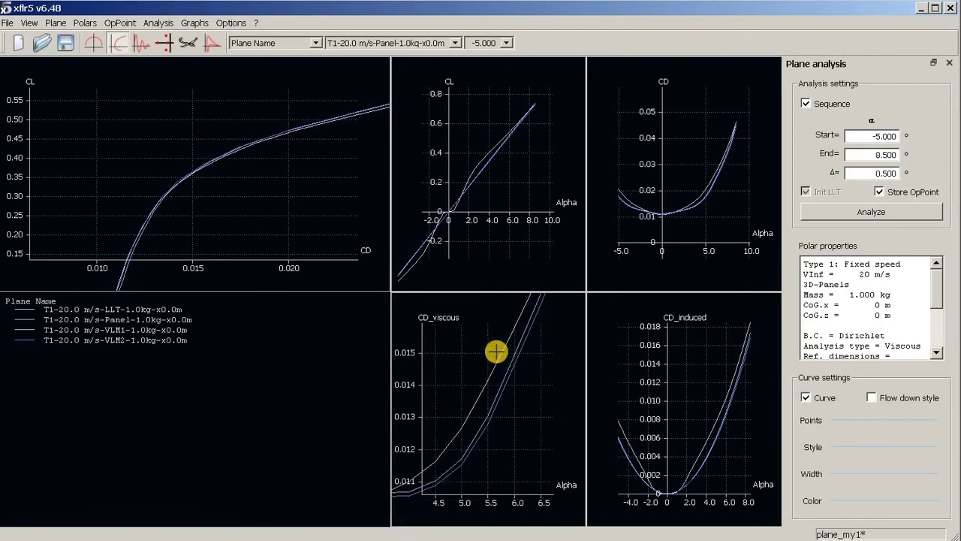
scroll(496, 349, down, 8)
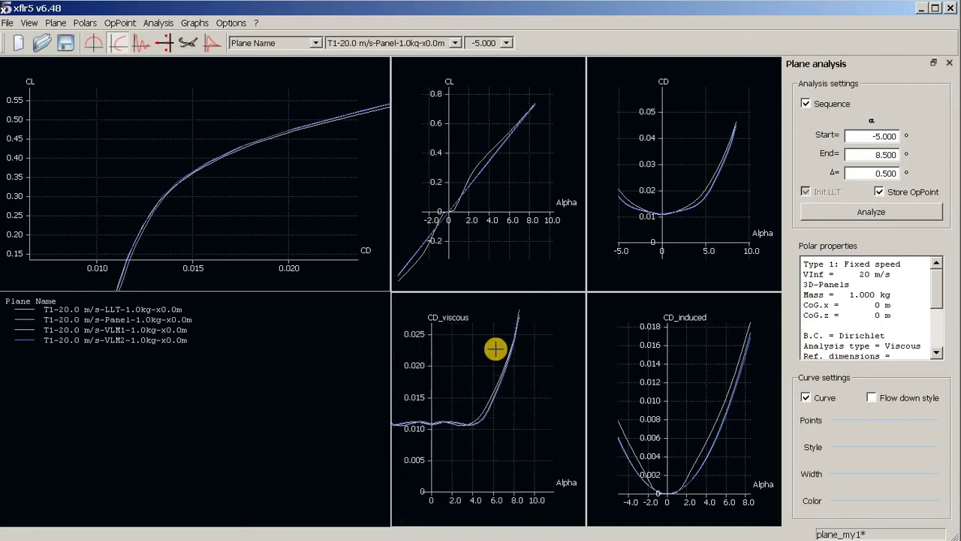
scroll(502, 391, up, 3)
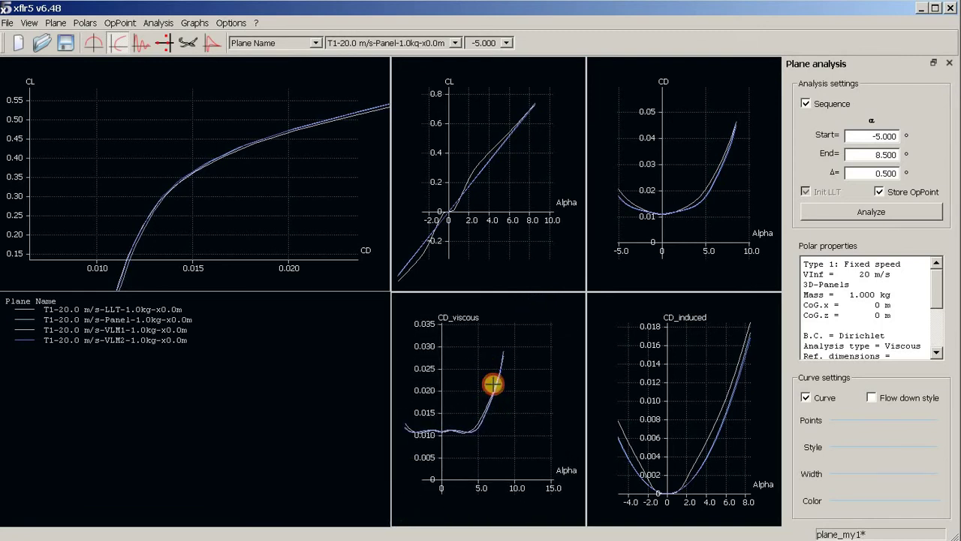
scroll(491, 385, up, 2)
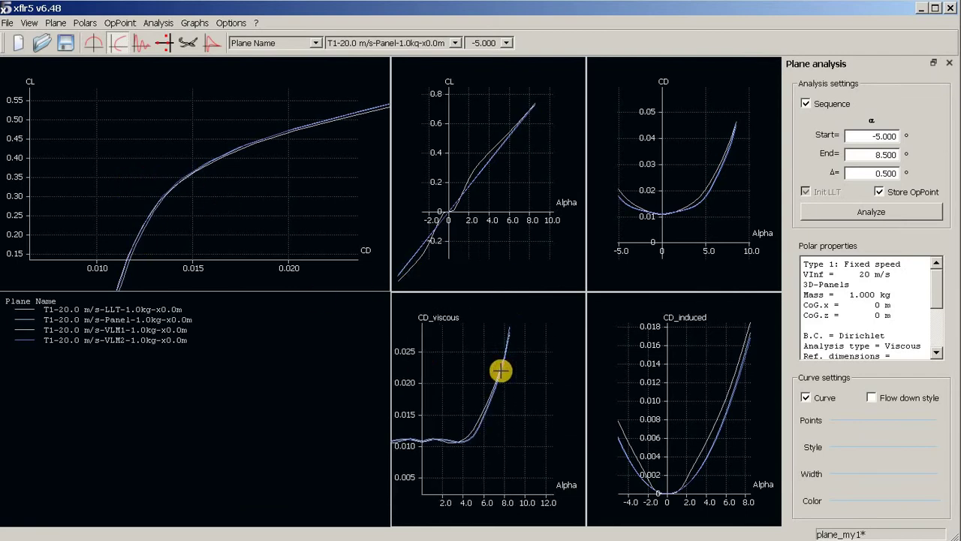
scroll(500, 370, up, 2)
scroll(714, 387, up, 3)
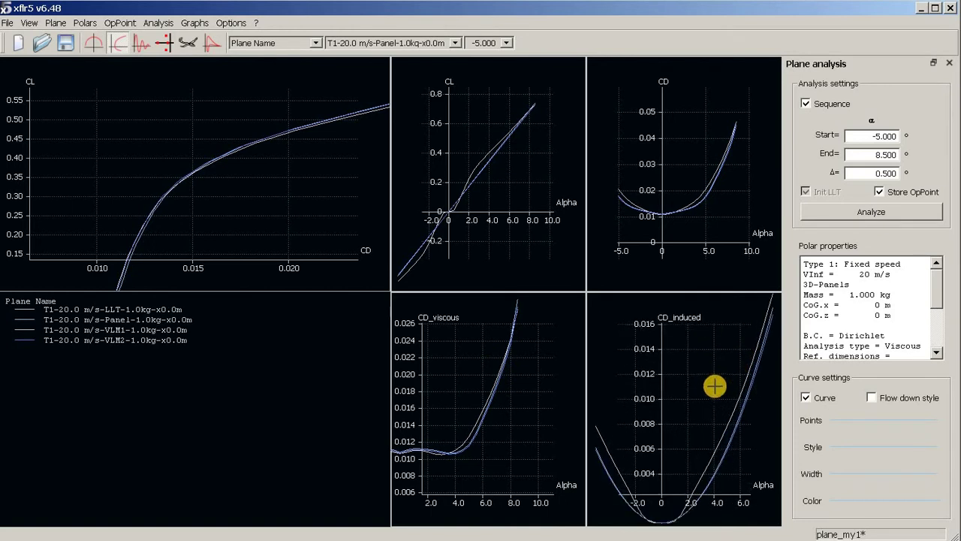
scroll(761, 440, up, 1)
drag(761, 440, 669, 369)
scroll(664, 379, up, 2)
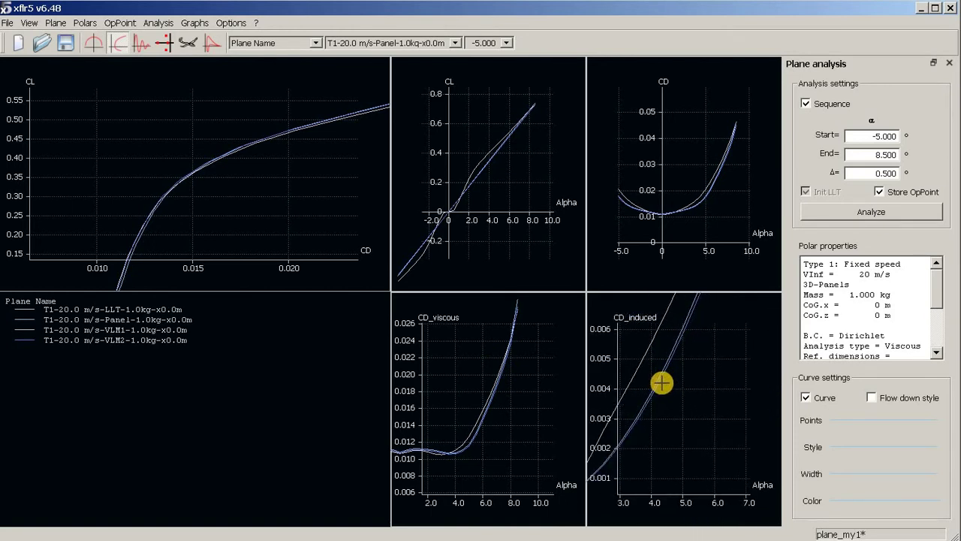
scroll(668, 379, up, 2)
drag(733, 395, 688, 382)
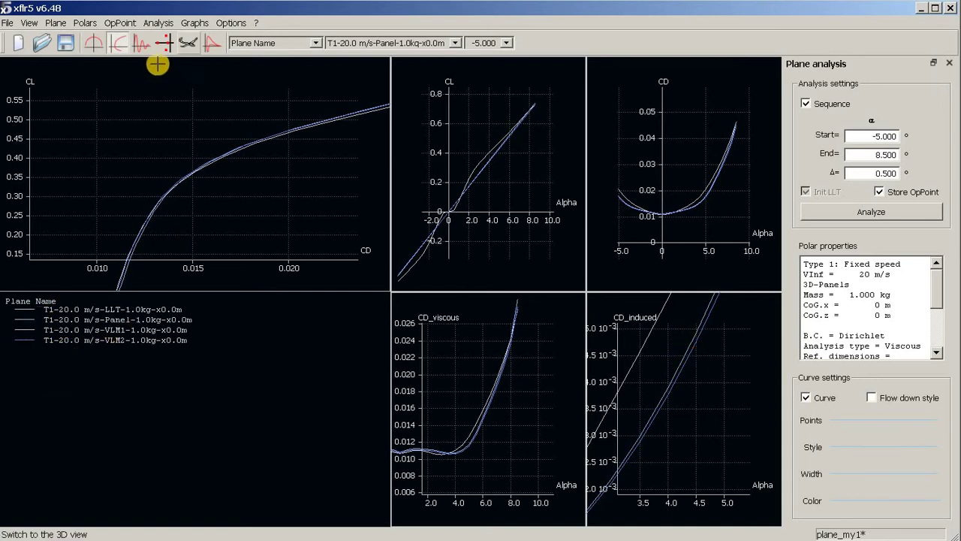
- Review the polar types and analysis methods offered in the analysis definition for Plane Name, and discard the definition
key(F6)
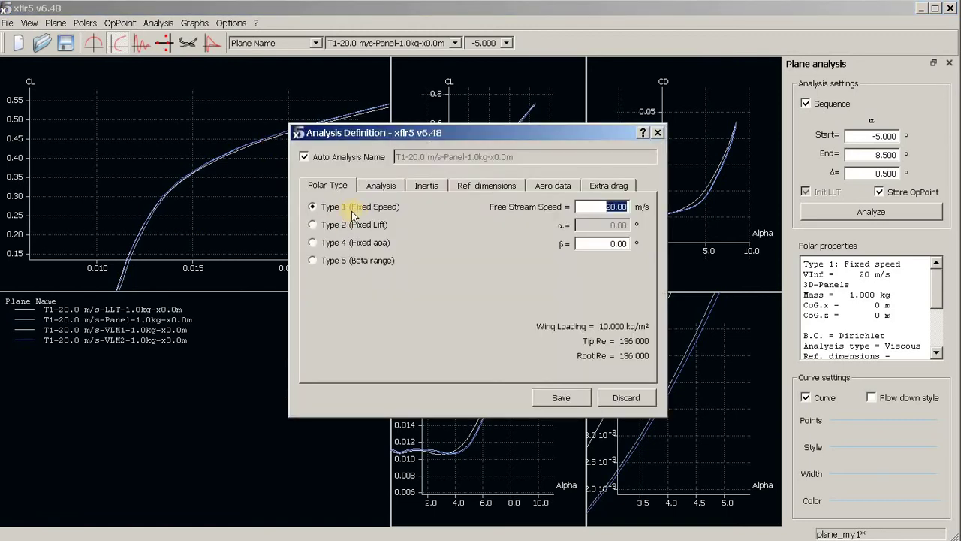
click(379, 186)
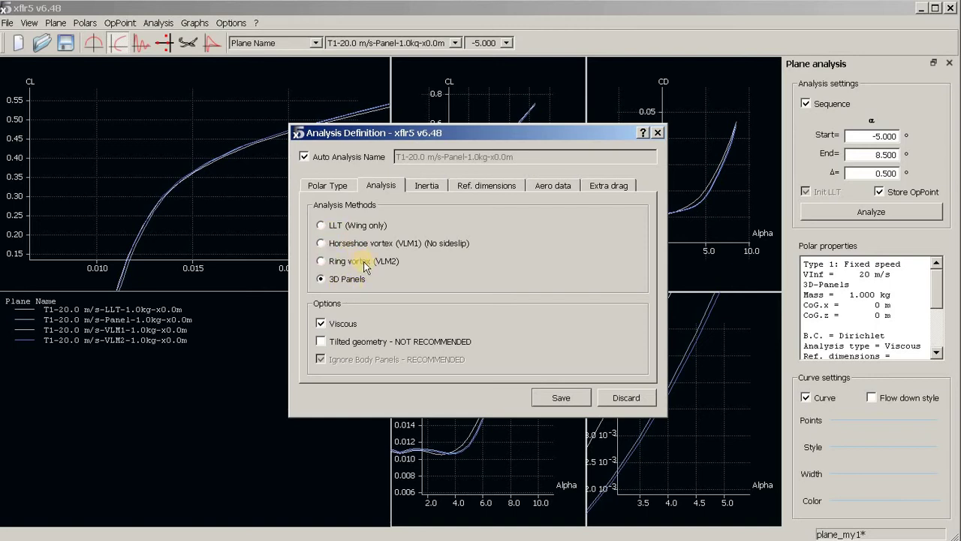
click(624, 398)
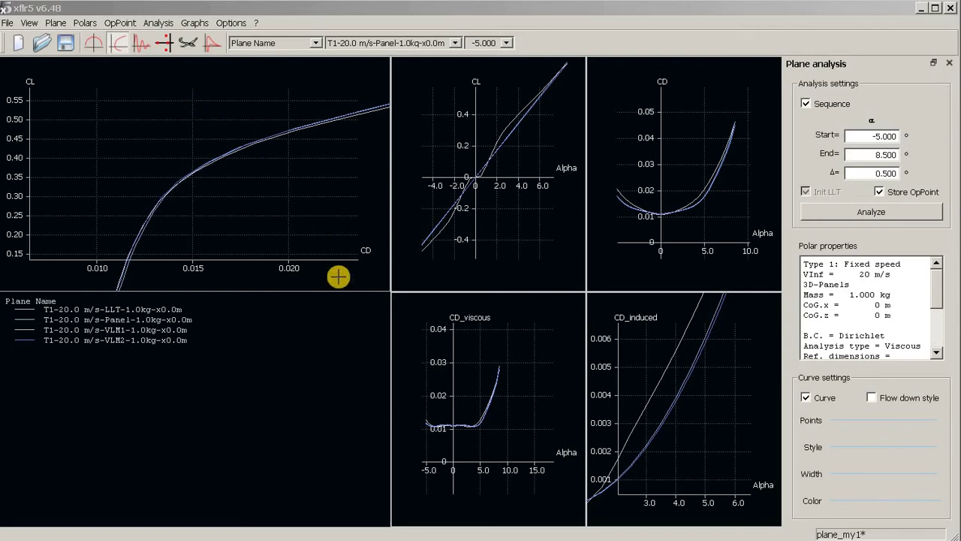
- In a new Type 1 analysis definition, check the wing's tip and root Reynolds numbers at free stream speeds of 10 and 20 m/s
click(154, 25)
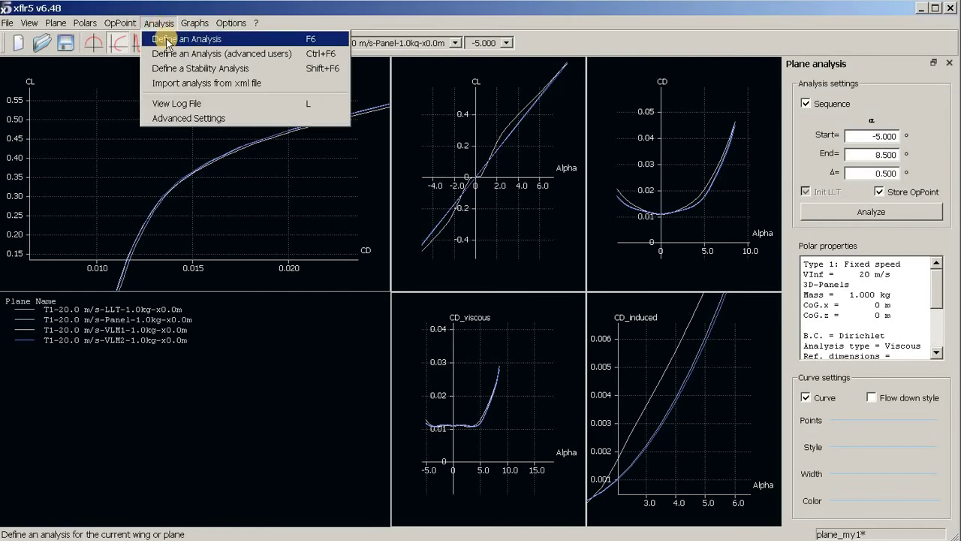
click(318, 39)
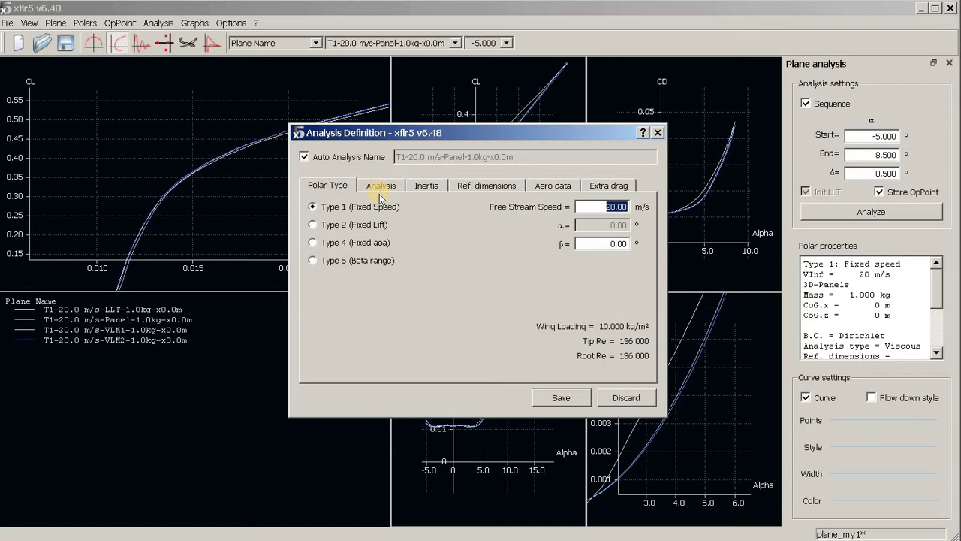
click(605, 202)
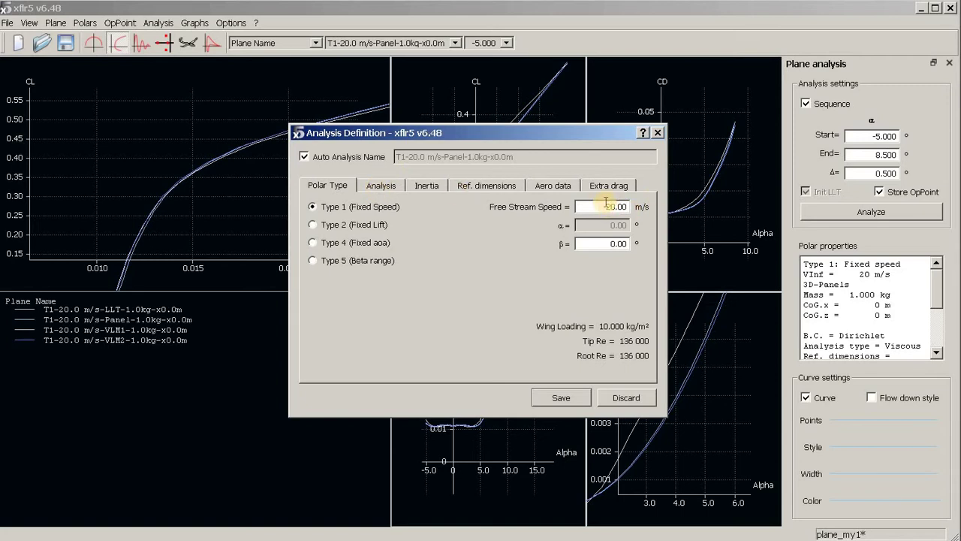
drag(607, 206, 633, 205)
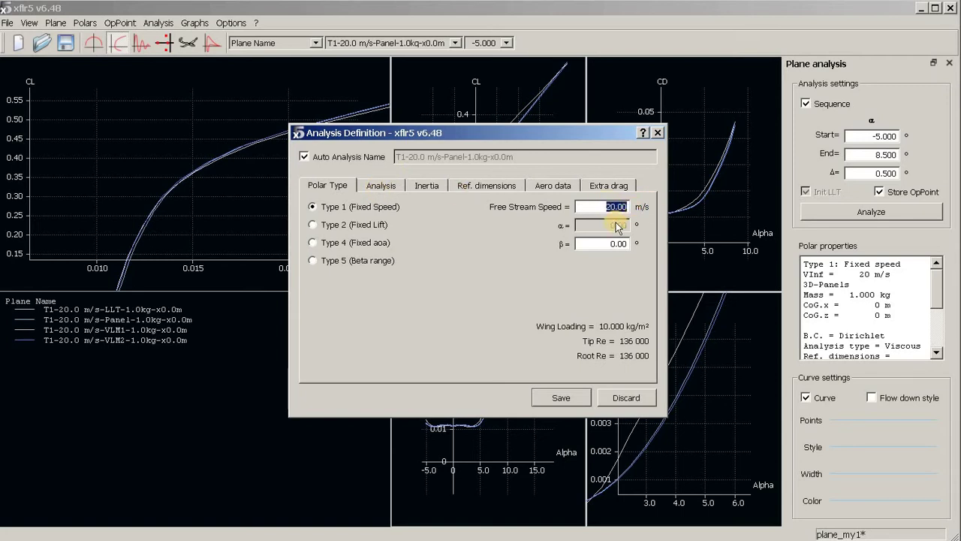
text(10)
key(Return)
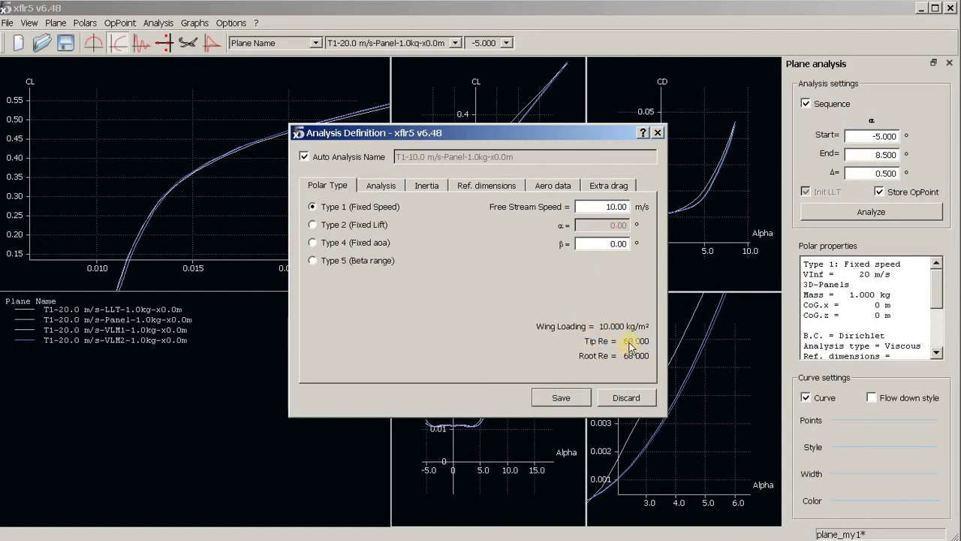
drag(600, 206, 650, 208)
text(20.00)
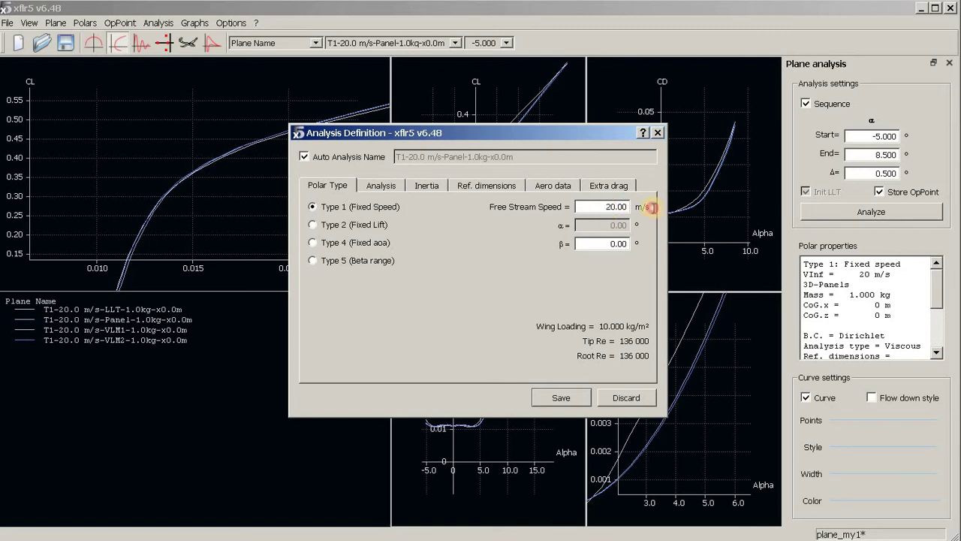
- Set the free stream speed to 40 m/s and save the Type 1 3D Panels analysis for Plane Name
click(616, 206)
drag(554, 205, 543, 207)
key(Return)
click(574, 398)
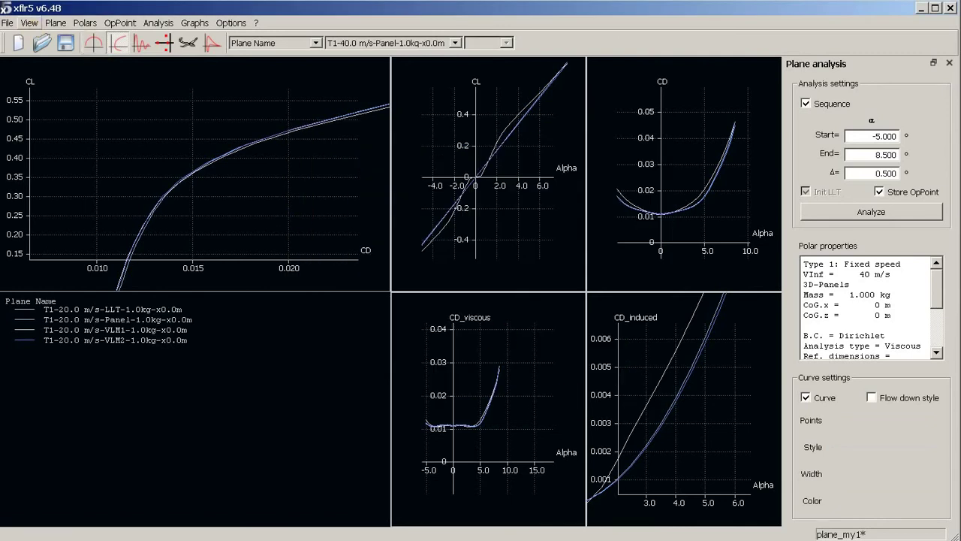
- Switch to XFoil direct analysis and open the multi-threaded batch analysis for the NACA 0009 foil
click(8, 24)
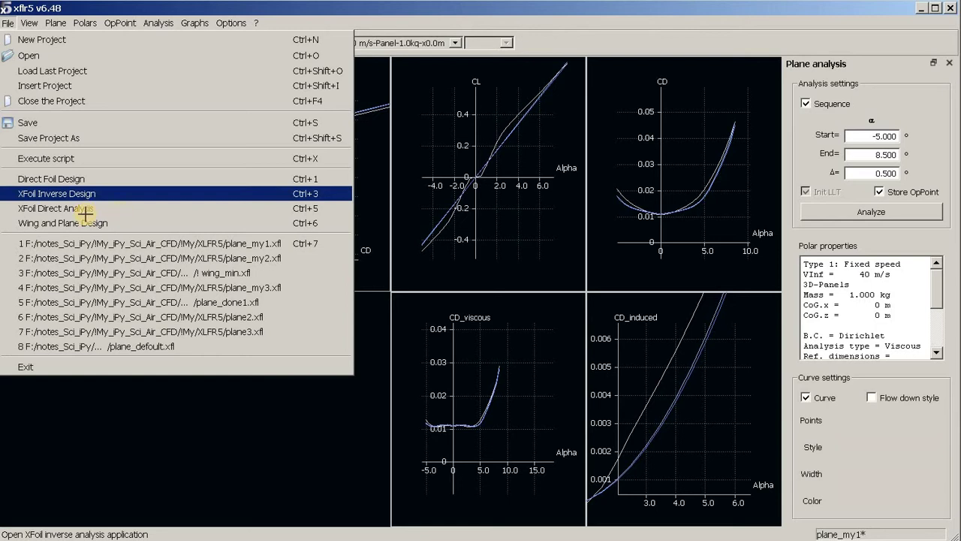
click(150, 208)
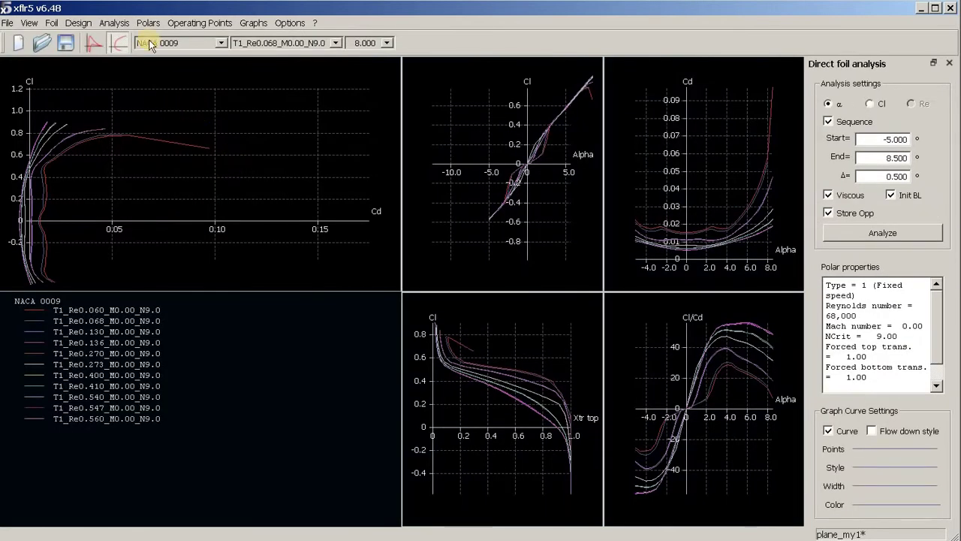
click(116, 24)
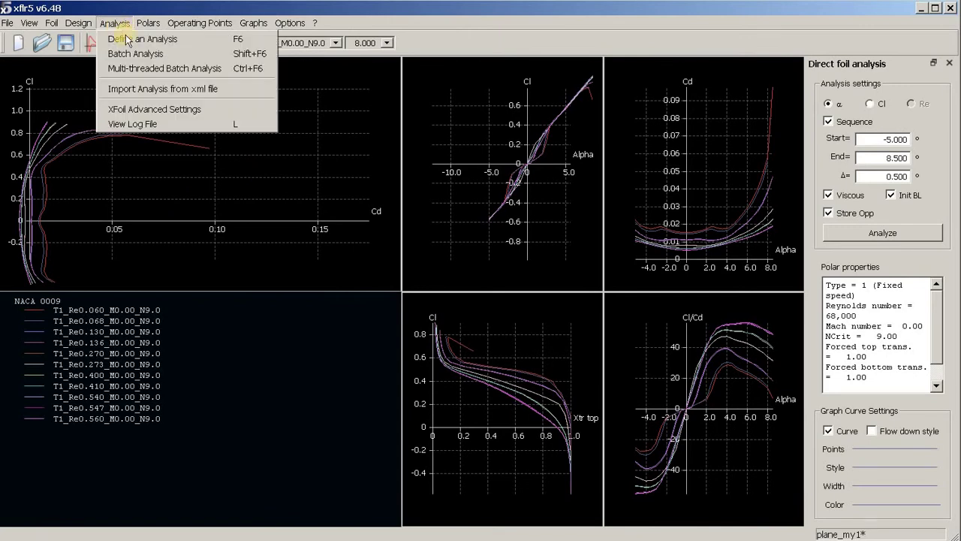
click(176, 70)
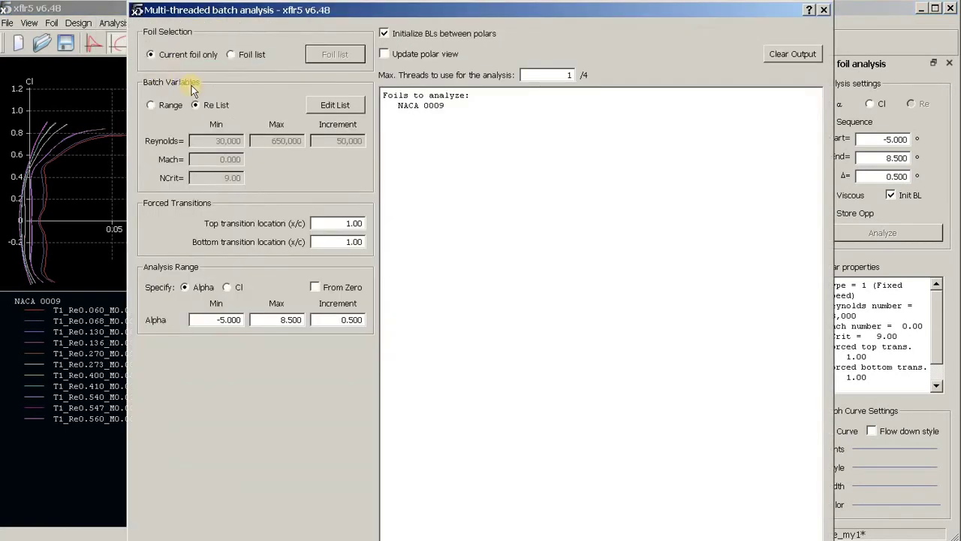
- Open the batch analysis's Reynolds number list and review its Re entries for the NACA 0009 foil
click(338, 106)
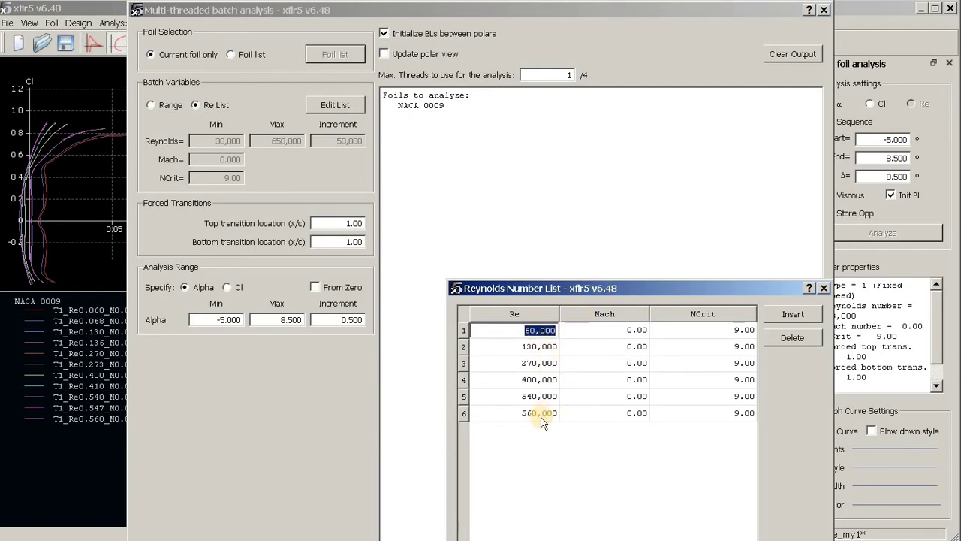
click(540, 345)
double_click(538, 332)
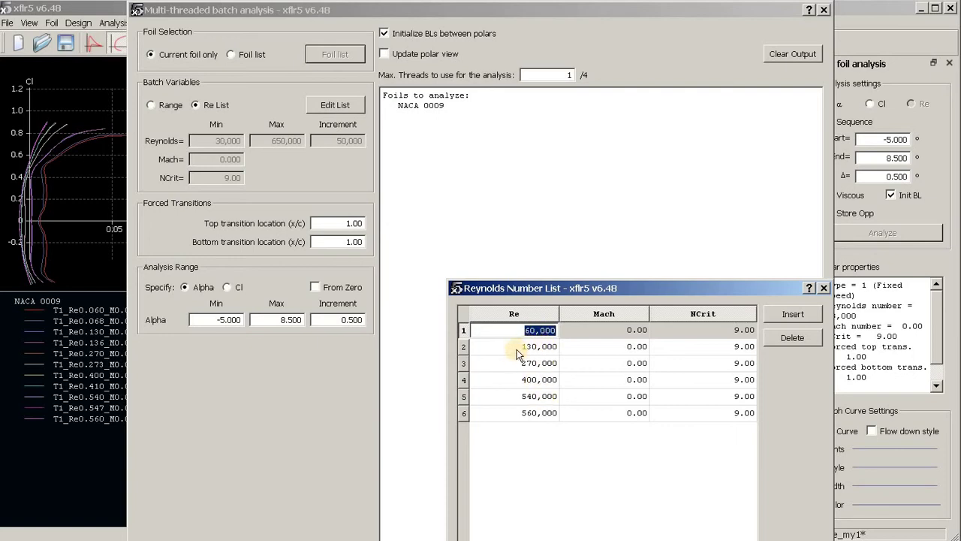
click(518, 348)
double_click(541, 347)
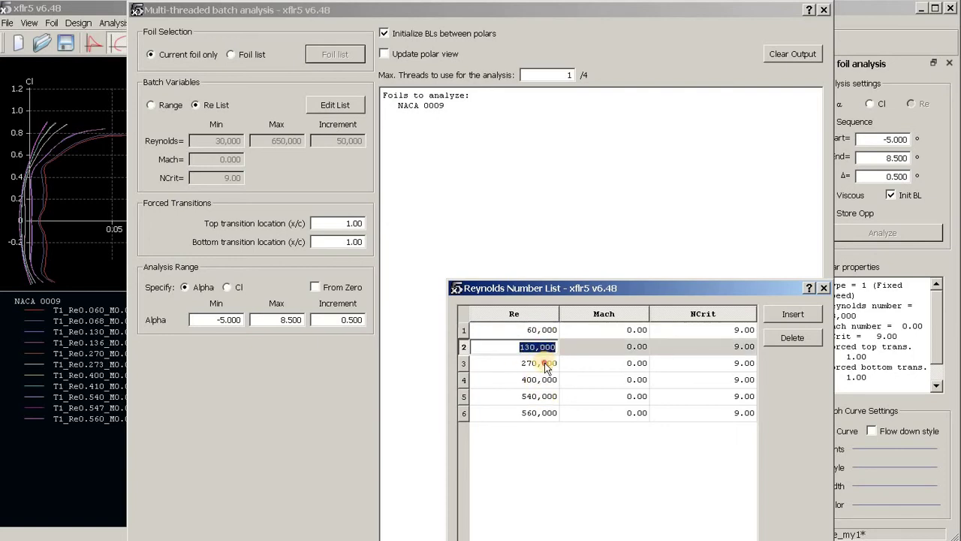
double_click(545, 365)
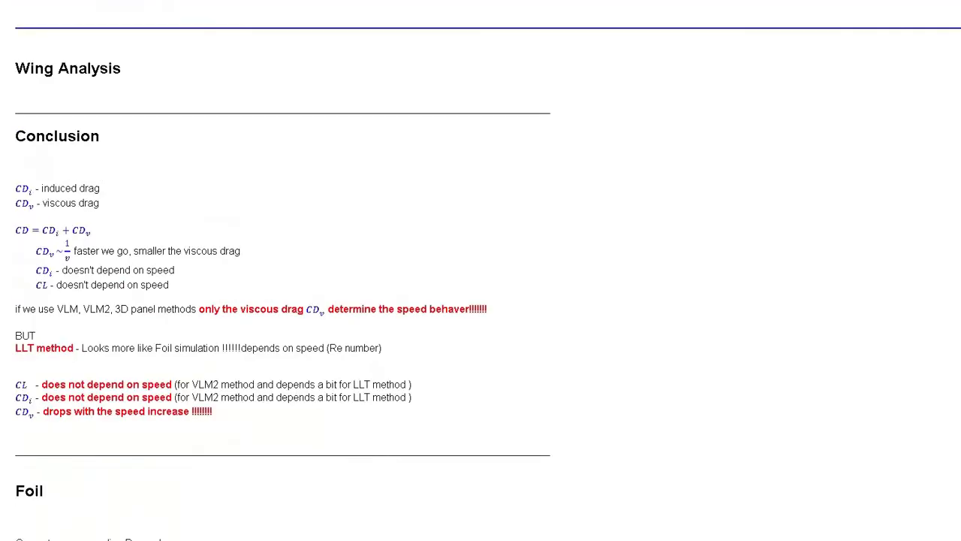
- Review the wing analysis notes on speed, drag and chord-dependent Reynolds numbers, and close the Reynolds number list and batch analysis
scroll(58, 446, down, 15)
scroll(58, 446, up, 3)
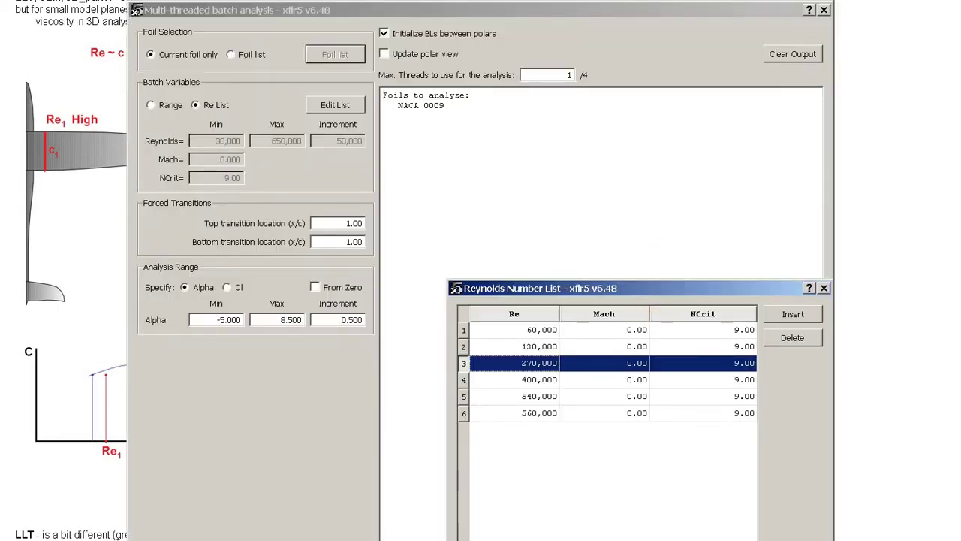
key(Return)
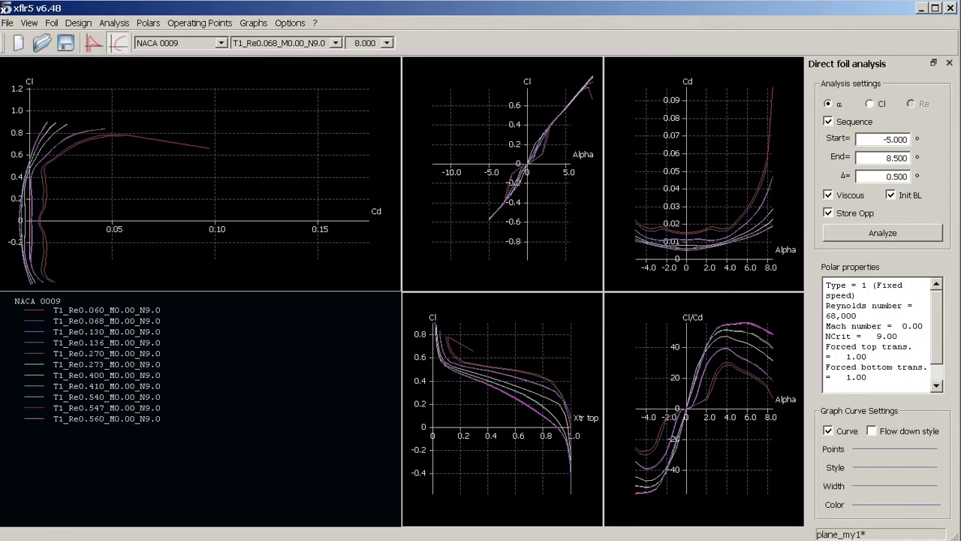
- Reopen the multi-threaded batch analysis for NACA 0009, check its settings down to the alpha range, and close it without analyzing
click(120, 22)
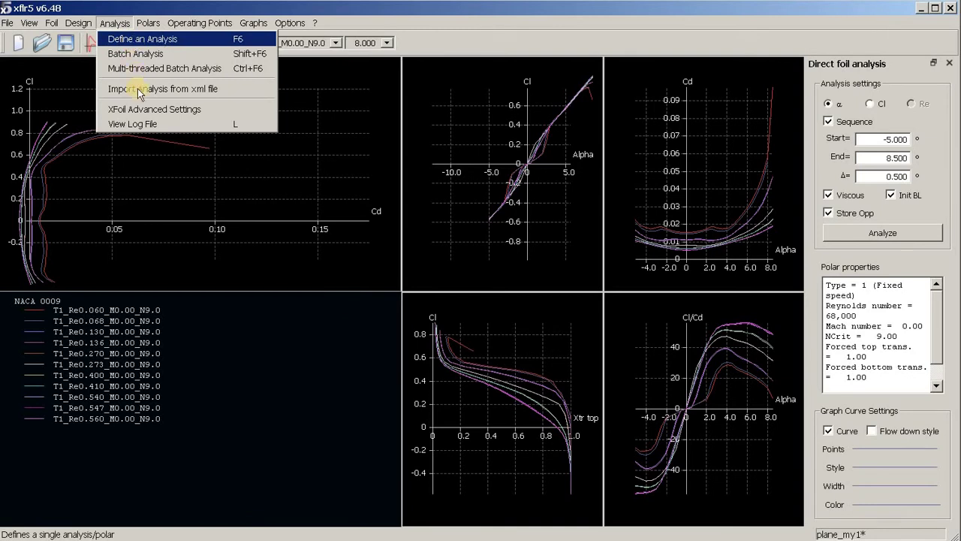
click(139, 68)
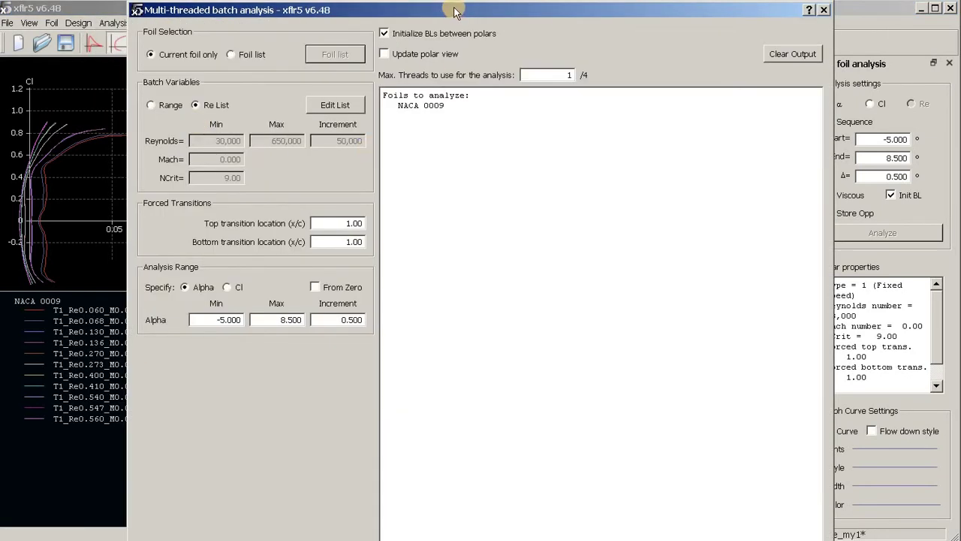
drag(460, 21, 488, 8)
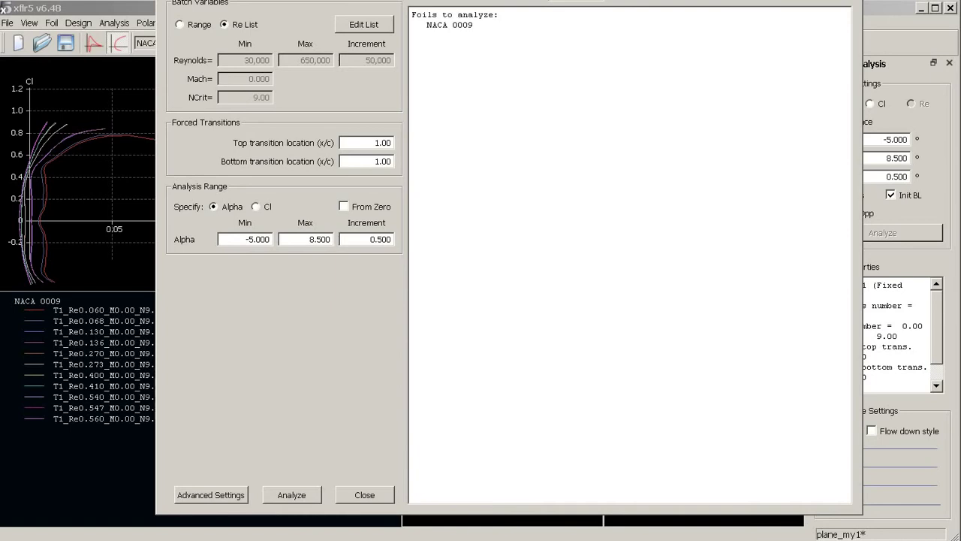
key(Escape)
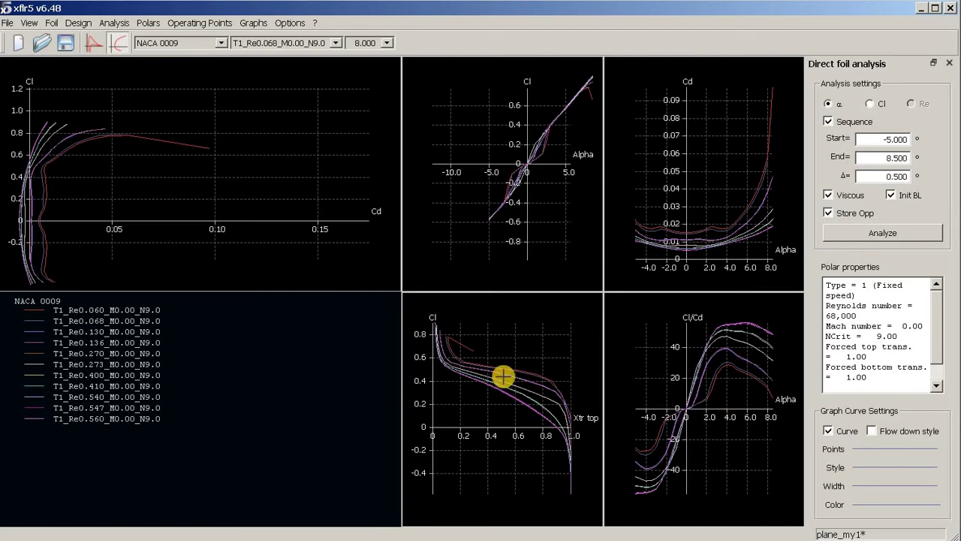
- In Wing and Plane Design, define a Type 1 3D Panels analysis for Plane Name with a 60 m/s free stream speed and save it
click(7, 22)
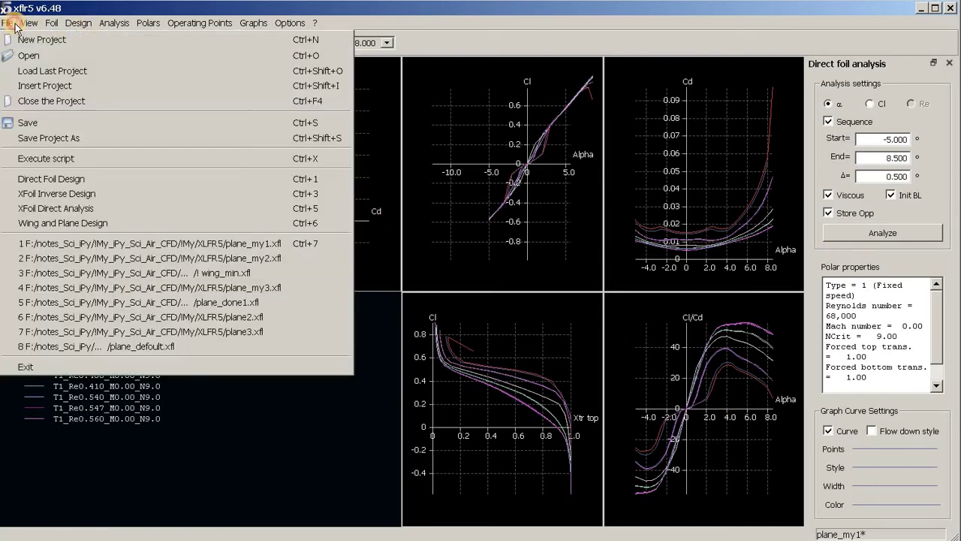
click(83, 223)
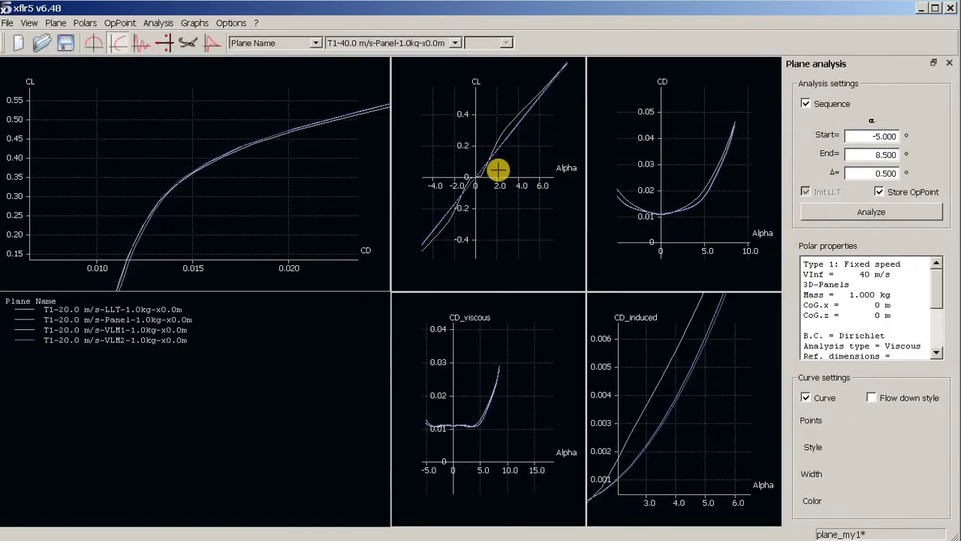
click(158, 22)
click(176, 40)
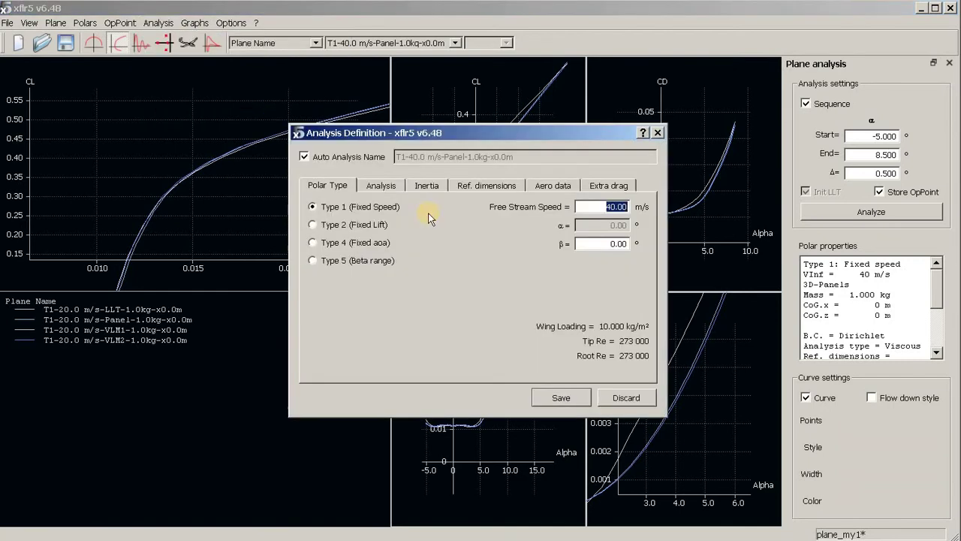
key(Home)
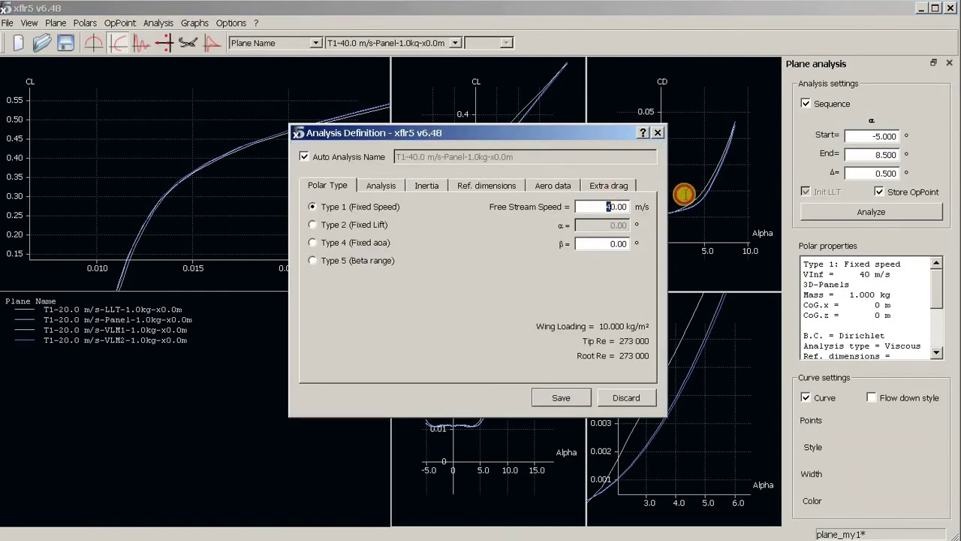
key(BackSpace)
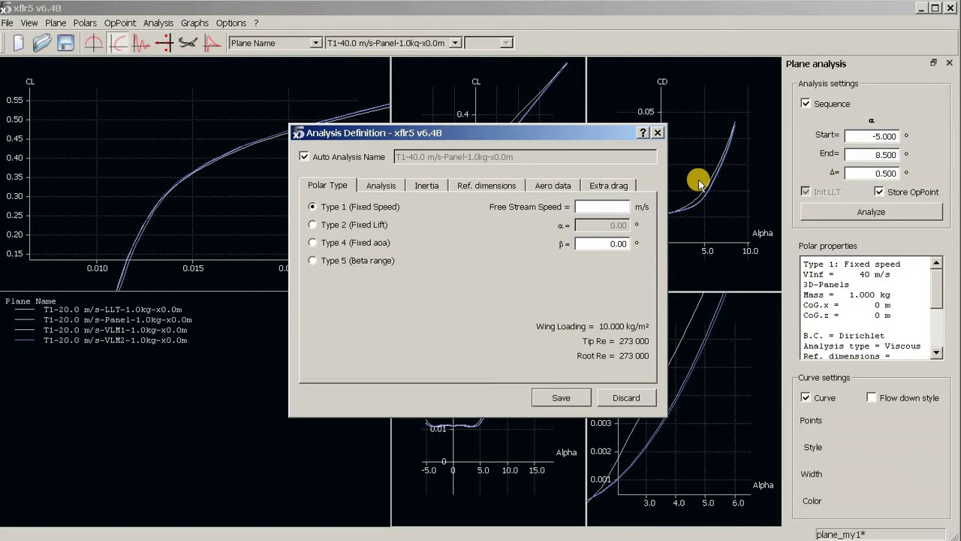
key(Return)
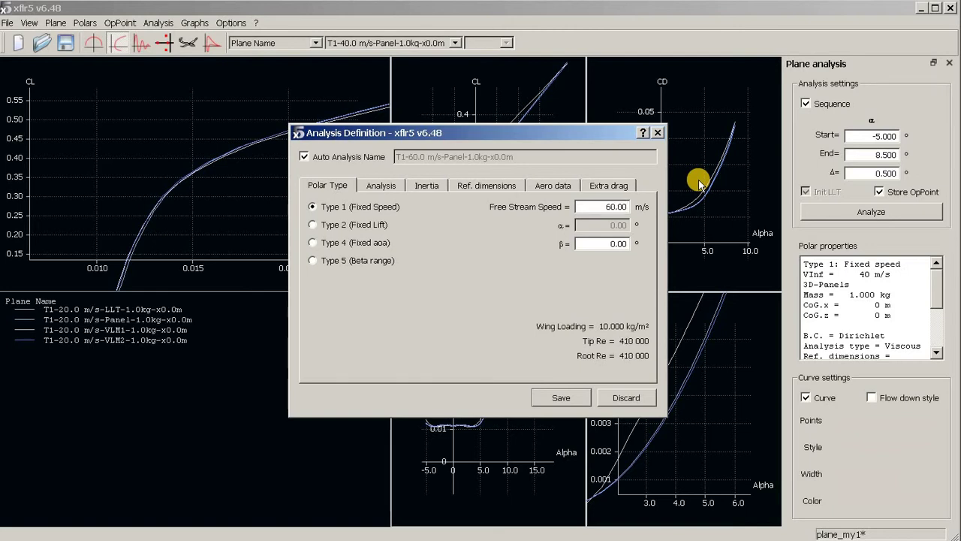
click(562, 399)
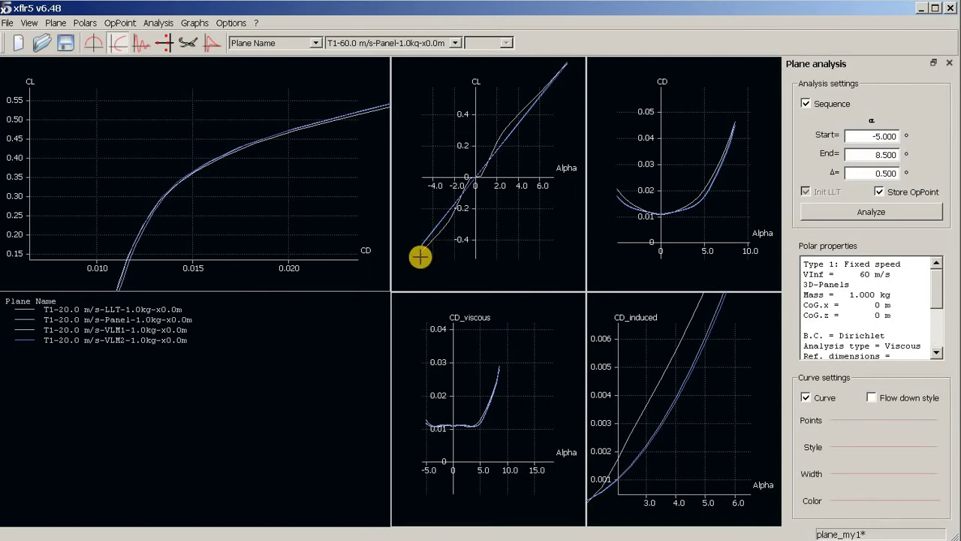
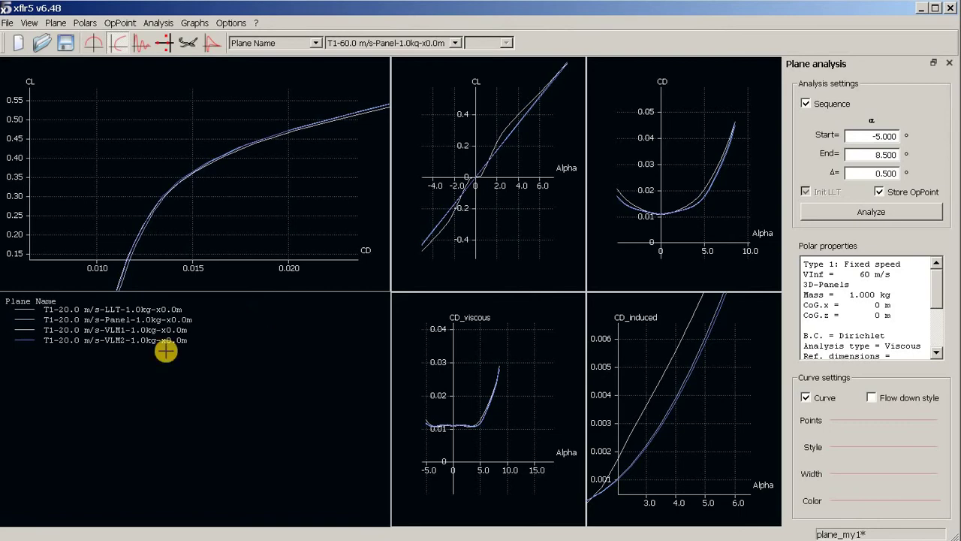
- Switch to Total Commander and examine the exported polar data columns in wing_VLM2_10.txt from the Wing2 folder
key(alt+Tab)
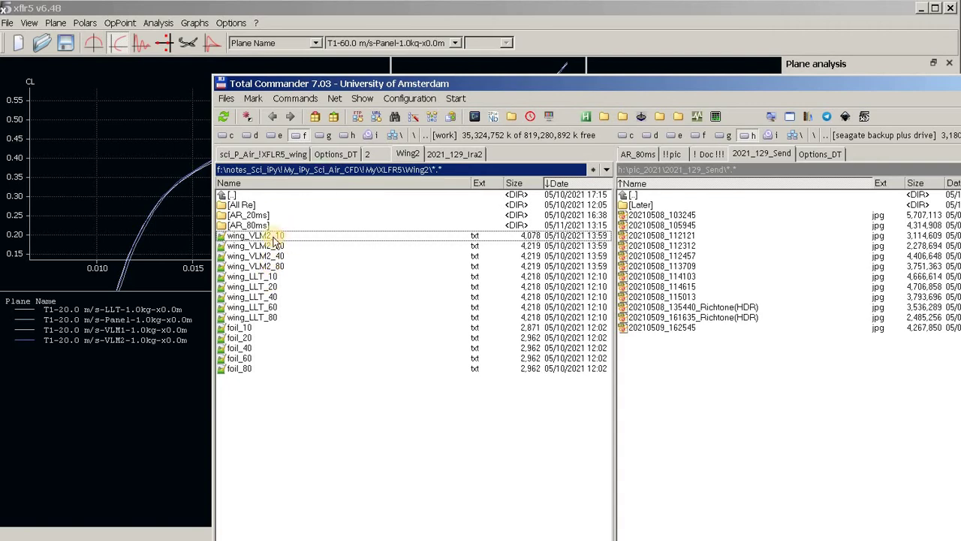
key(F3)
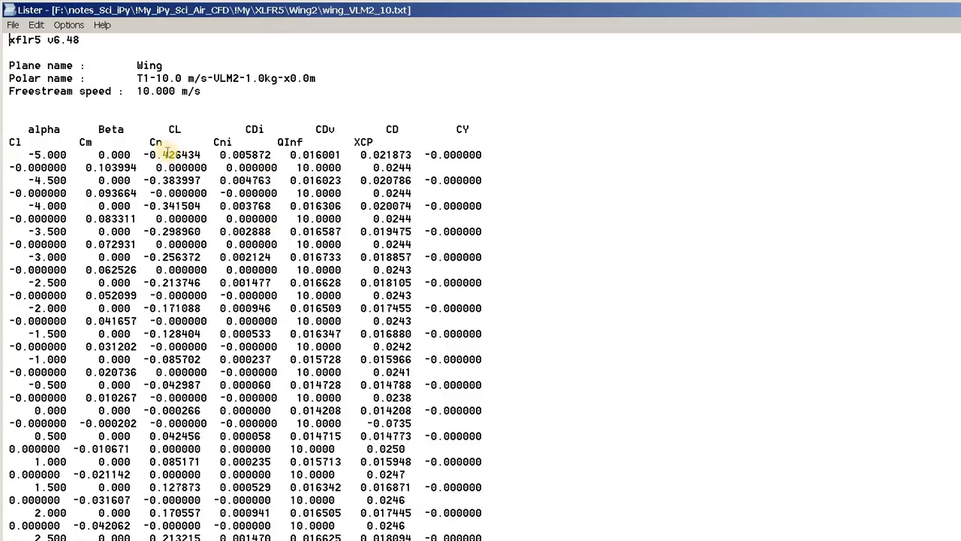
drag(111, 129, 552, 185)
scroll(518, 308, down, 2)
scroll(513, 325, up, 2)
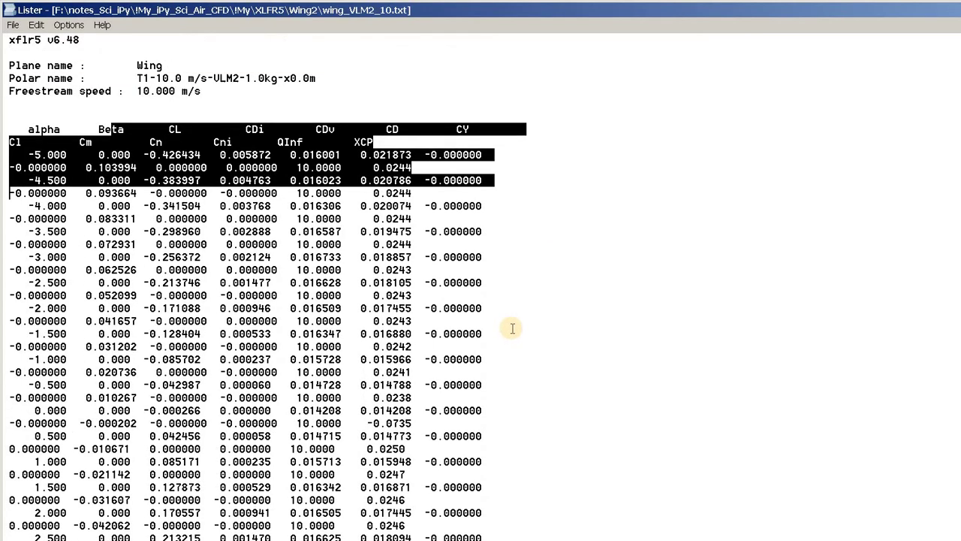
key(Escape)
- View the exported polar data in wing_VLM2_20.txt, and return to XFLR5
click(270, 245)
key(F3)
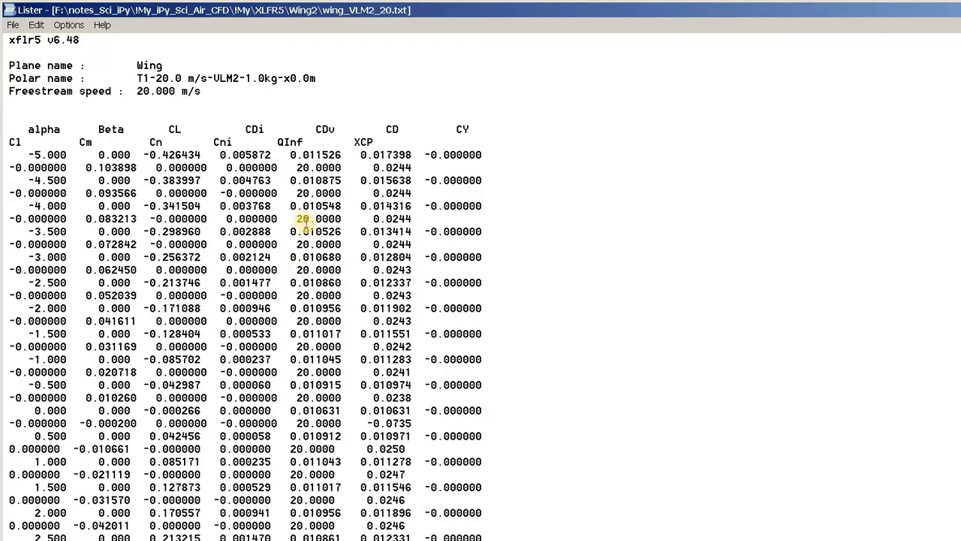
scroll(302, 218, down, 2)
scroll(302, 219, up, 2)
key(Escape)
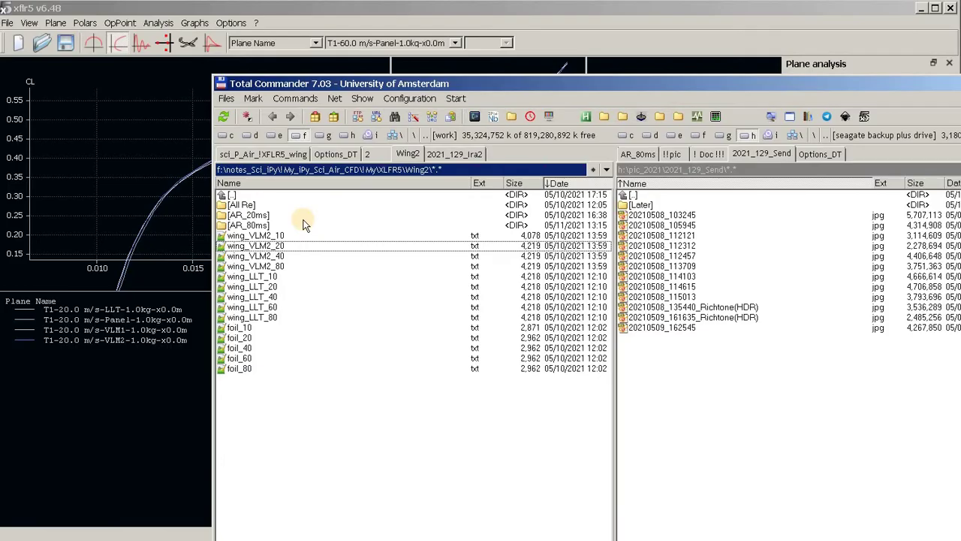
click(31, 194)
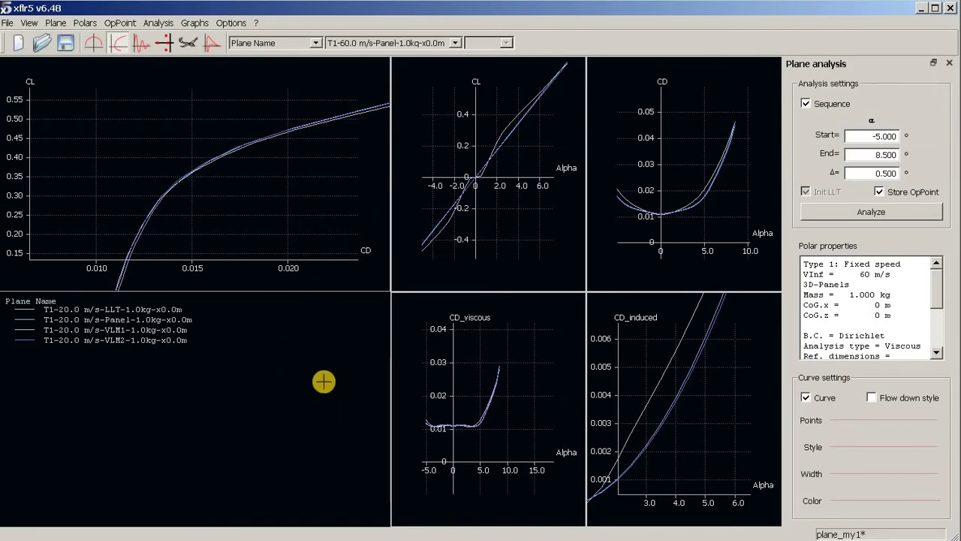
- Switch to the Jupyter notebook "3 xflr5, Polar" and examine the data path, speed setting and foil data loading code
key(alt+Tab)
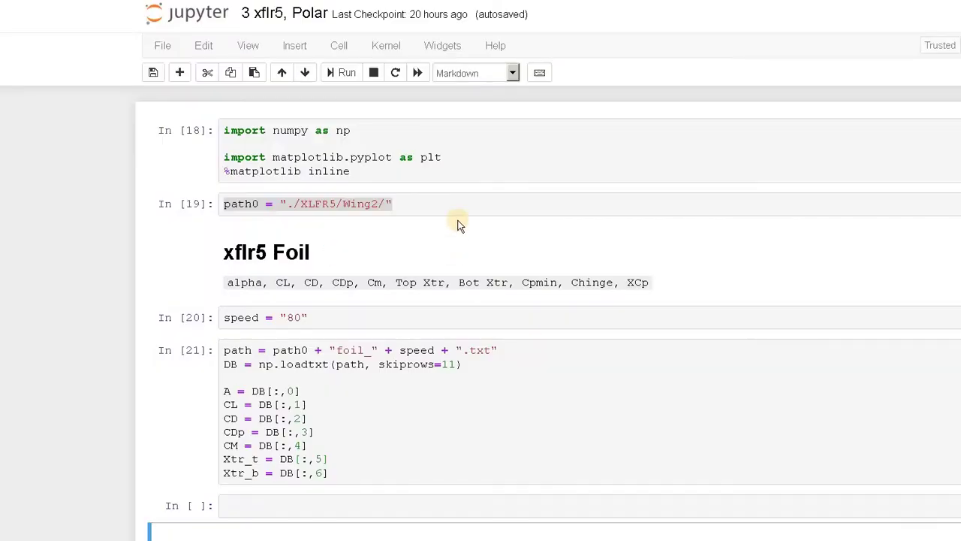
click(262, 173)
scroll(290, 182, down, 3)
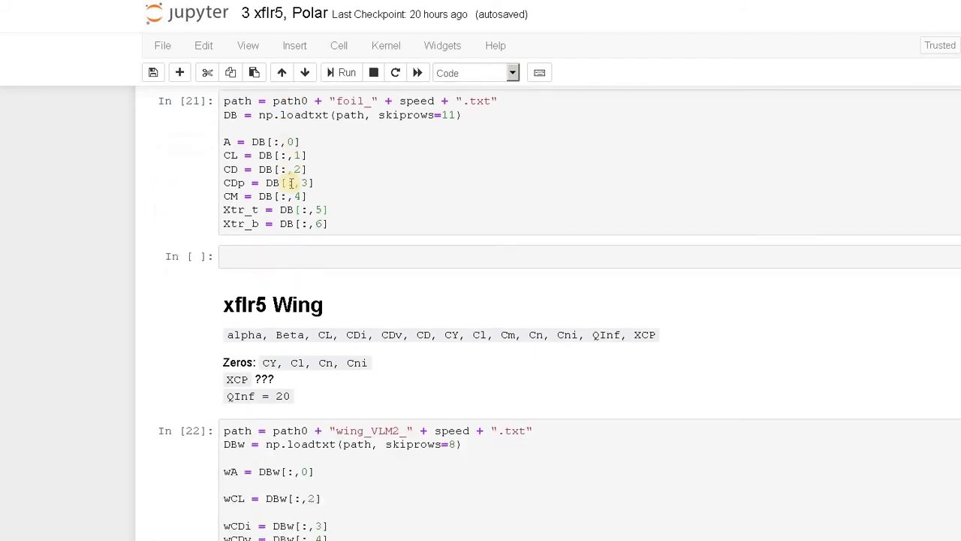
scroll(290, 183, up, 5)
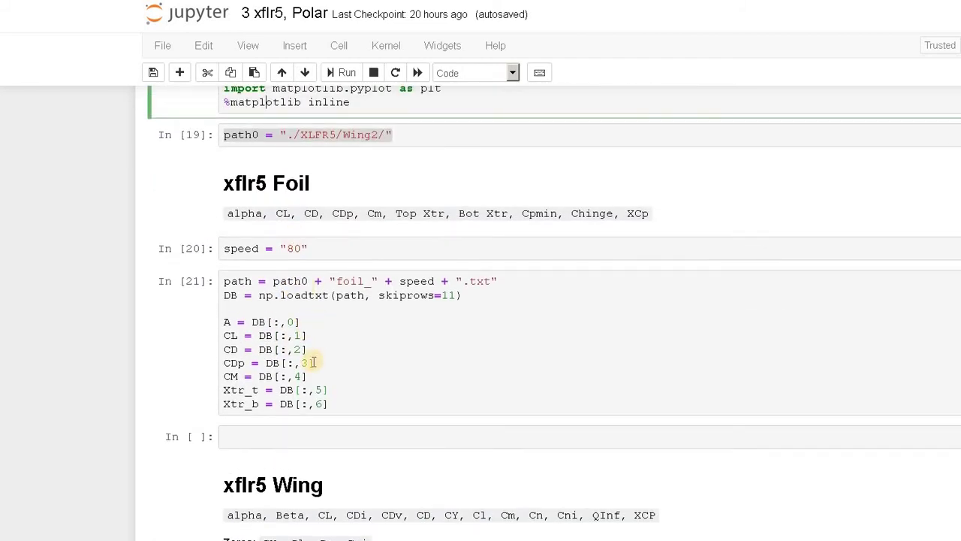
scroll(253, 281, down, 3)
- Examine the xflr5 Wing section's column list and the code that loads the VLM2 wing data into variables
scroll(318, 300, down, 2)
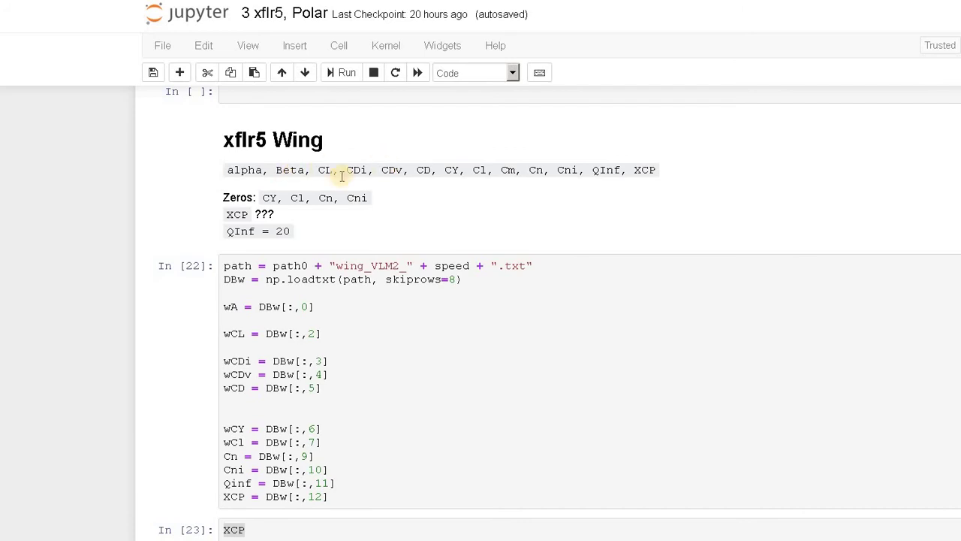
scroll(355, 199, down, 4)
scroll(350, 198, up, 3)
scroll(338, 248, down, 1)
scroll(333, 290, down, 3)
scroll(364, 285, up, 3)
drag(221, 266, 258, 318)
- Examine the foil plotting code and the CL and CD versus alpha plots for 80 m/s
scroll(314, 322, down, 6)
scroll(376, 342, down, 7)
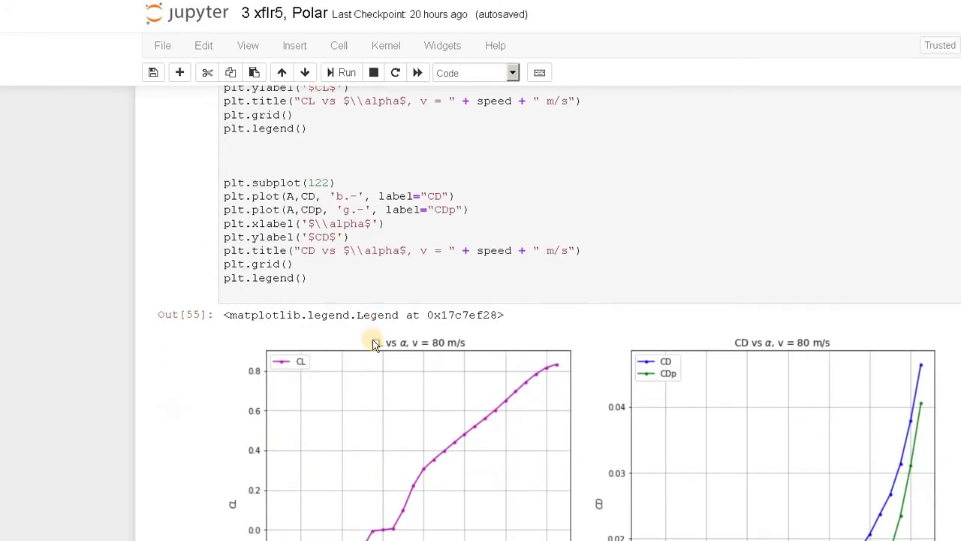
scroll(402, 161, up, 1)
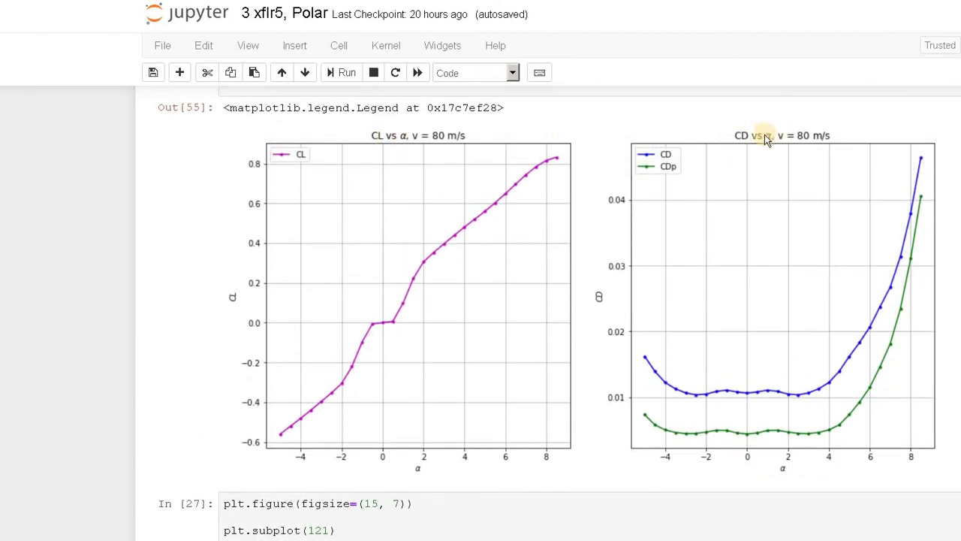
scroll(609, 253, up, 2)
- Examine the foil's CL versus CD polar plot at 80 m/s and the Wing section's plotting code for CL, CD, CDi and CDv
scroll(556, 287, down, 15)
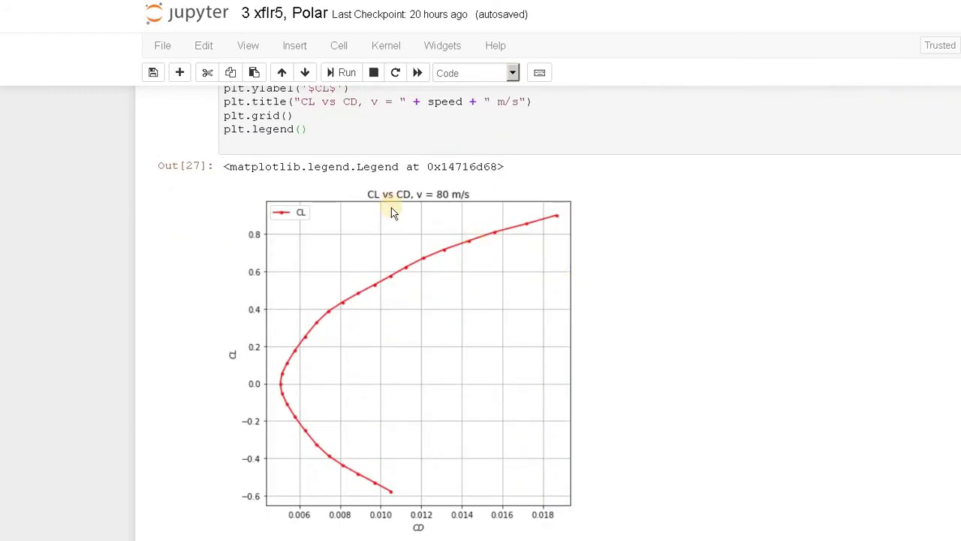
scroll(423, 240, down, 5)
scroll(423, 263, up, 4)
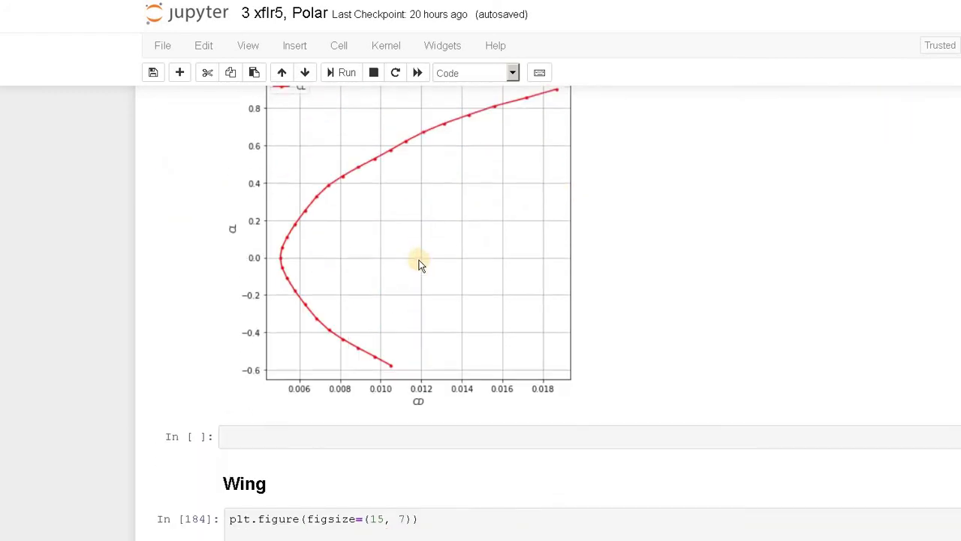
scroll(419, 264, up, 1)
scroll(418, 265, down, 4)
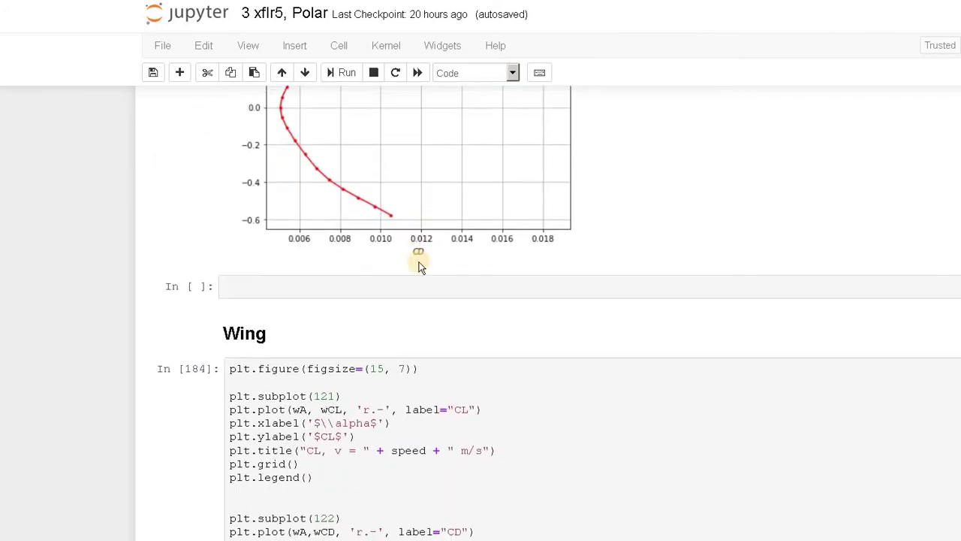
scroll(418, 264, down, 3)
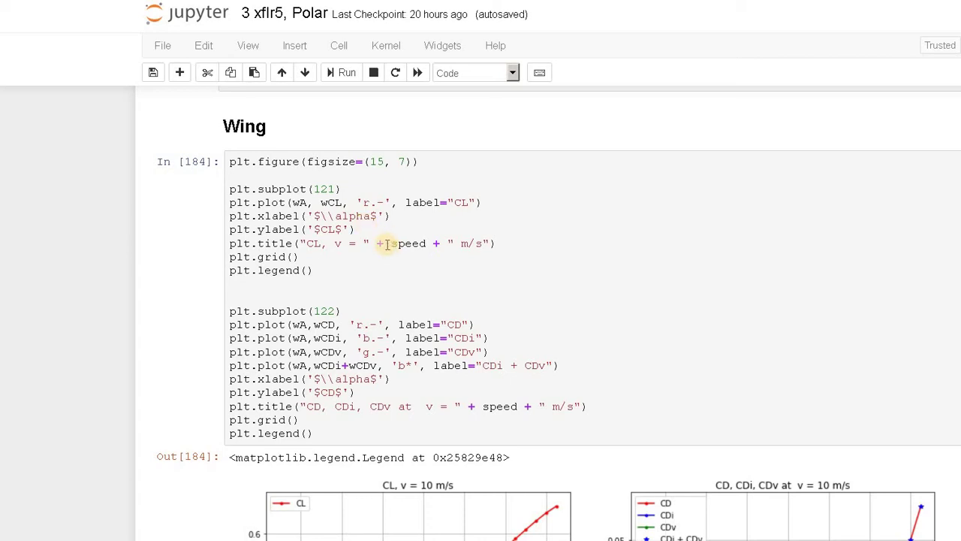
scroll(298, 279, up, 12)
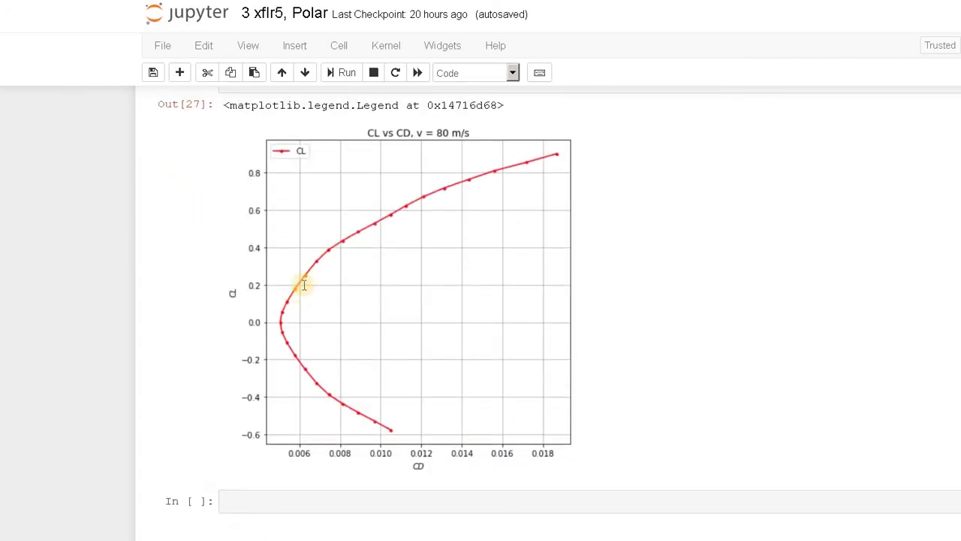
- Examine the Wing section's CL plot and its CD, CDi and CDv plot versus alpha at 10 m/s
scroll(308, 283, up, 1)
scroll(322, 243, down, 15)
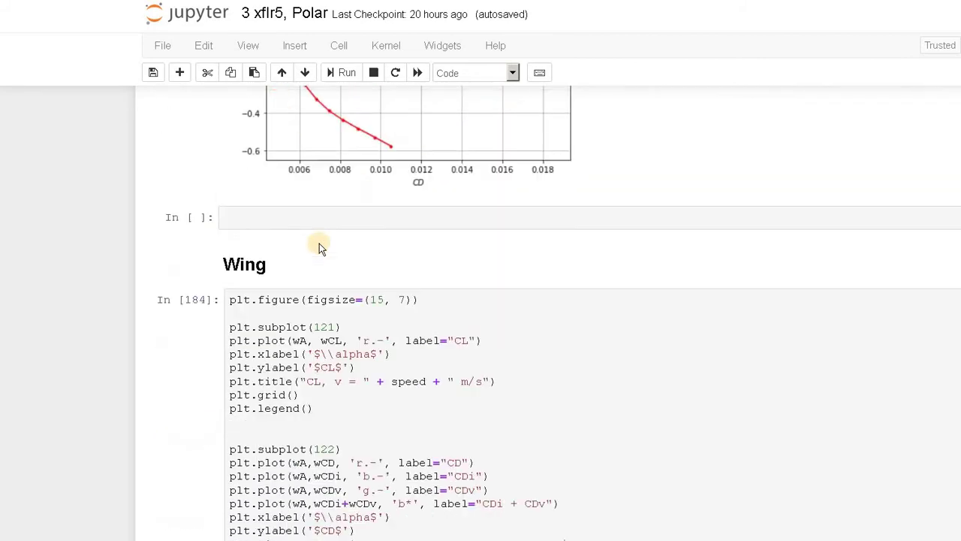
scroll(319, 243, down, 5)
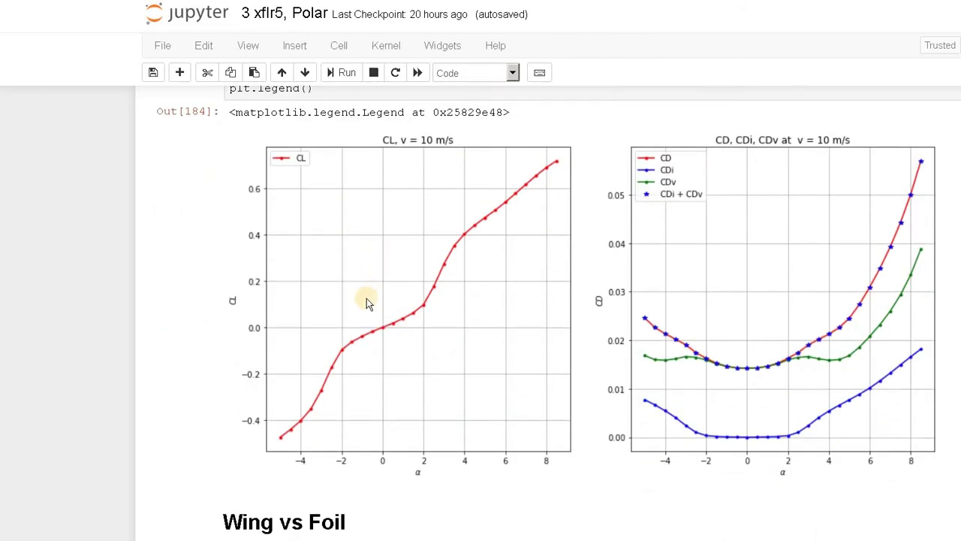
scroll(390, 311, up, 4)
scroll(386, 281, down, 4)
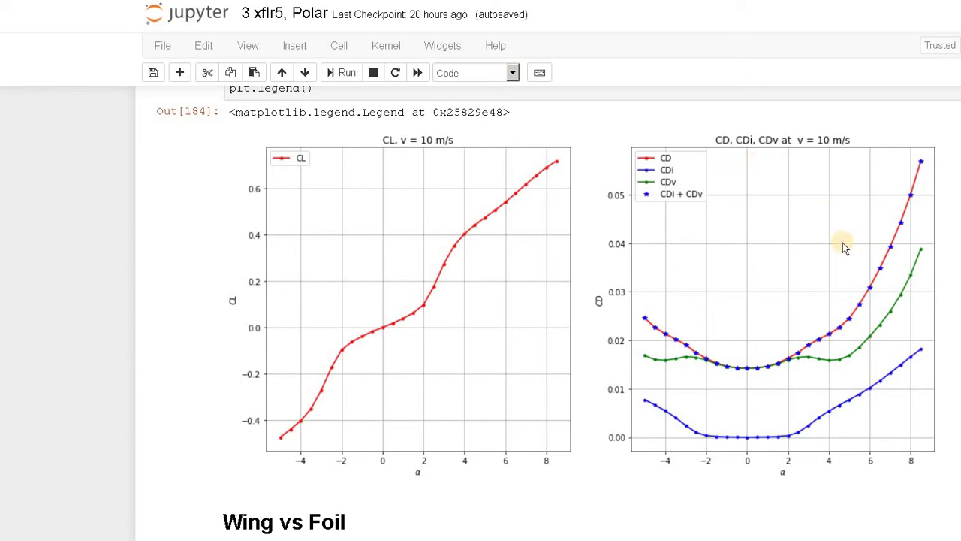
scroll(819, 220, down, 2)
scroll(738, 262, up, 1)
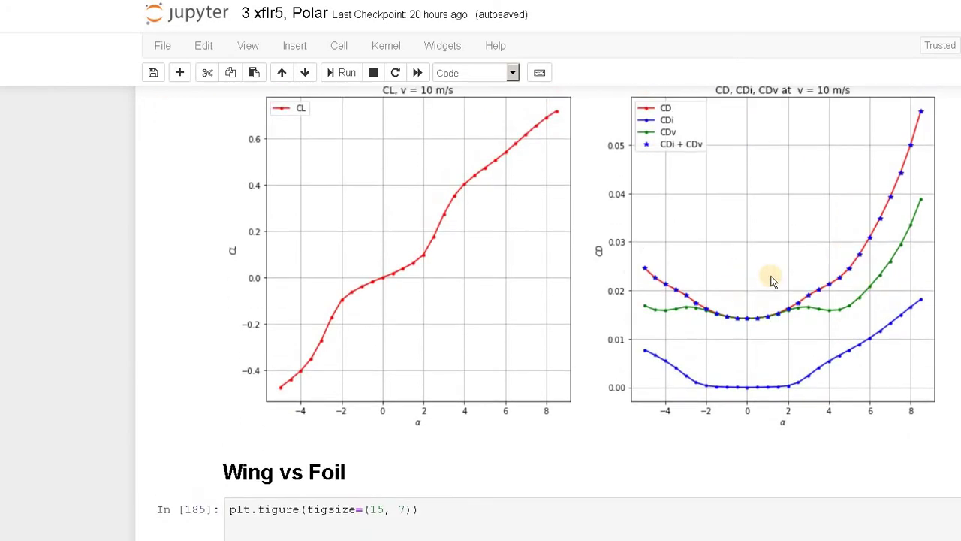
scroll(773, 280, up, 3)
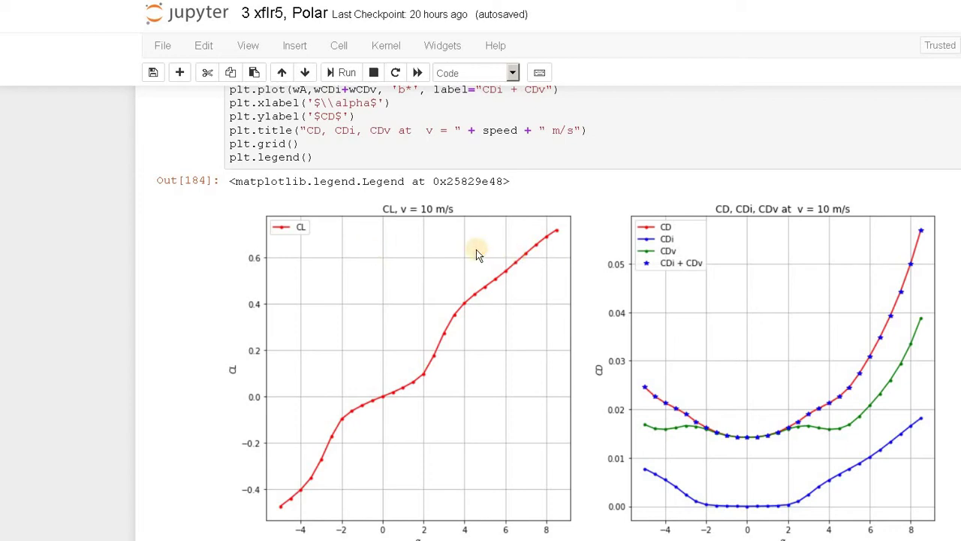
scroll(508, 269, down, 3)
- Examine the Wing vs Foil section's code and its plots comparing foil and wing CL and CD versus alpha at 10 m/s
scroll(507, 269, down, 6)
scroll(463, 207, up, 3)
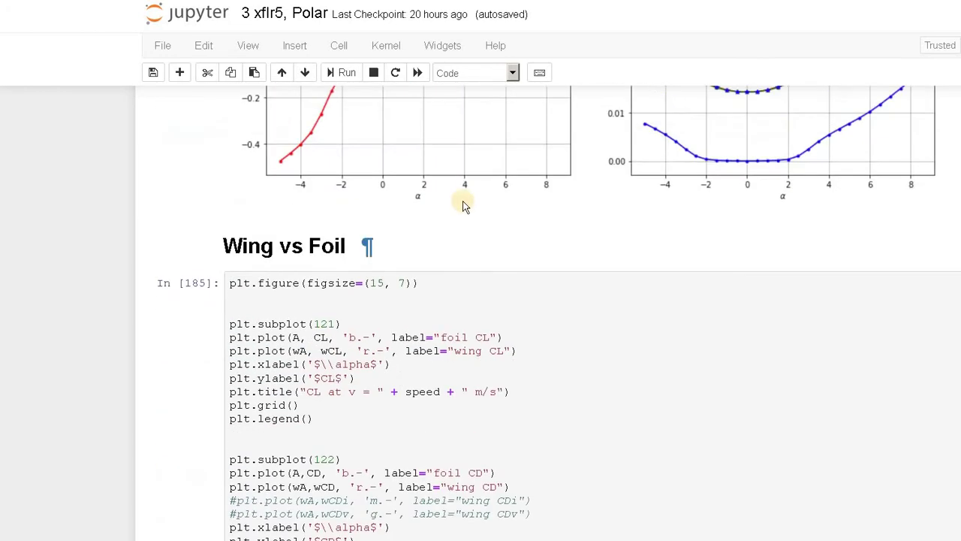
scroll(294, 242, down, 2)
scroll(315, 247, down, 6)
scroll(428, 304, up, 2)
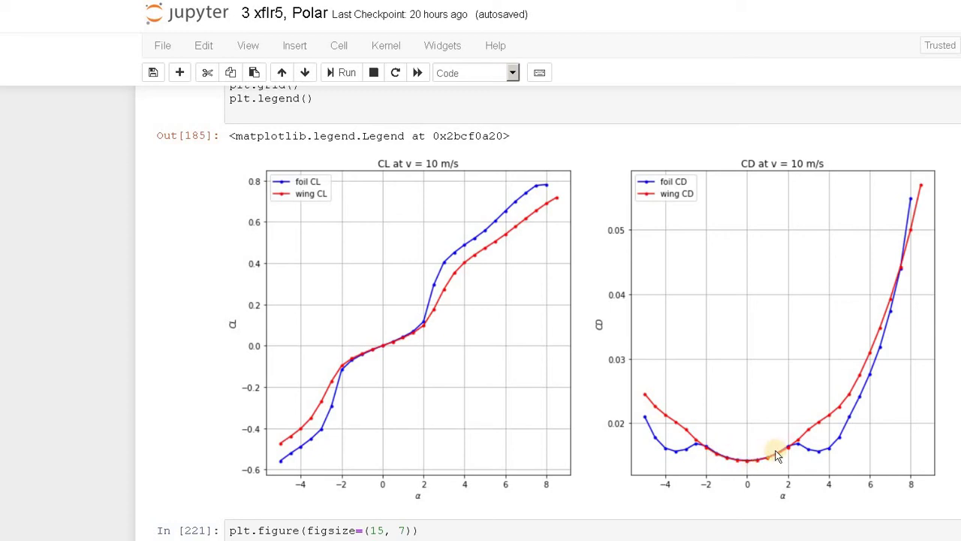
scroll(730, 397, down, 3)
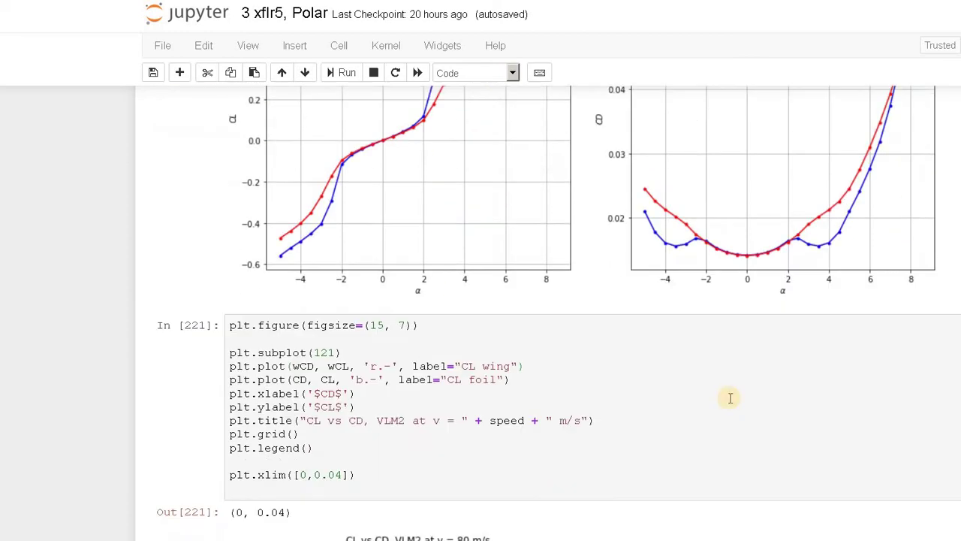
- Examine the wing and foil CL versus CD polar plot at 80 m/s and the start of the Aspect Ratio section
scroll(730, 398, down, 6)
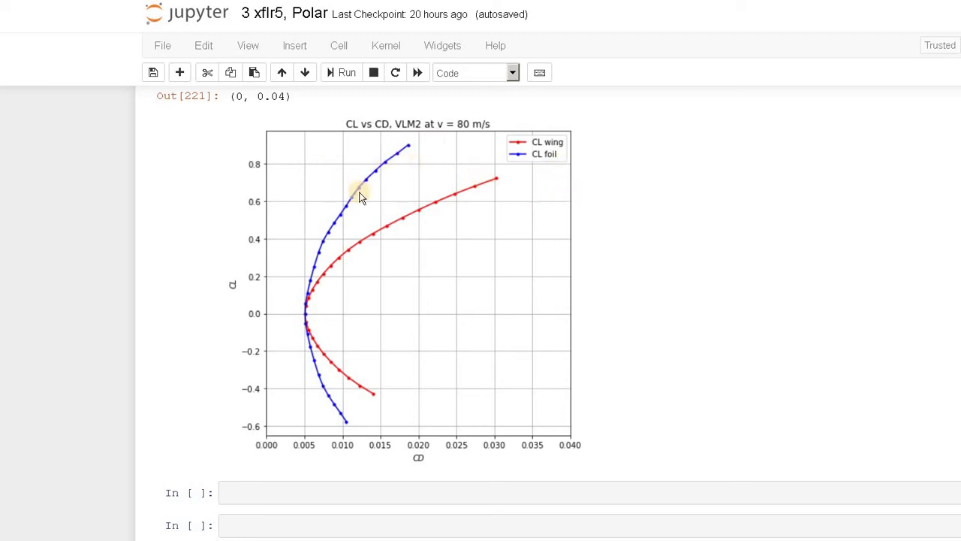
scroll(361, 193, down, 3)
scroll(367, 180, up, 5)
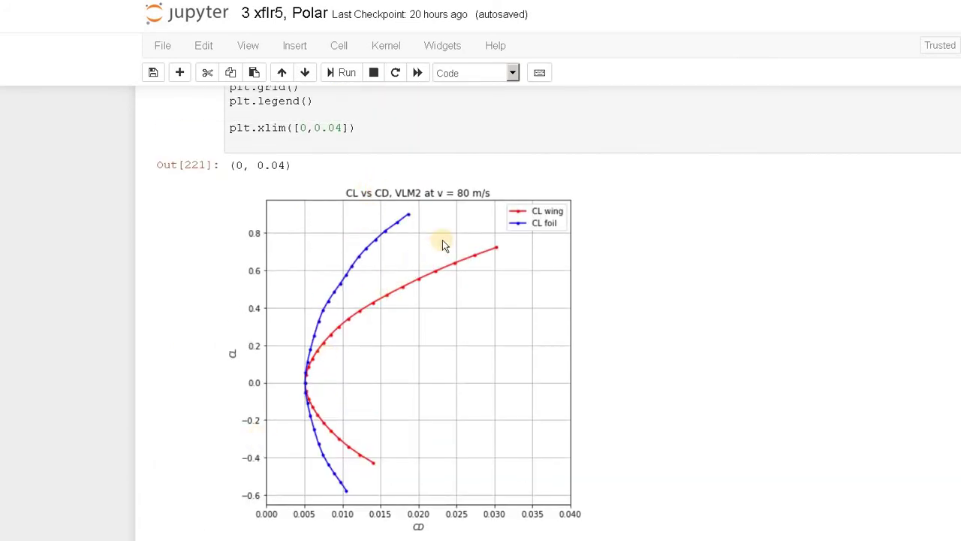
scroll(443, 244, down, 3)
scroll(430, 264, down, 3)
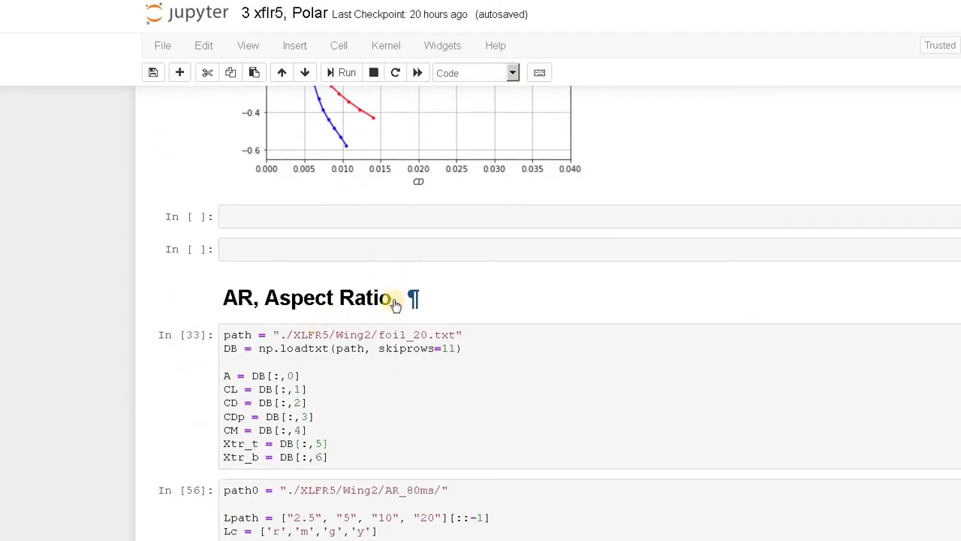
scroll(392, 303, up, 2)
scroll(392, 301, down, 5)
scroll(397, 298, up, 9)
scroll(395, 298, up, 3)
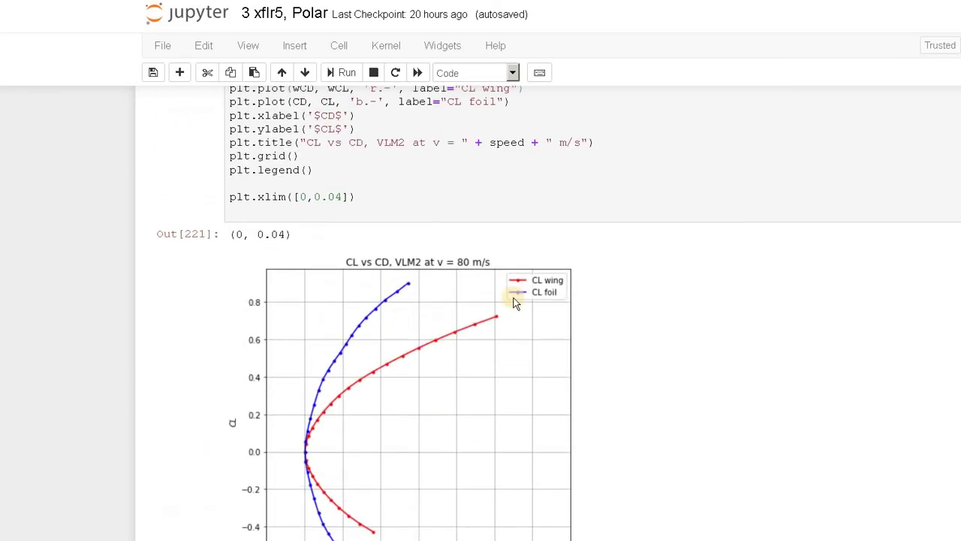
scroll(428, 244, down, 3)
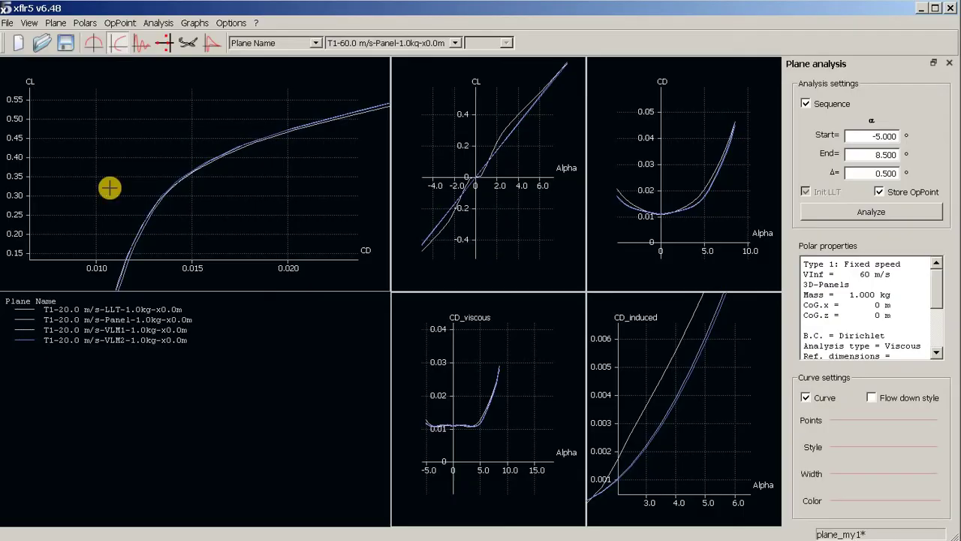
- Switch to xflr5, display the plane in the 3D view and open its main wing definition for editing
click(188, 44)
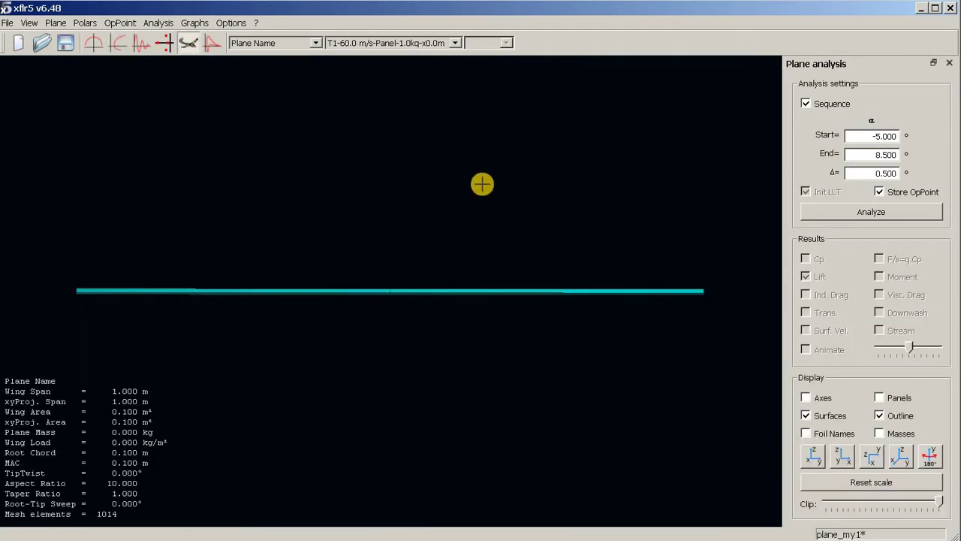
right_click(335, 190)
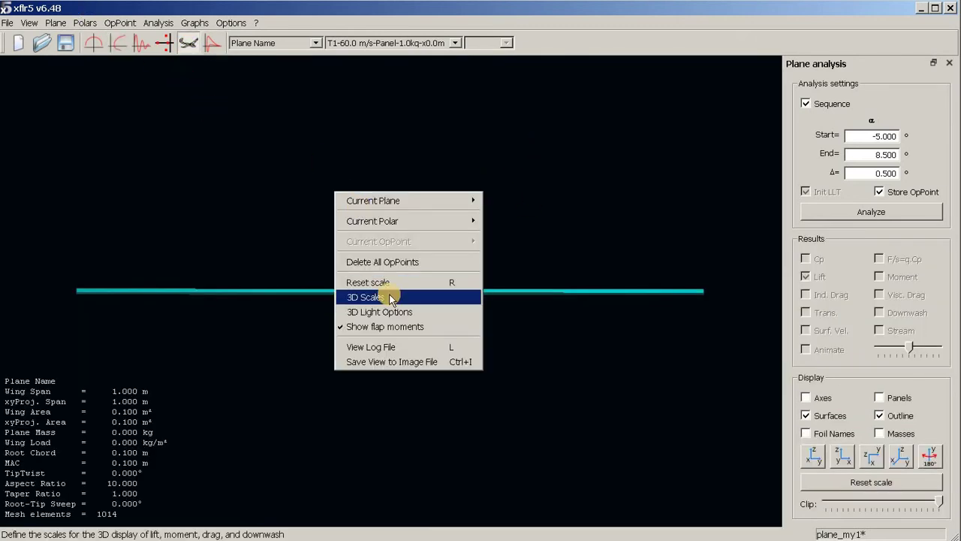
mouse_move(408, 205)
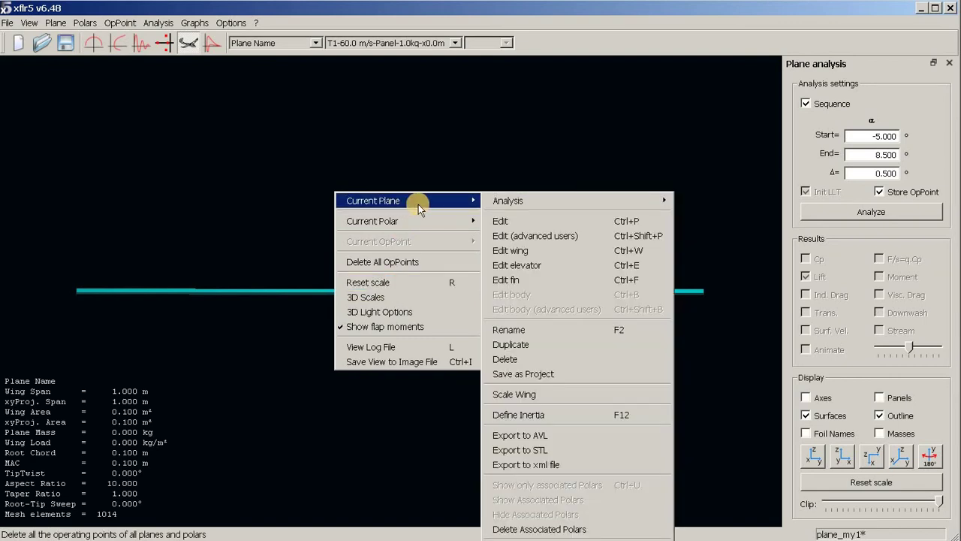
click(516, 223)
click(319, 277)
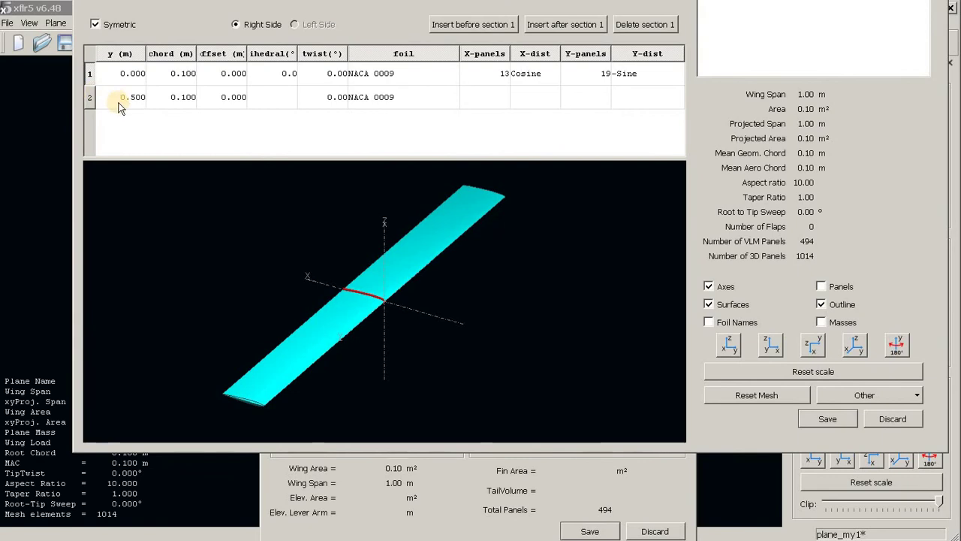
- Set the y position of the wing's tip section to 1 m
double_click(131, 98)
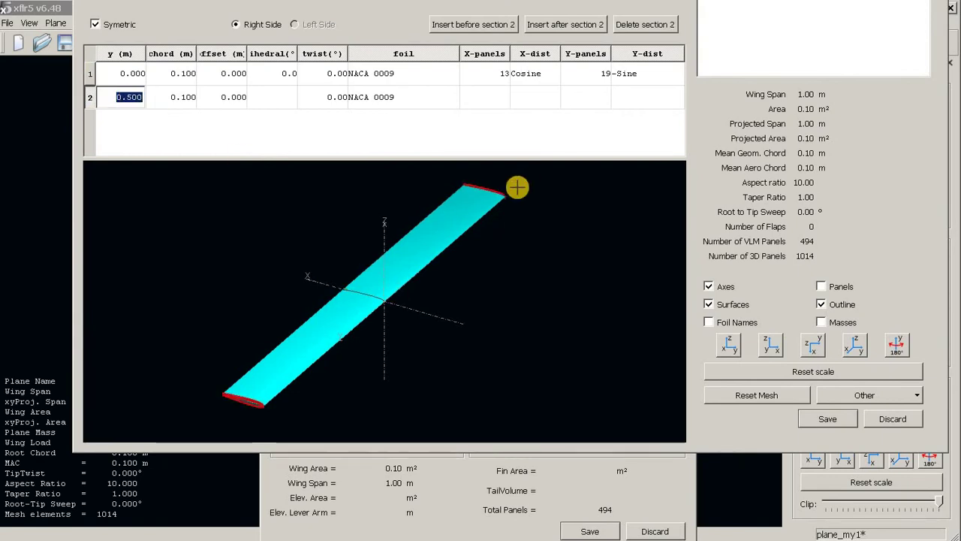
click(119, 98)
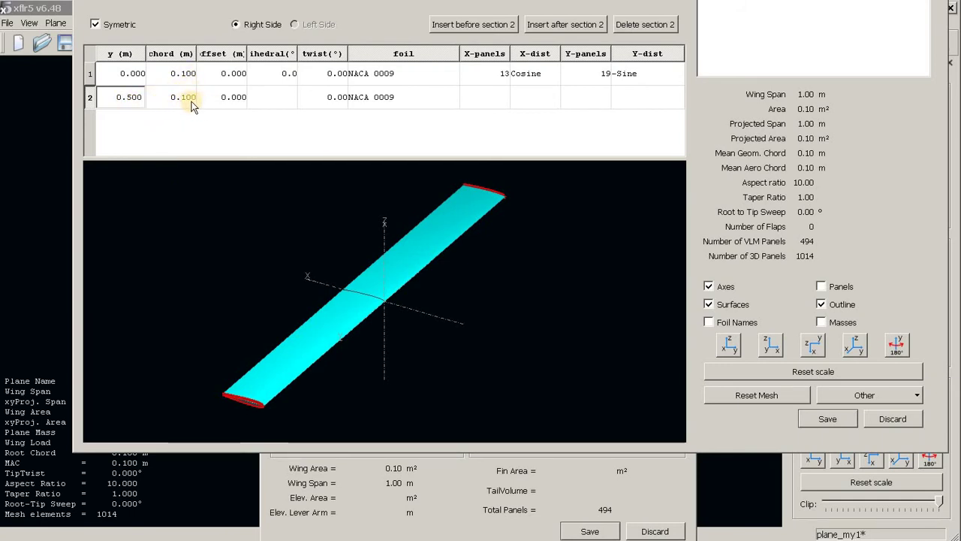
click(118, 97)
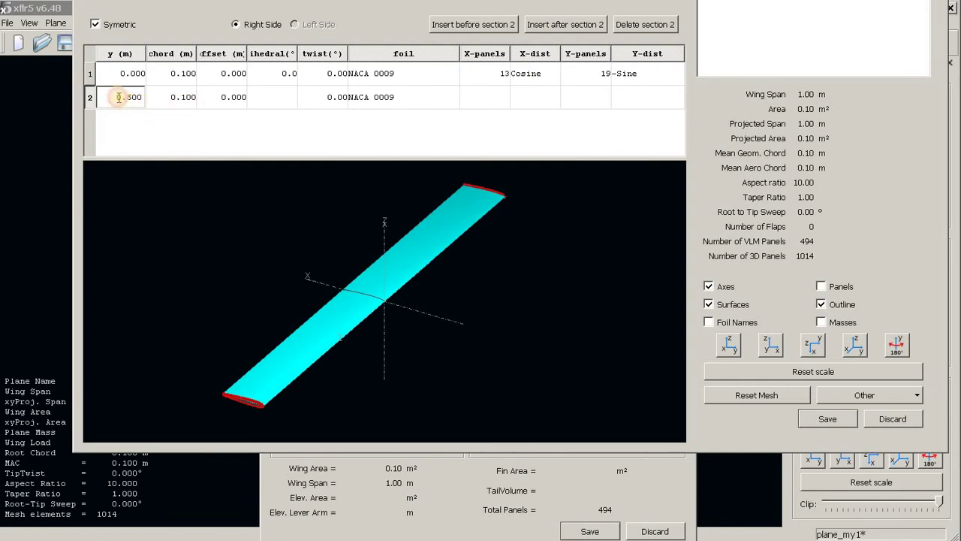
key(shift+End)
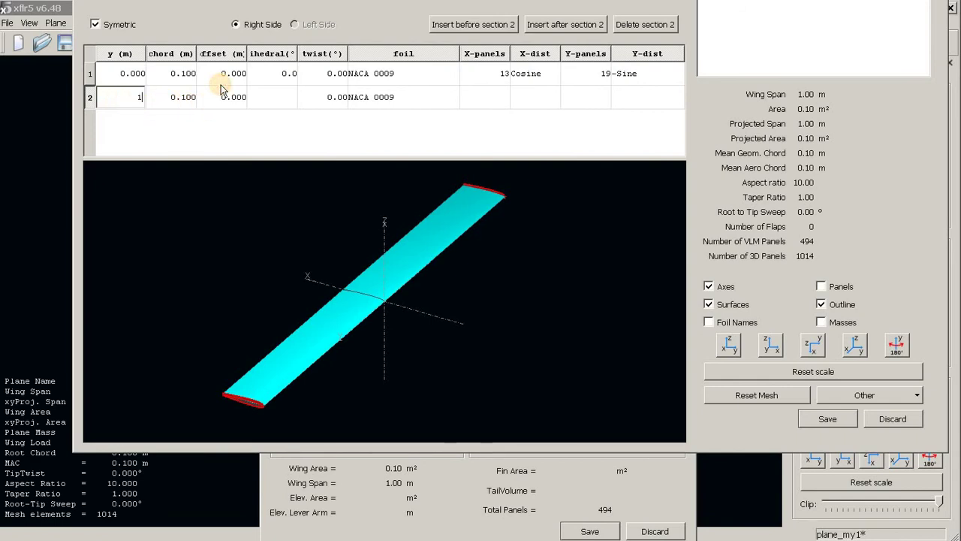
key(Return)
mouse_move(472, 276)
mouse_down()
mouse_move(469, 223)
mouse_move(468, 348)
mouse_move(412, 351)
mouse_move(444, 313)
mouse_move(376, 353)
mouse_move(412, 288)
mouse_move(392, 329)
mouse_move(360, 333)
mouse_move(373, 299)
mouse_move(440, 253)
mouse_move(416, 305)
mouse_move(491, 220)
mouse_move(470, 270)
mouse_up()
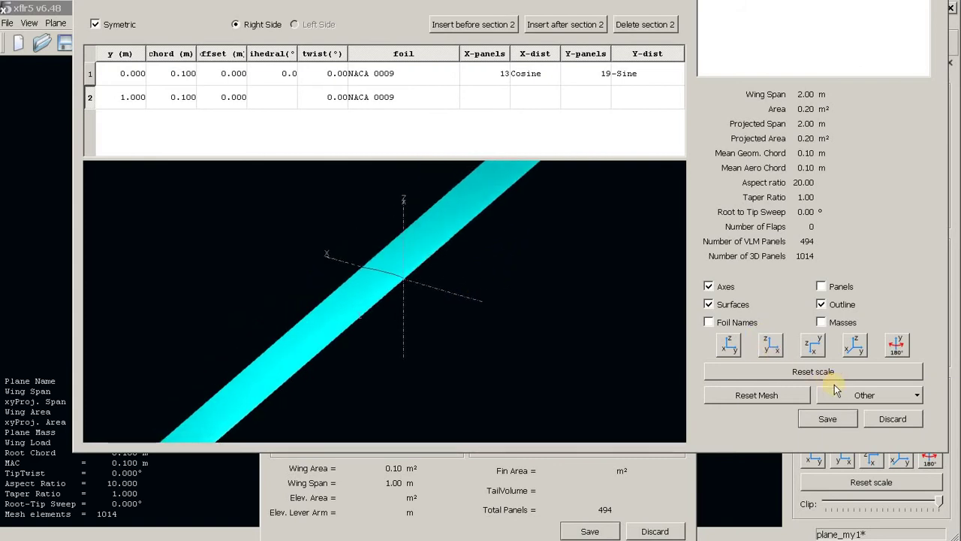
- Close the wing and plane editors without saving the changes to the plane
click(893, 424)
click(447, 227)
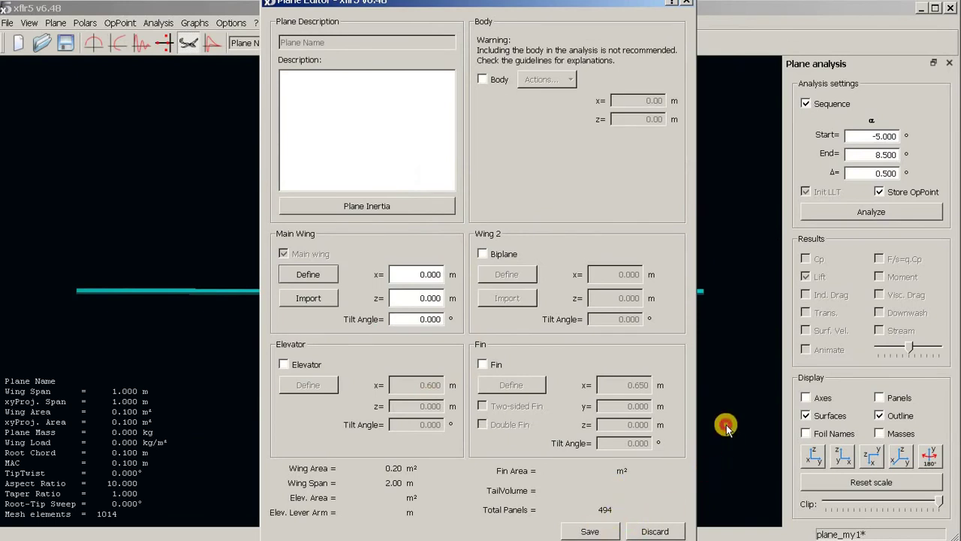
click(655, 531)
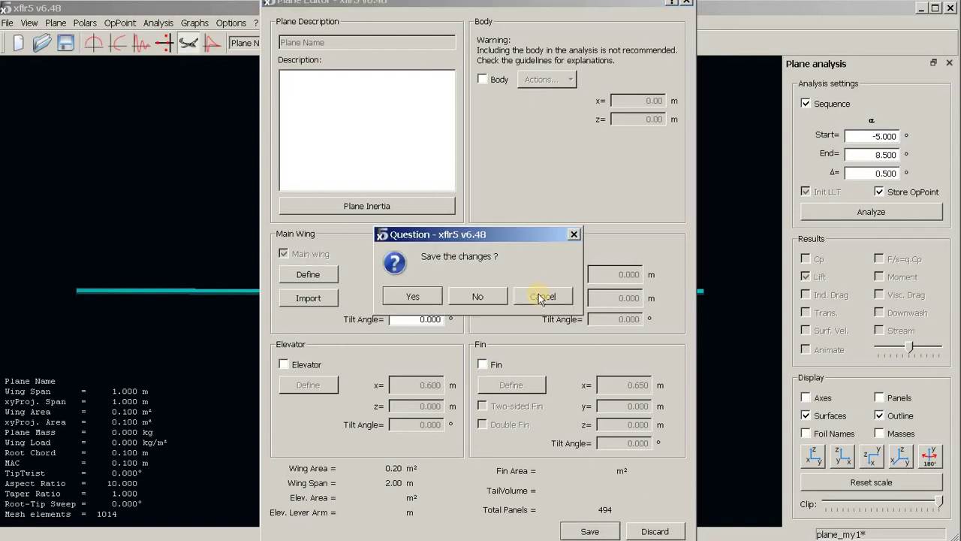
click(484, 296)
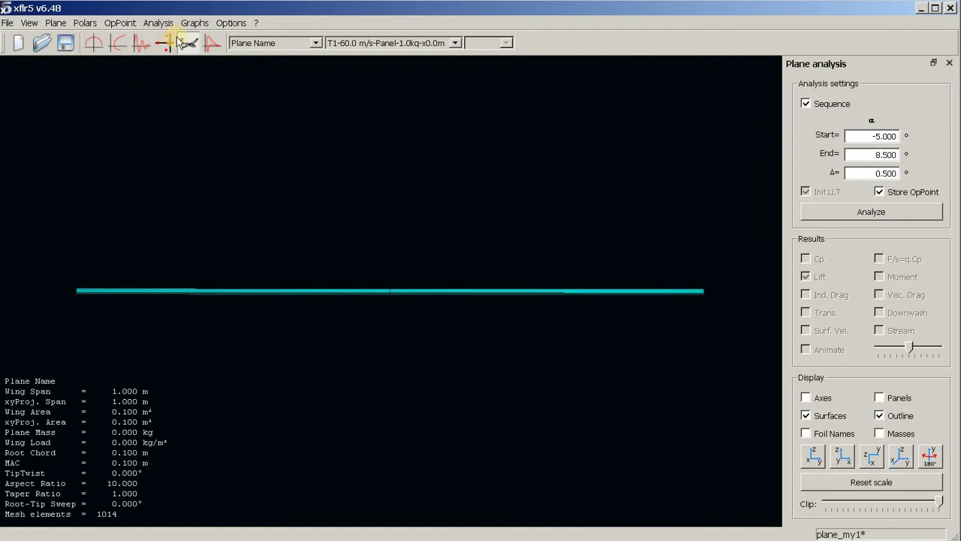
- Select the T1-20.0 m/s-Panel-1.0kg-x0.0m polar for display in the 3D view
click(195, 41)
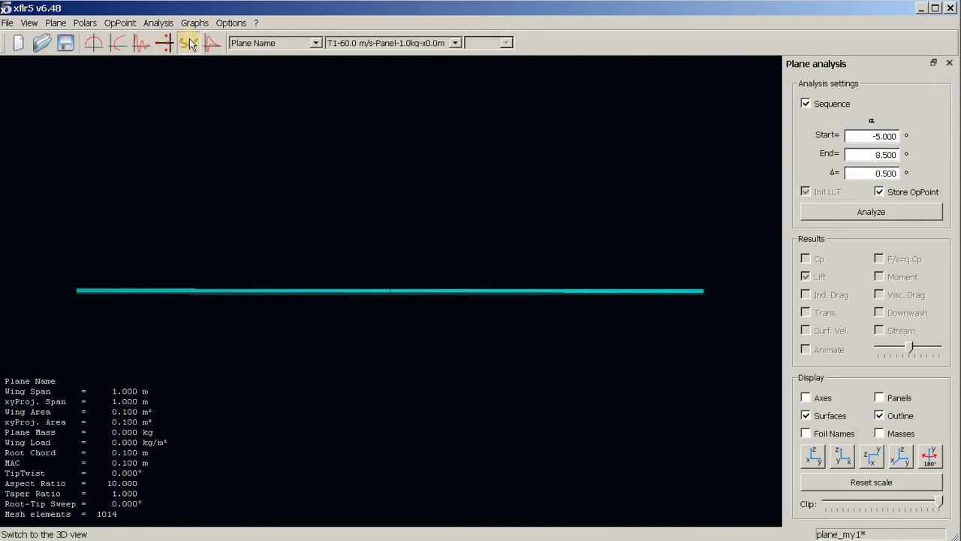
click(863, 223)
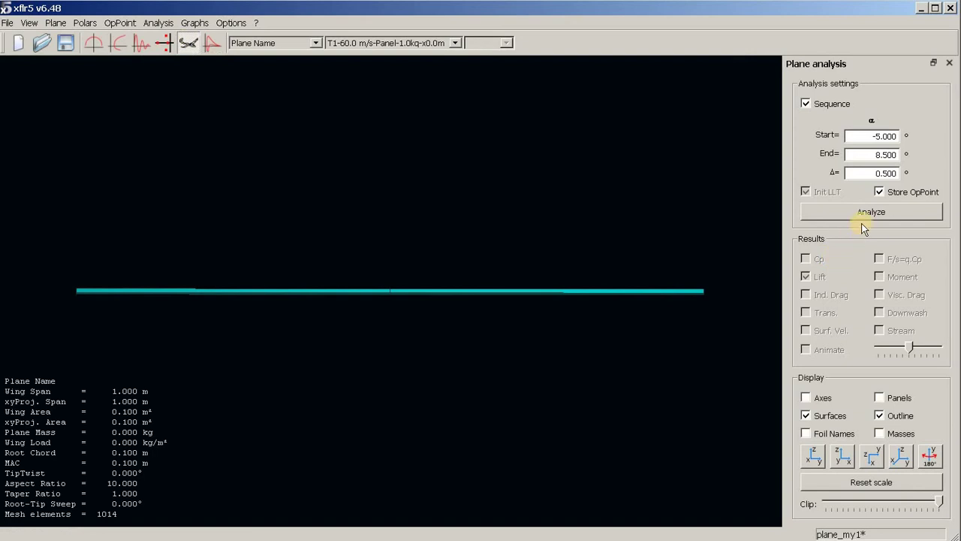
click(851, 127)
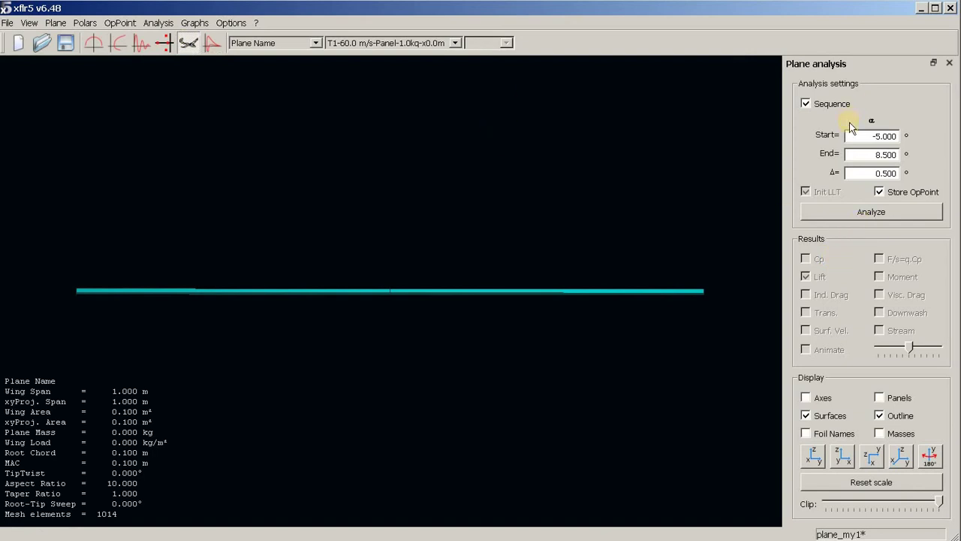
click(415, 43)
click(408, 64)
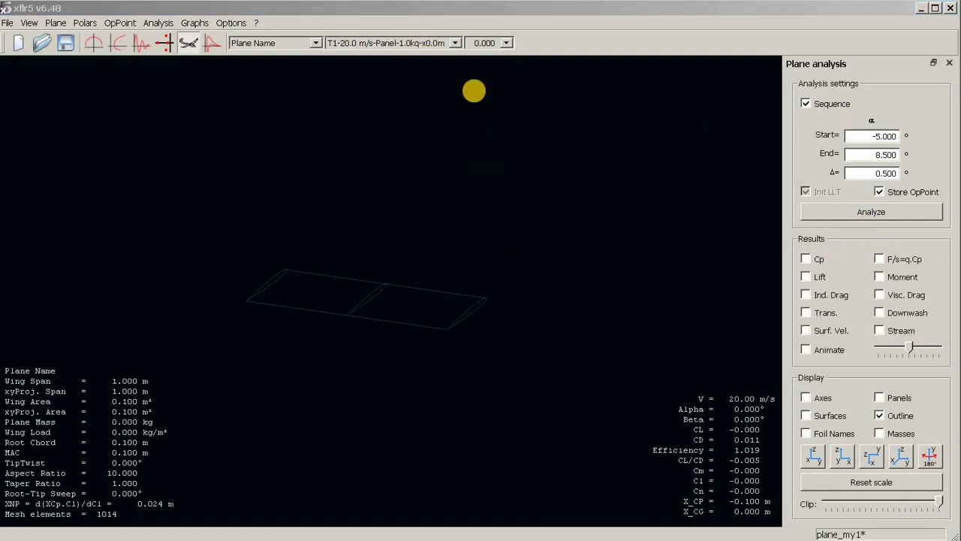
click(456, 43)
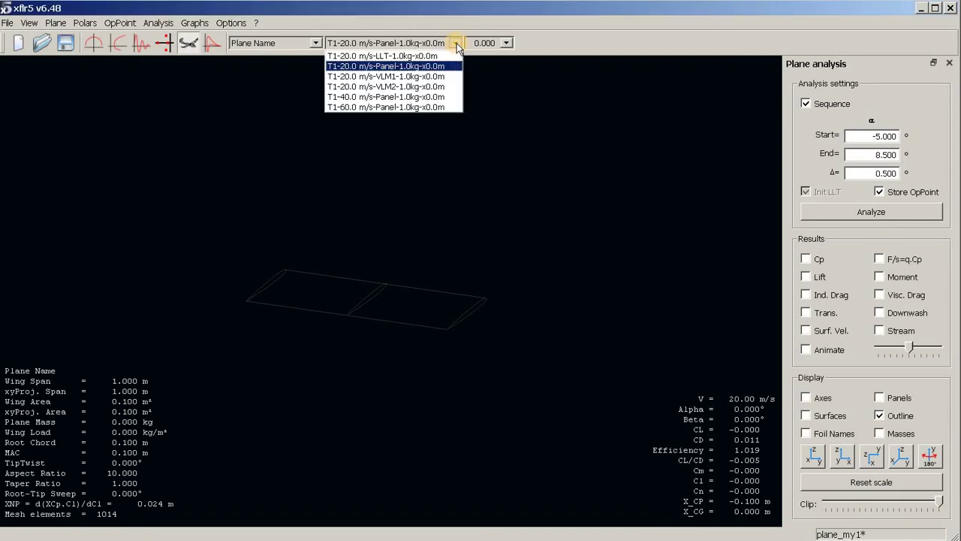
click(456, 43)
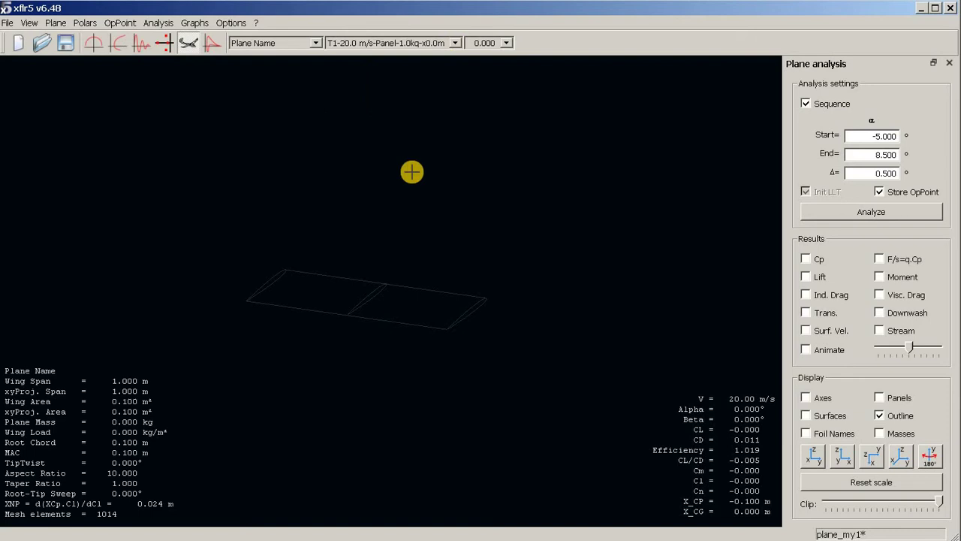
- Show the Cp and Lift results on the wing for the 4.500° operating point
click(807, 259)
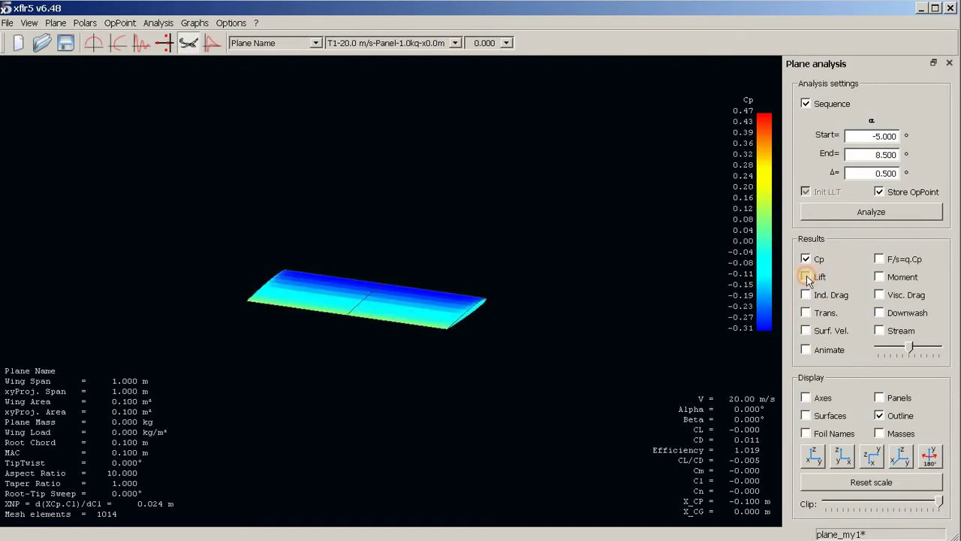
click(508, 42)
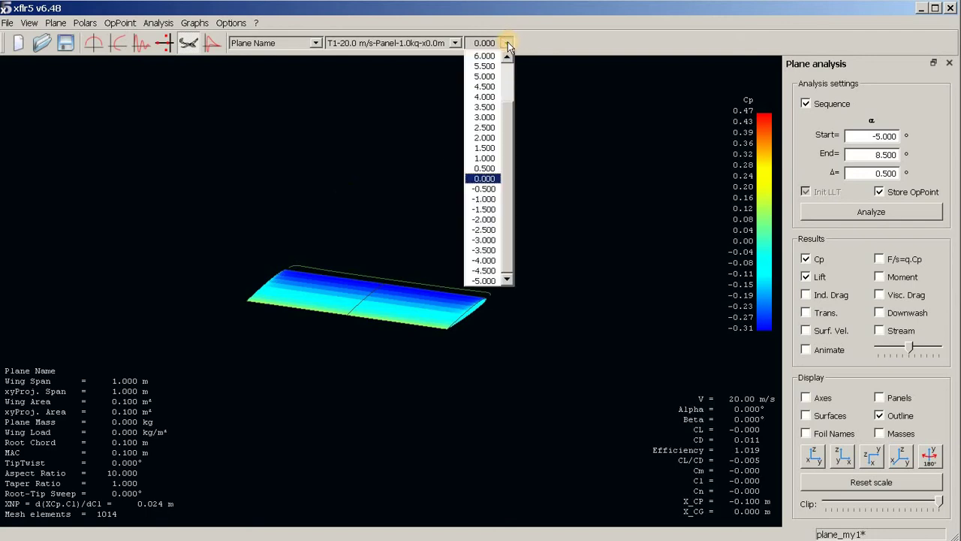
click(486, 86)
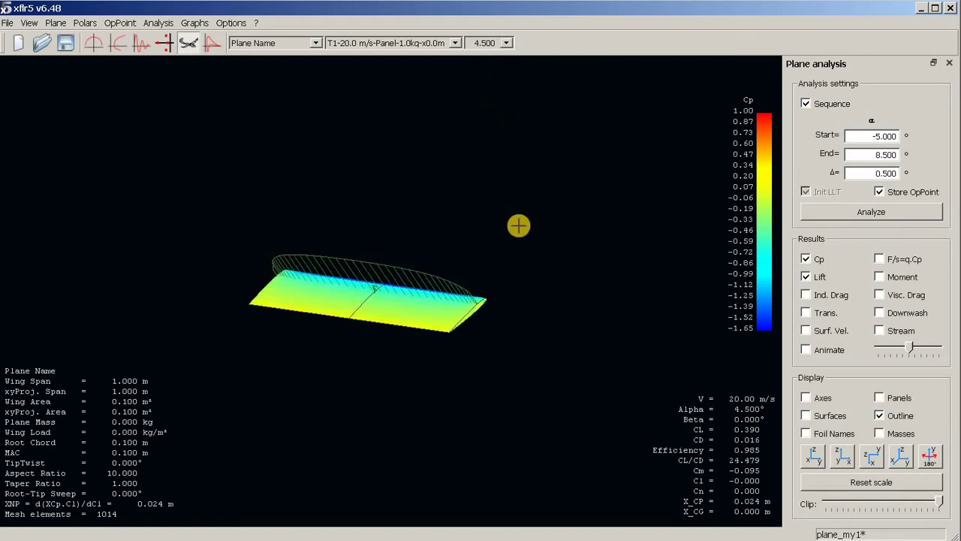
drag(433, 333, 451, 314)
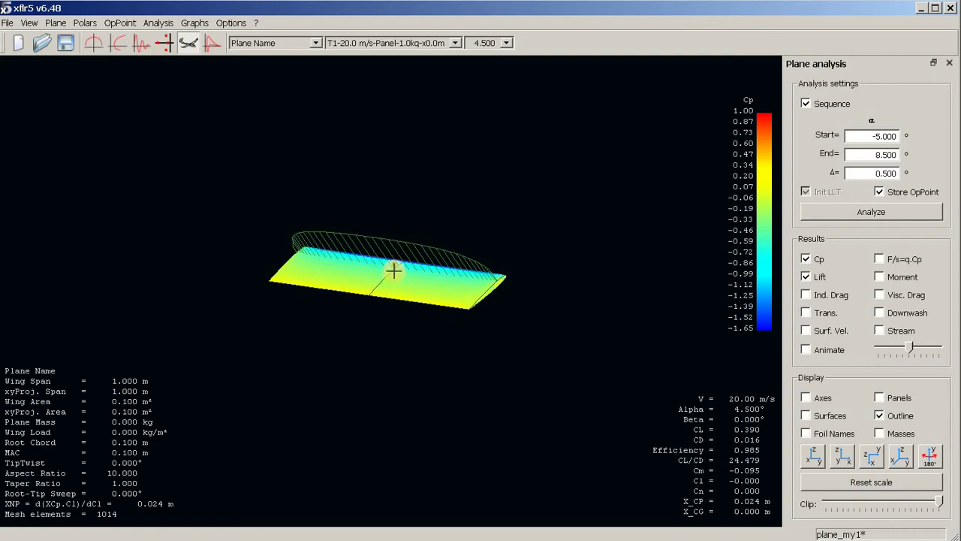
- Add the induced drag, viscous drag, downwash and streamline results to the wing's 3D display
drag(387, 278, 254, 263)
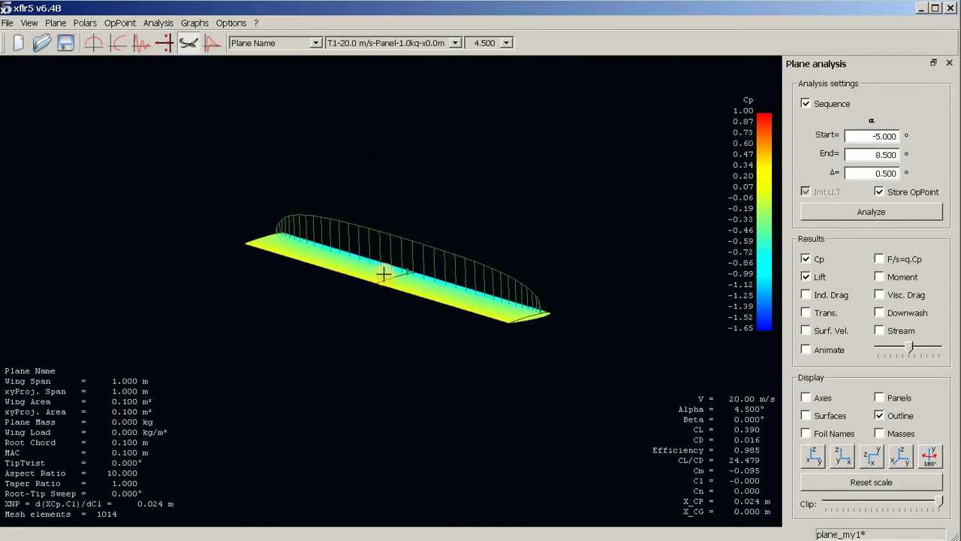
click(808, 294)
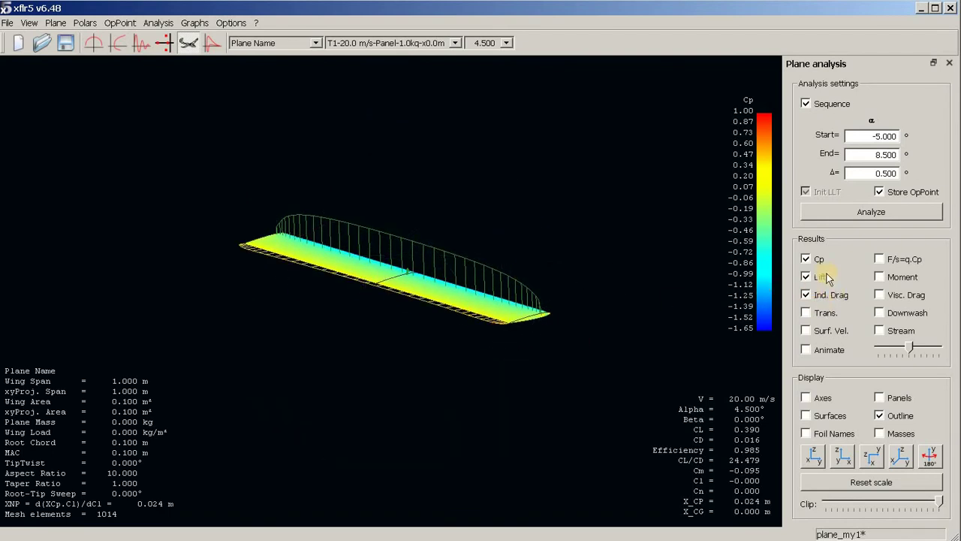
click(806, 313)
click(880, 295)
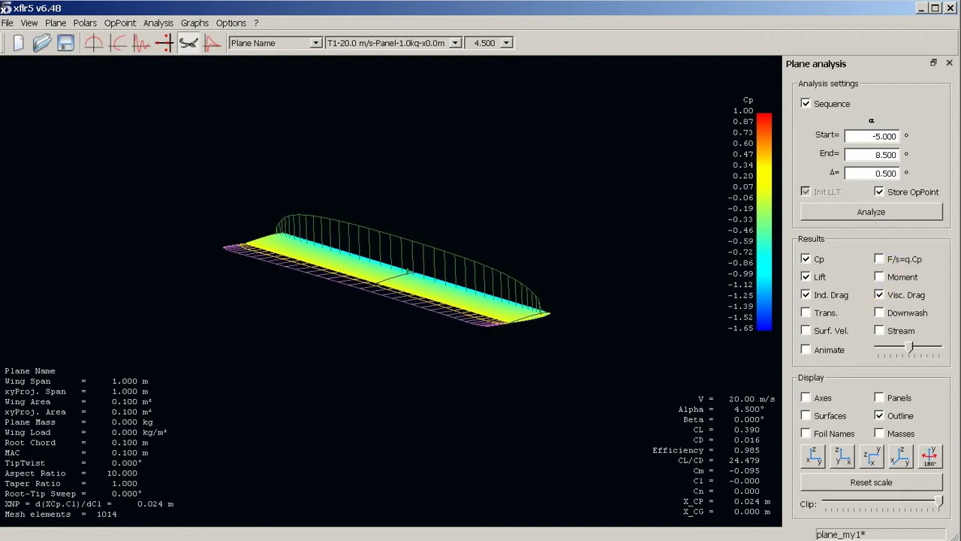
click(884, 313)
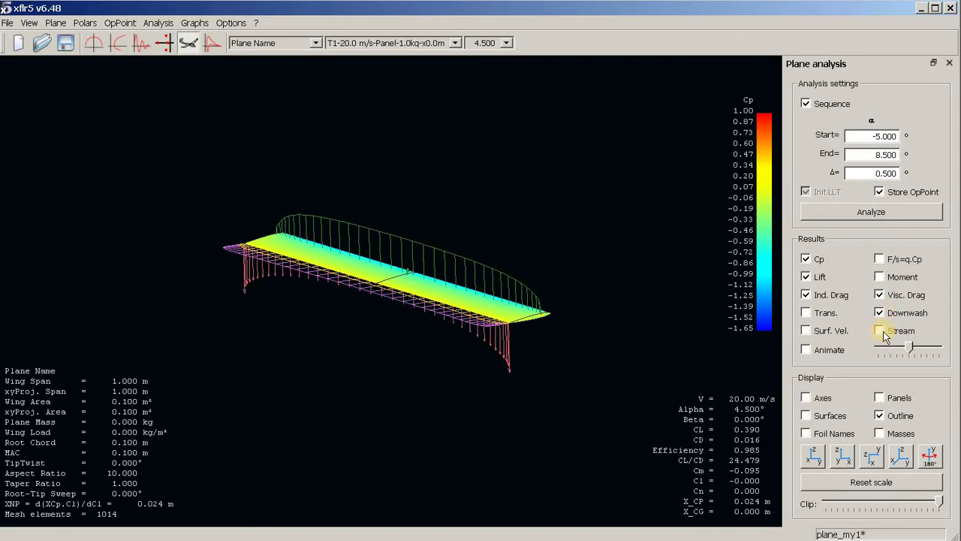
click(885, 334)
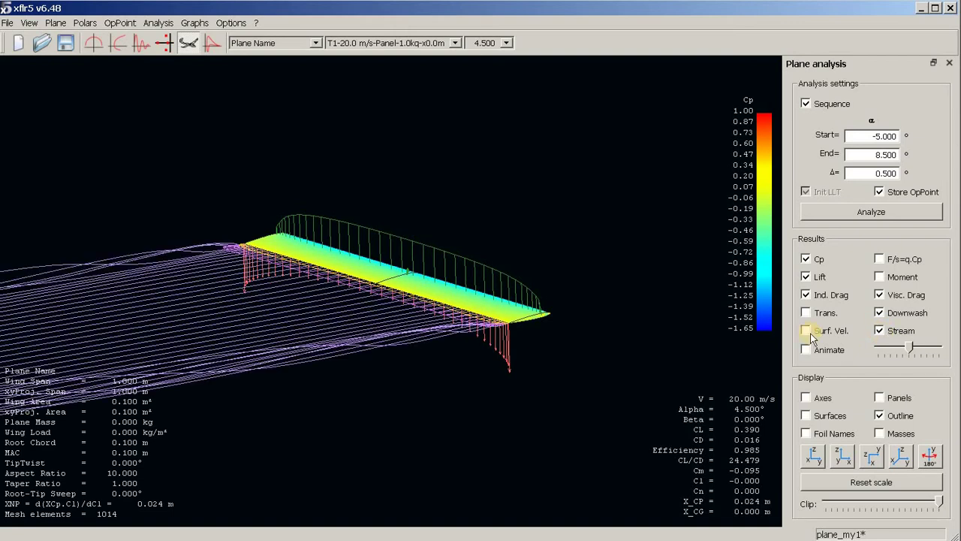
- Examine the streamlines and downwash around the wing tips from several angles, temporarily toggling the lift display
drag(345, 380, 578, 262)
drag(652, 226, 525, 293)
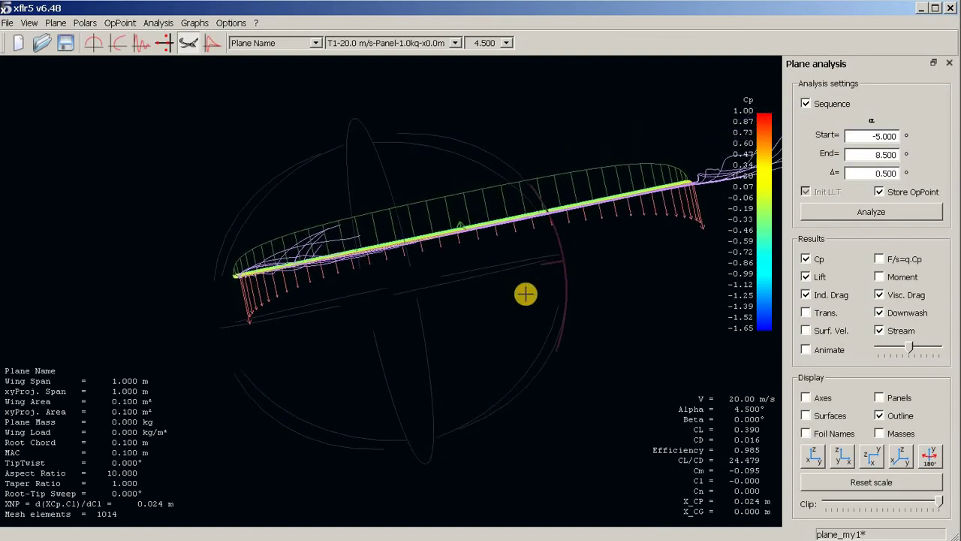
drag(635, 233, 560, 241)
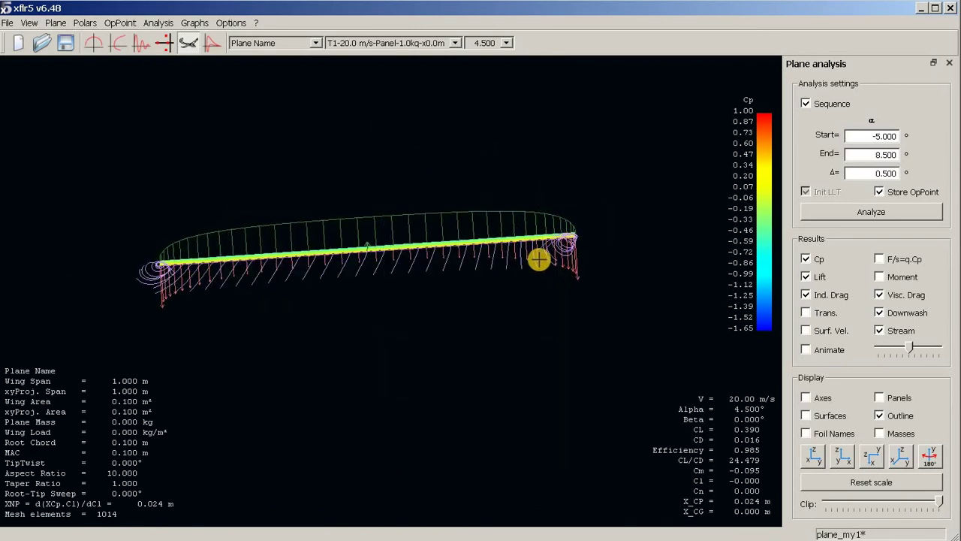
drag(248, 243, 401, 260)
drag(479, 266, 405, 274)
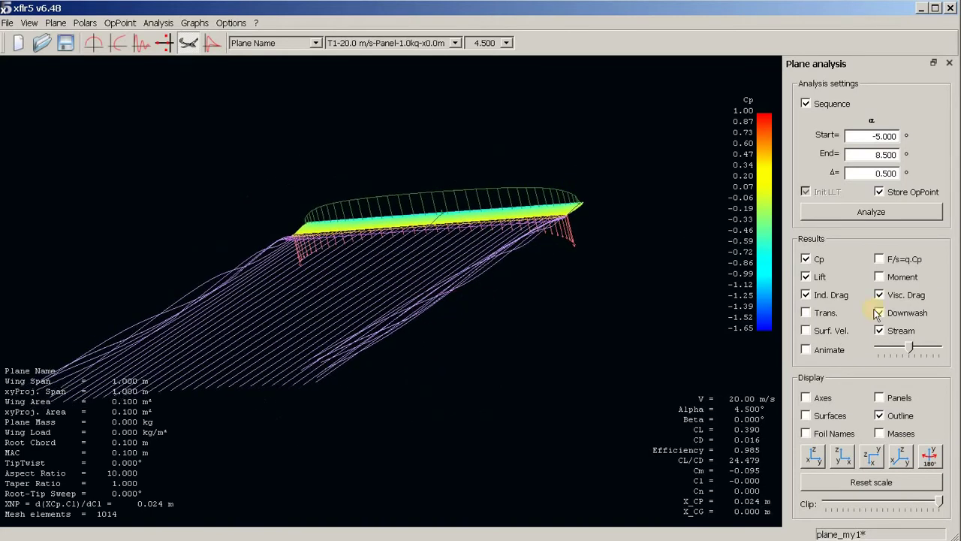
click(806, 277)
drag(568, 188, 711, 262)
click(816, 278)
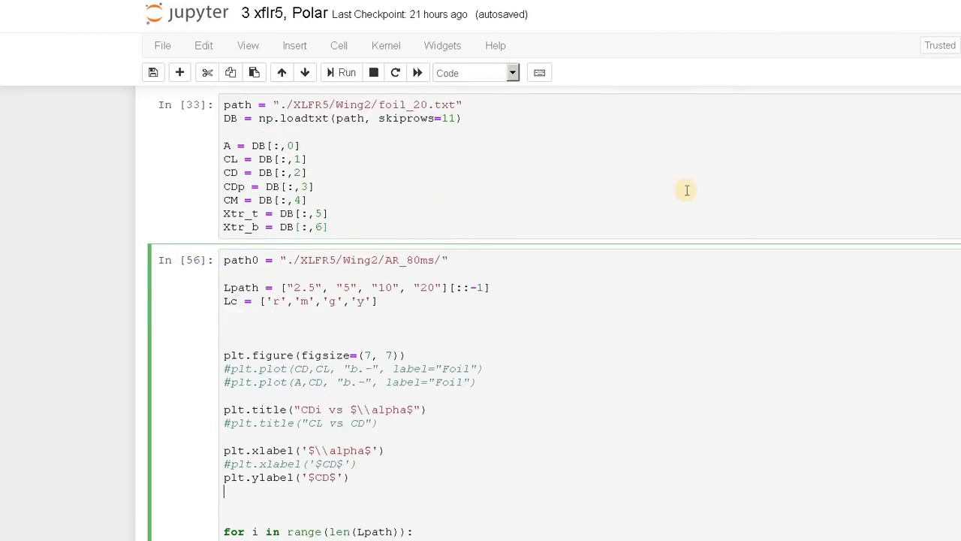
- Switch to the Jupyter notebook and examine the "AR, Aspect Ratio" section's code and its plot of CDi versus alpha
scroll(684, 189, down, 2)
scroll(397, 241, up, 5)
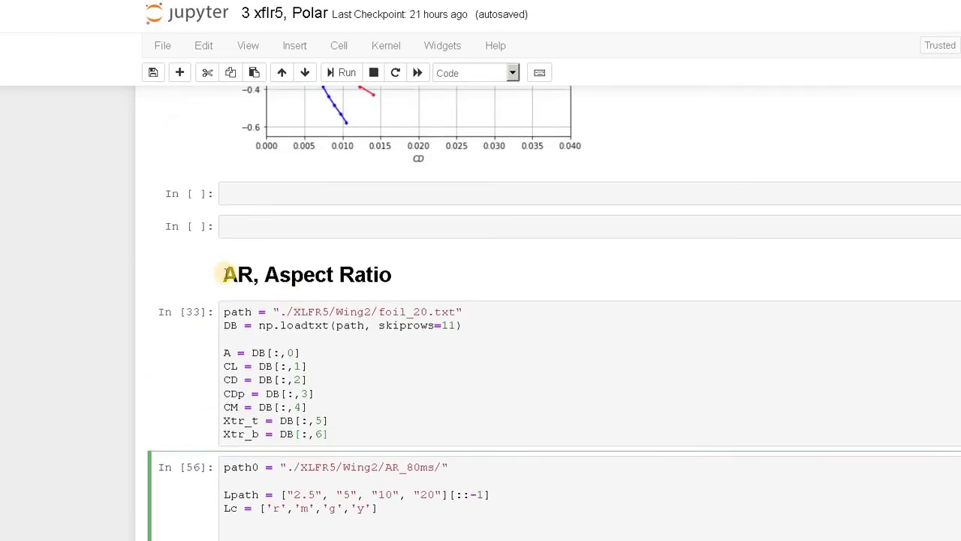
drag(236, 272, 394, 274)
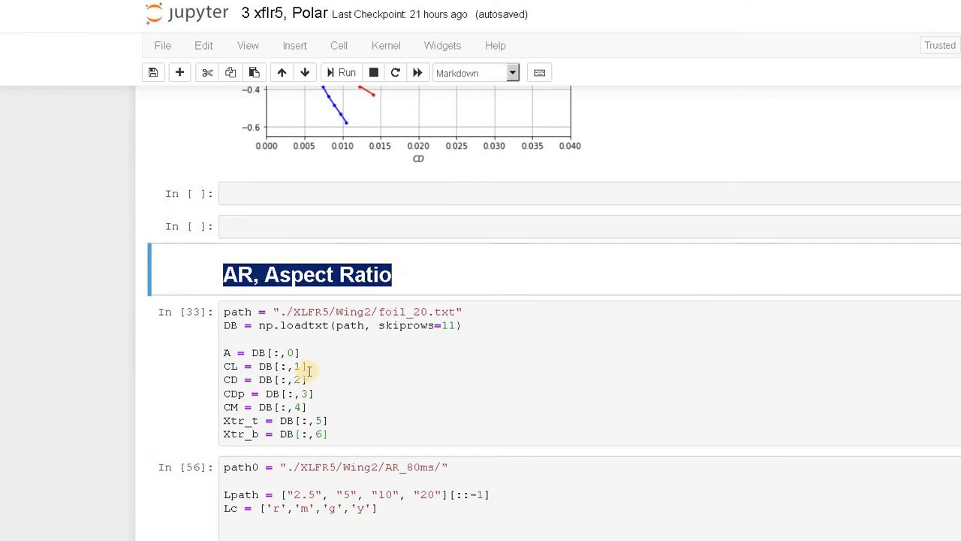
scroll(311, 363, down, 1)
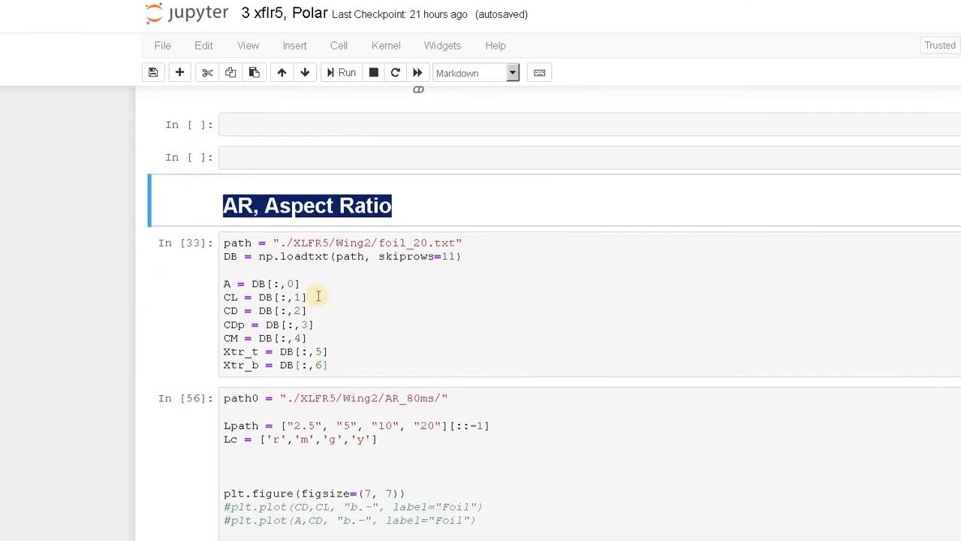
scroll(317, 285, down, 3)
scroll(258, 155, up, 2)
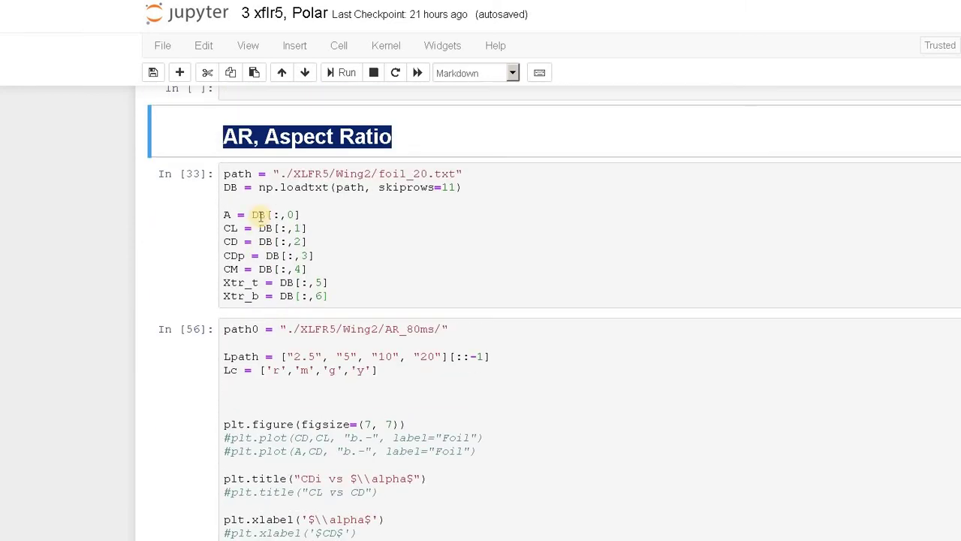
scroll(301, 270, down, 2)
scroll(305, 278, down, 3)
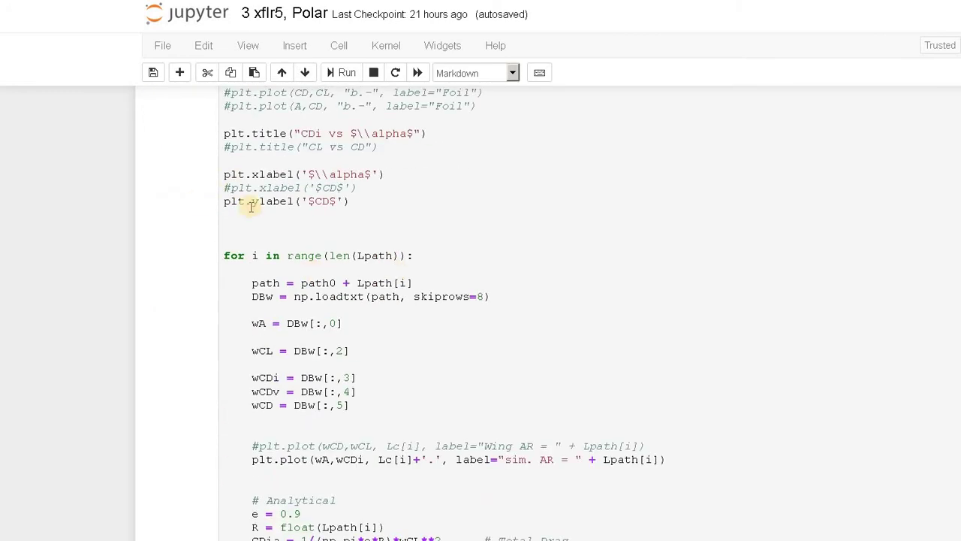
scroll(250, 208, up, 2)
scroll(304, 257, down, 3)
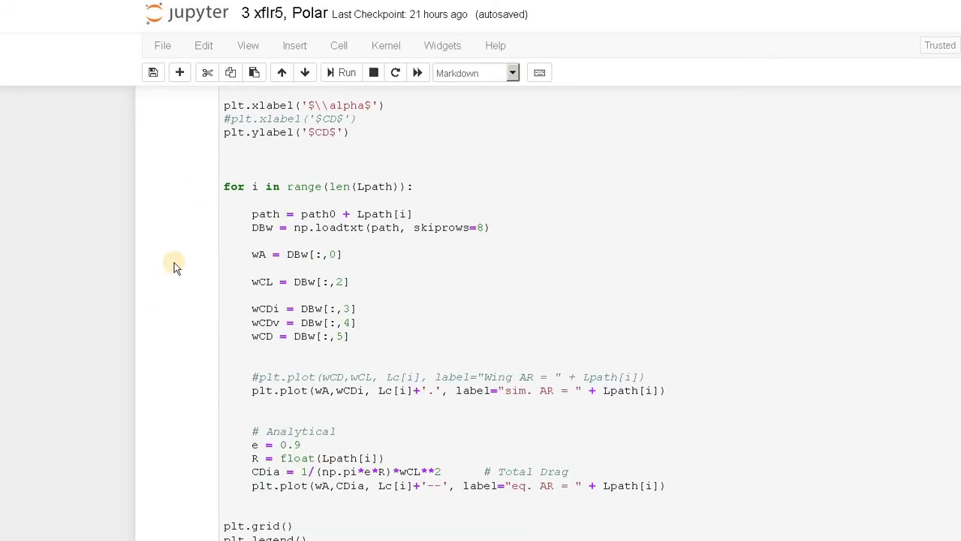
scroll(334, 246, down, 3)
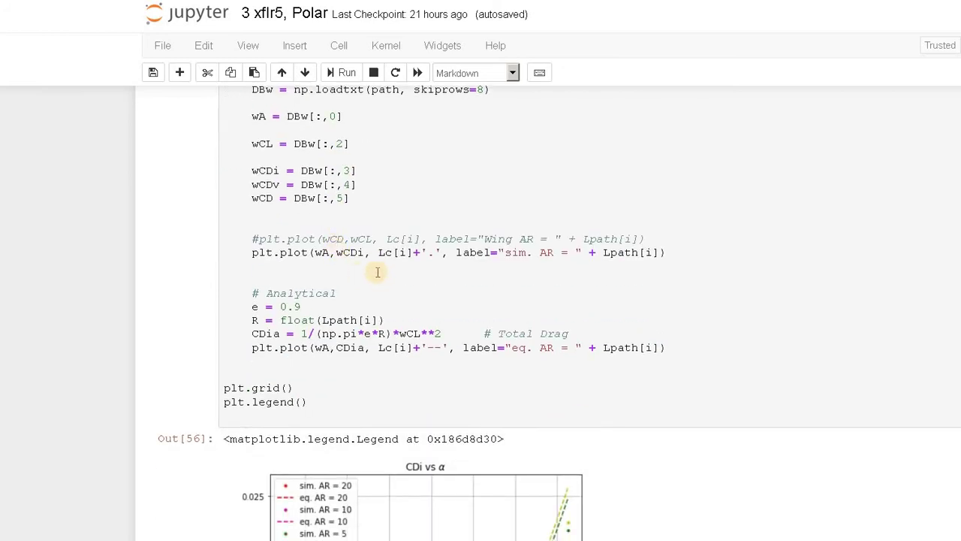
scroll(381, 259, down, 4)
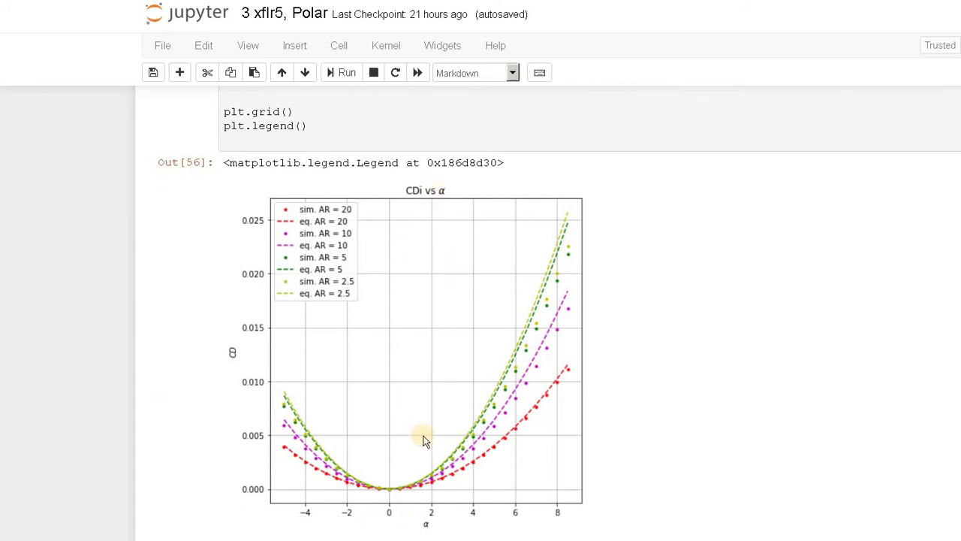
- Examine the aspect ratio calculations and the 20 m/s plot of CL versus alpha comparing the wings with the foil
scroll(435, 370, up, 5)
scroll(458, 450, up, 2)
scroll(456, 453, down, 5)
scroll(455, 450, up, 6)
scroll(456, 423, up, 3)
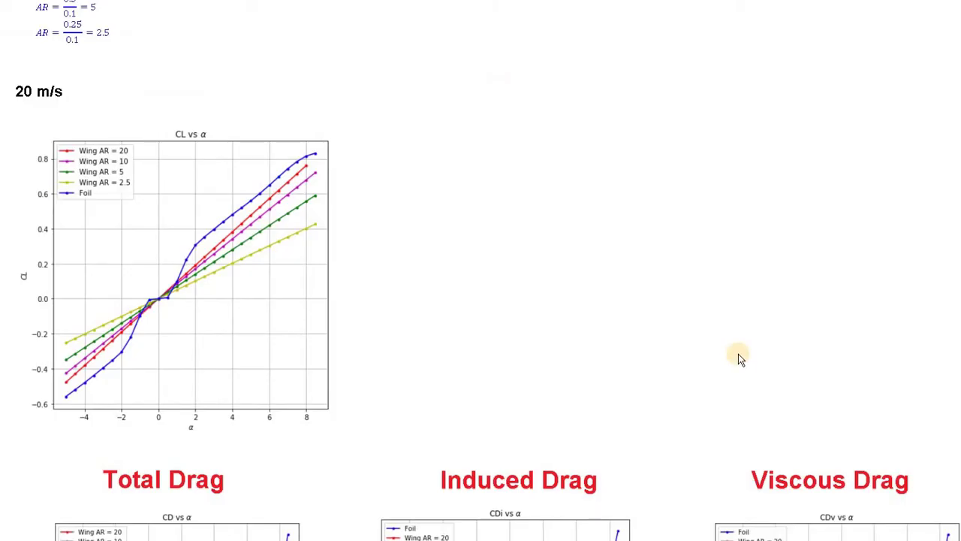
scroll(738, 355, up, 8)
scroll(738, 355, down, 4)
scroll(738, 353, down, 7)
drag(9, 91, 74, 92)
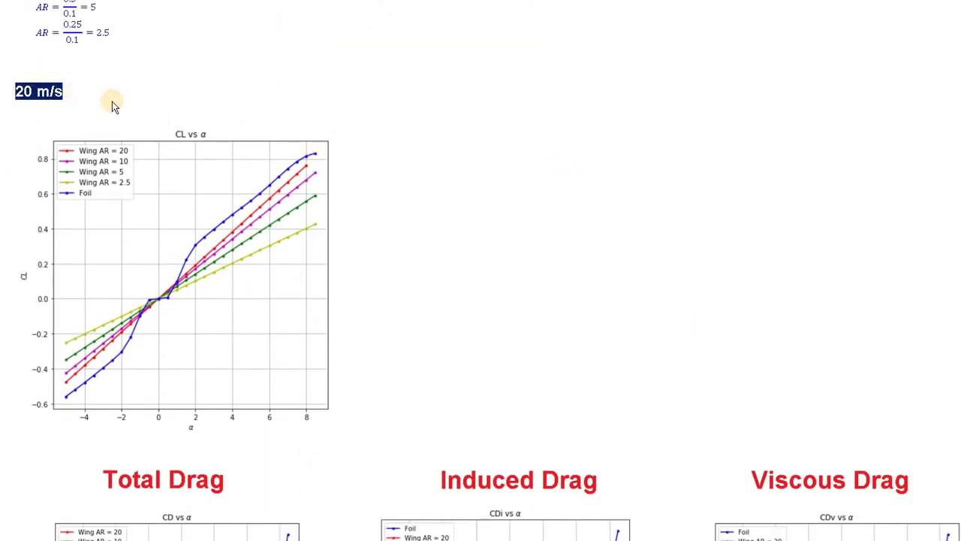